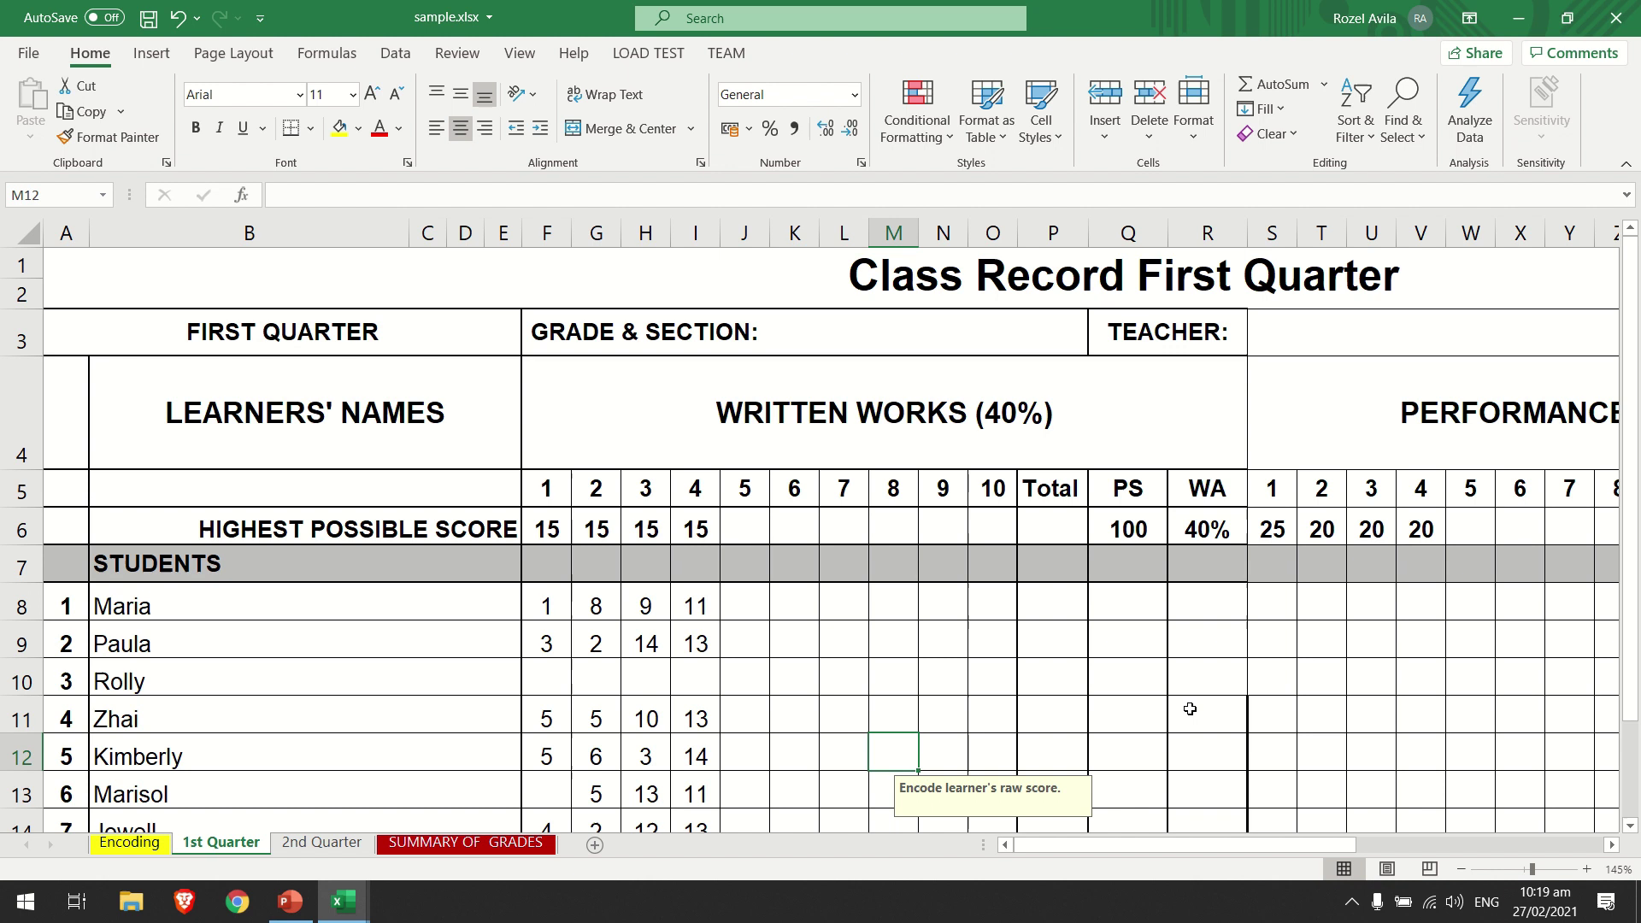
Copy the four written works scores in F9:I9 down through row 15.
scroll(752, 684, "down", 1)
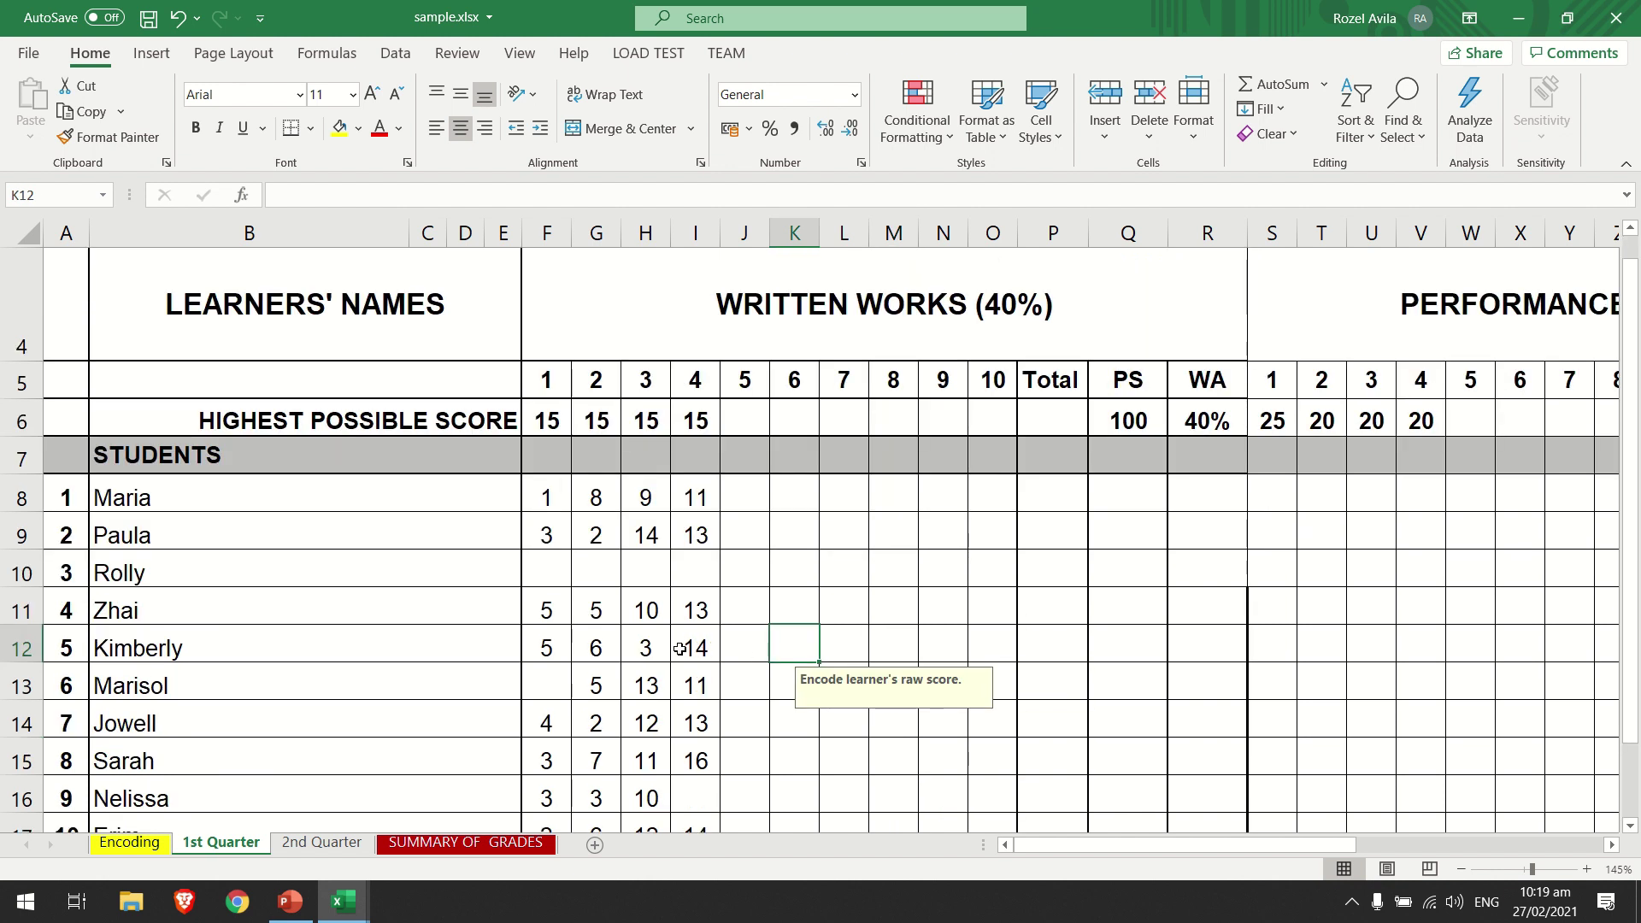
left_click_drag(696, 647, 559, 647)
left_click_drag(720, 662, 717, 569)
left_click_drag(562, 537, 720, 765)
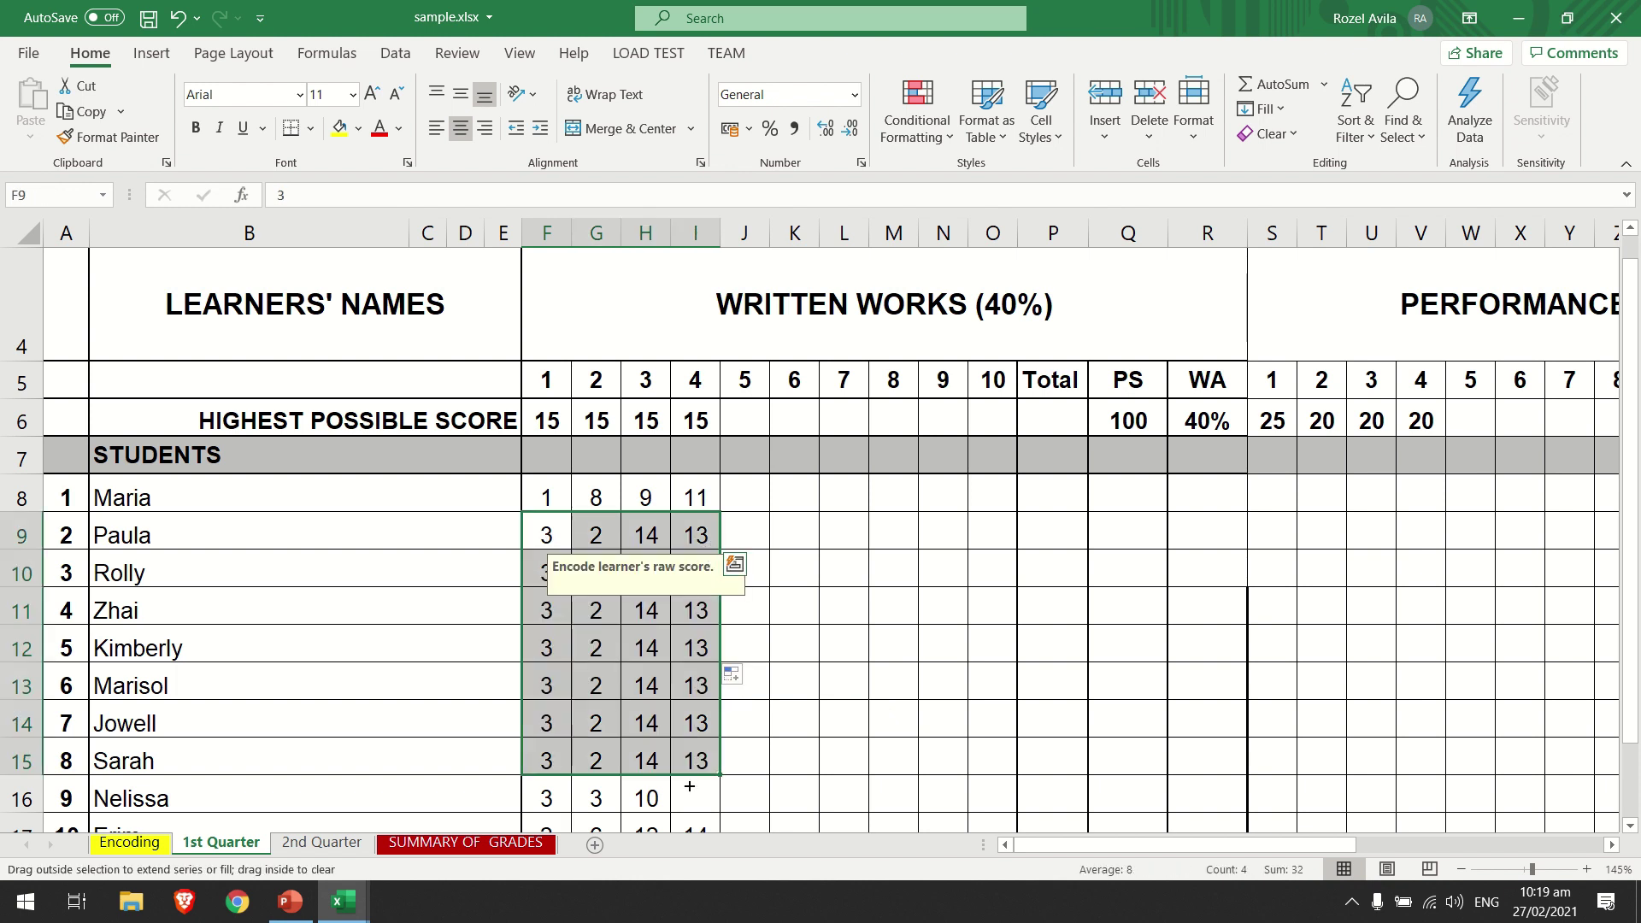
left_click(929, 615)
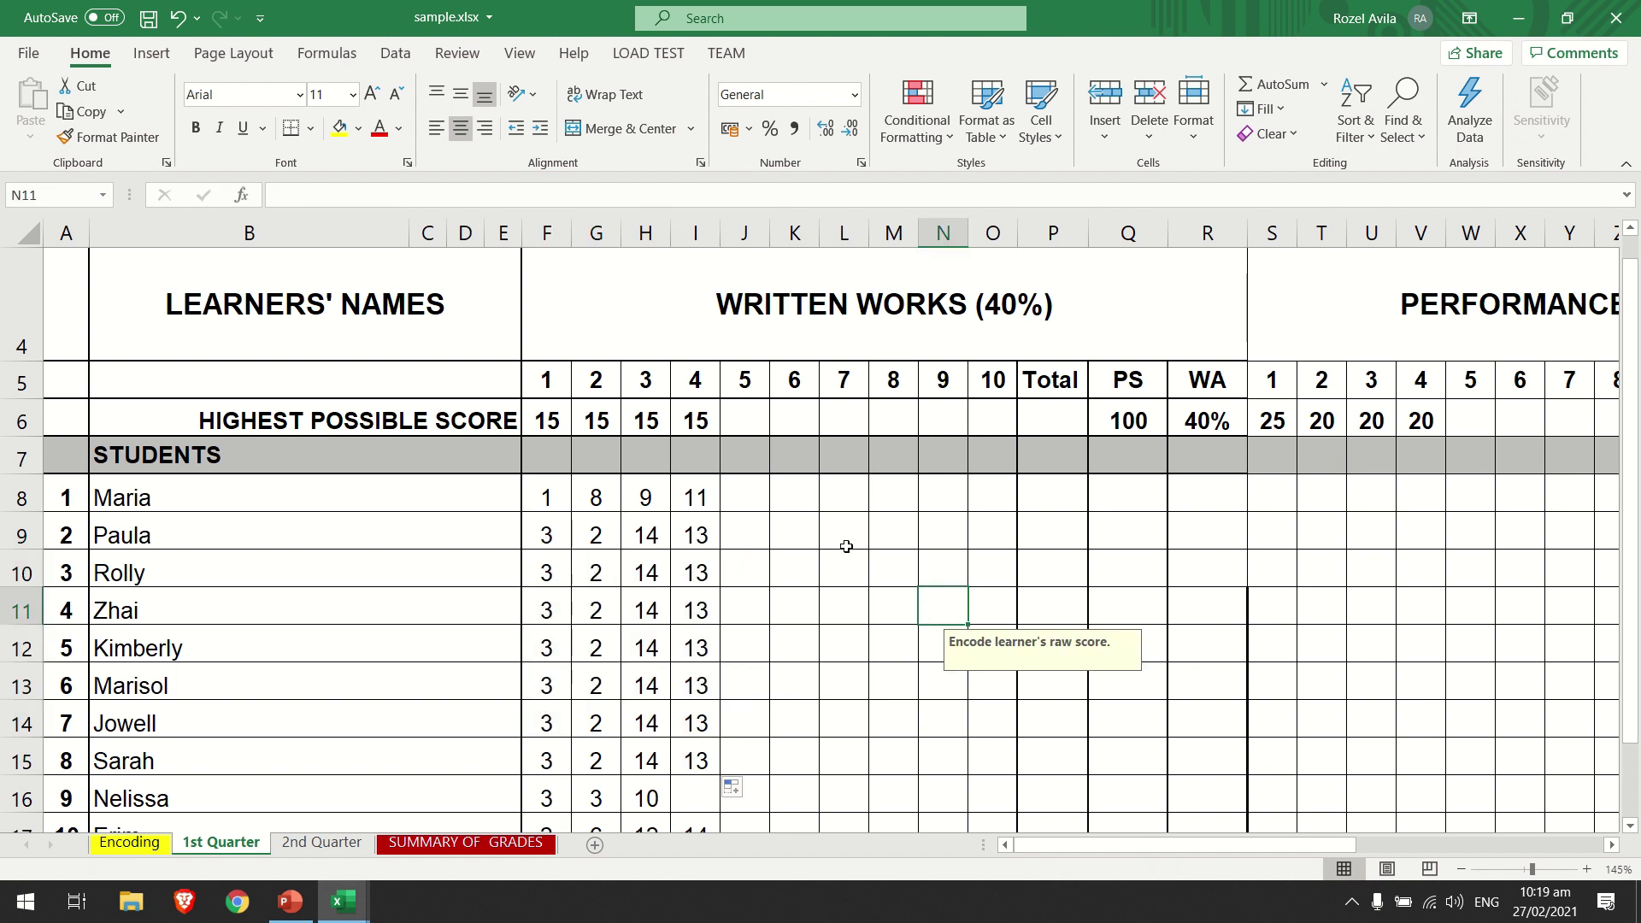
Total the written works' highest possible scores in P6 with the formula =F6+G6+H6+I6.
left_click_drag(537, 417, 703, 418)
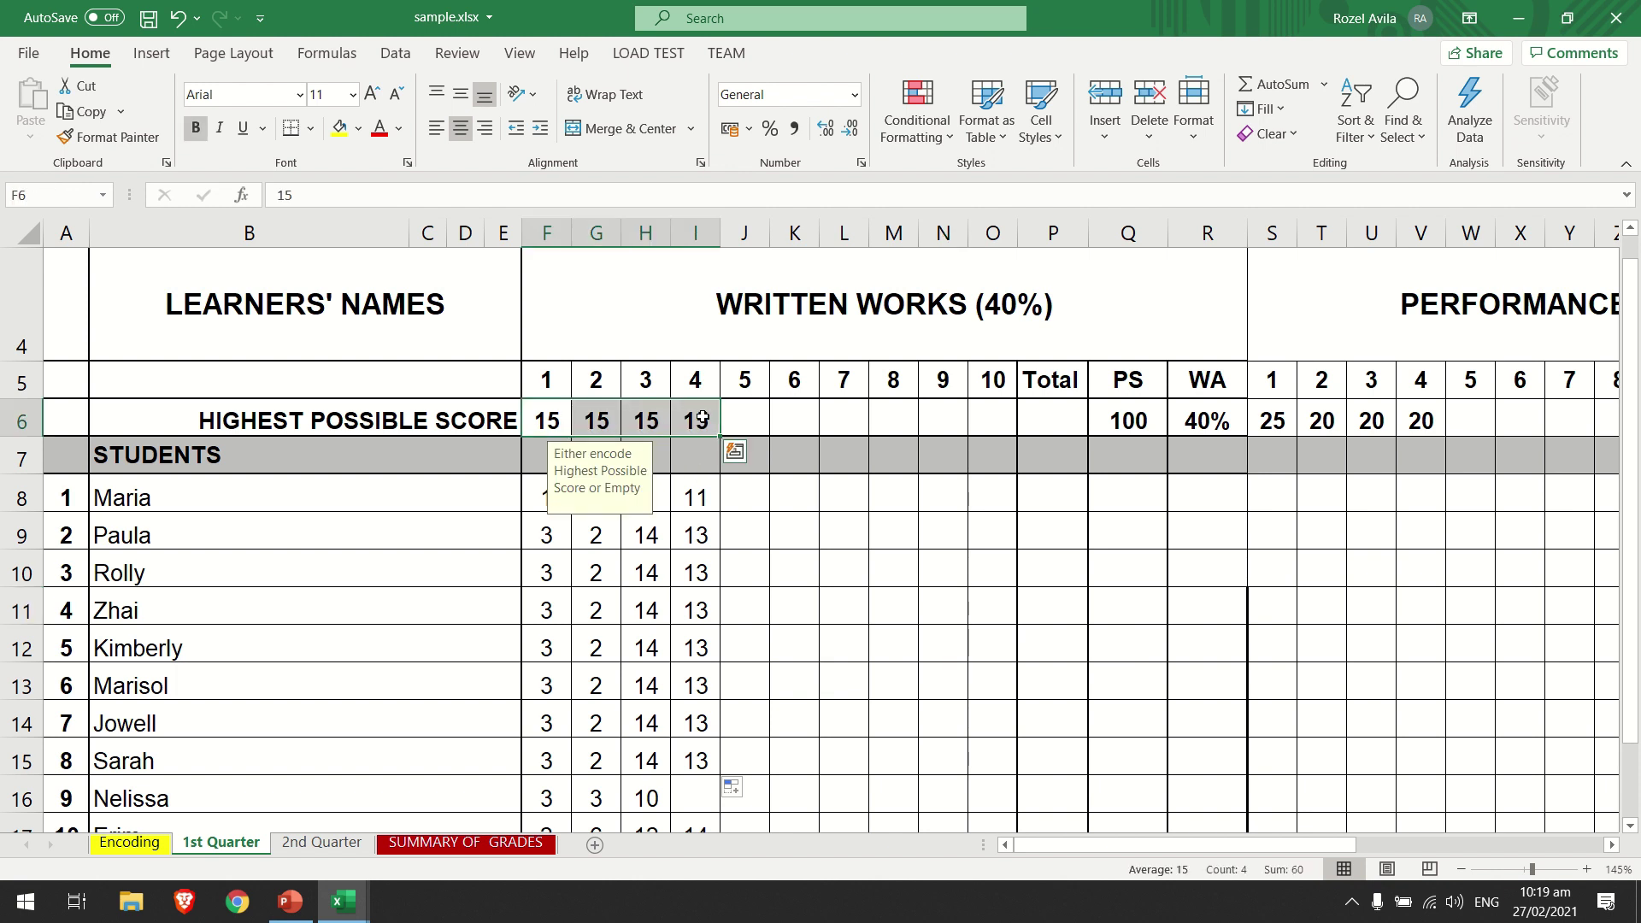
left_click(1068, 420)
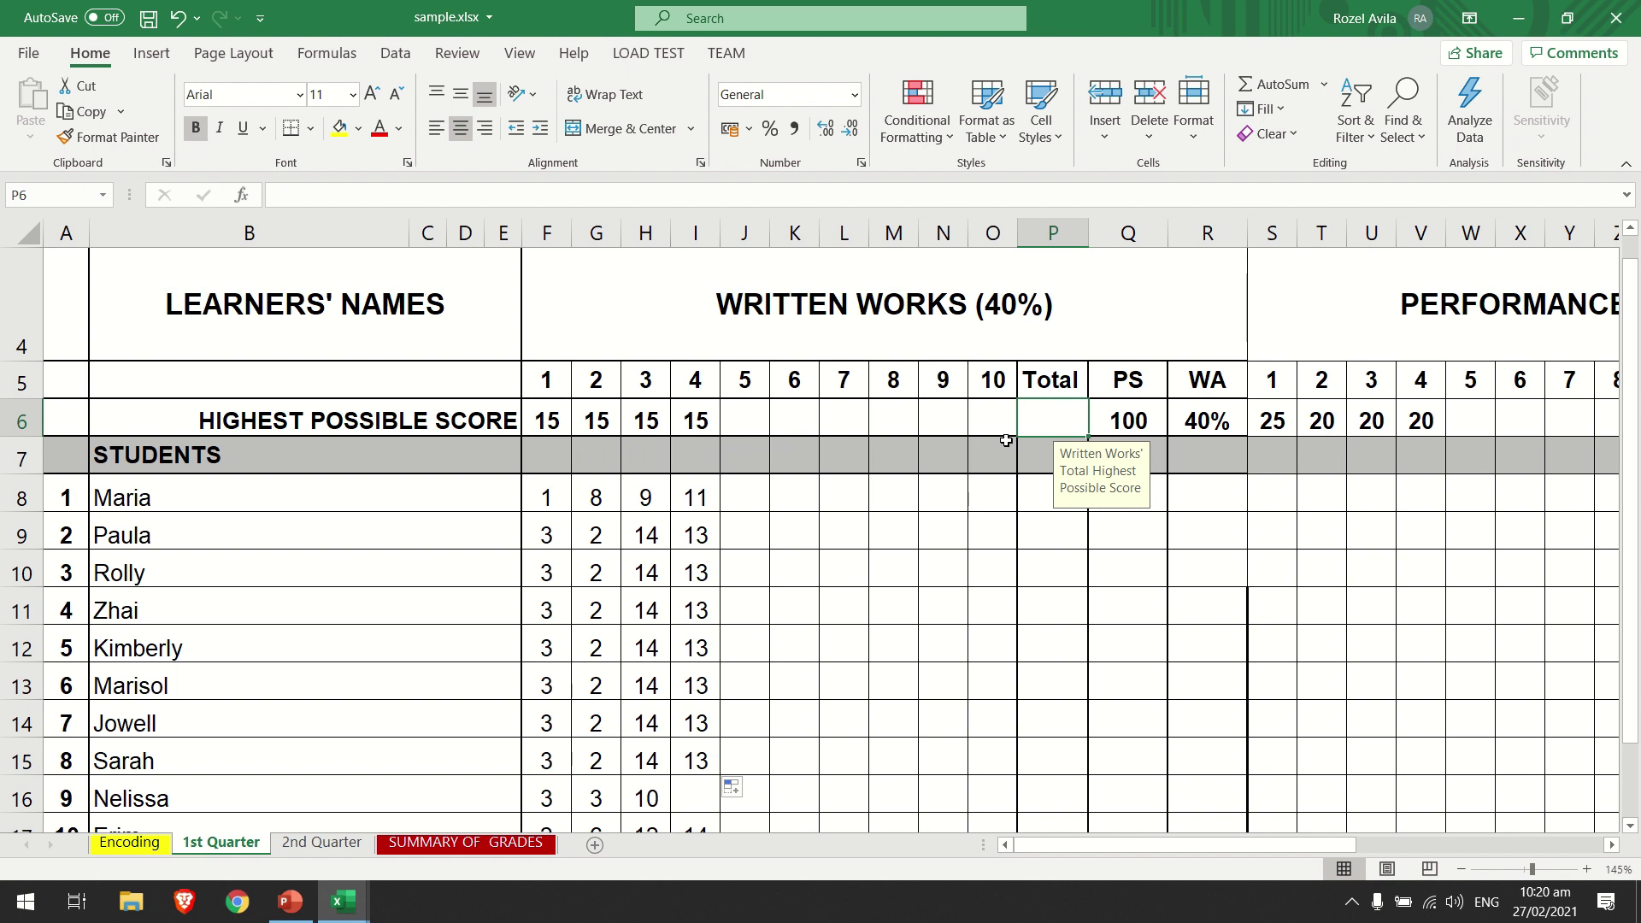
type("=")
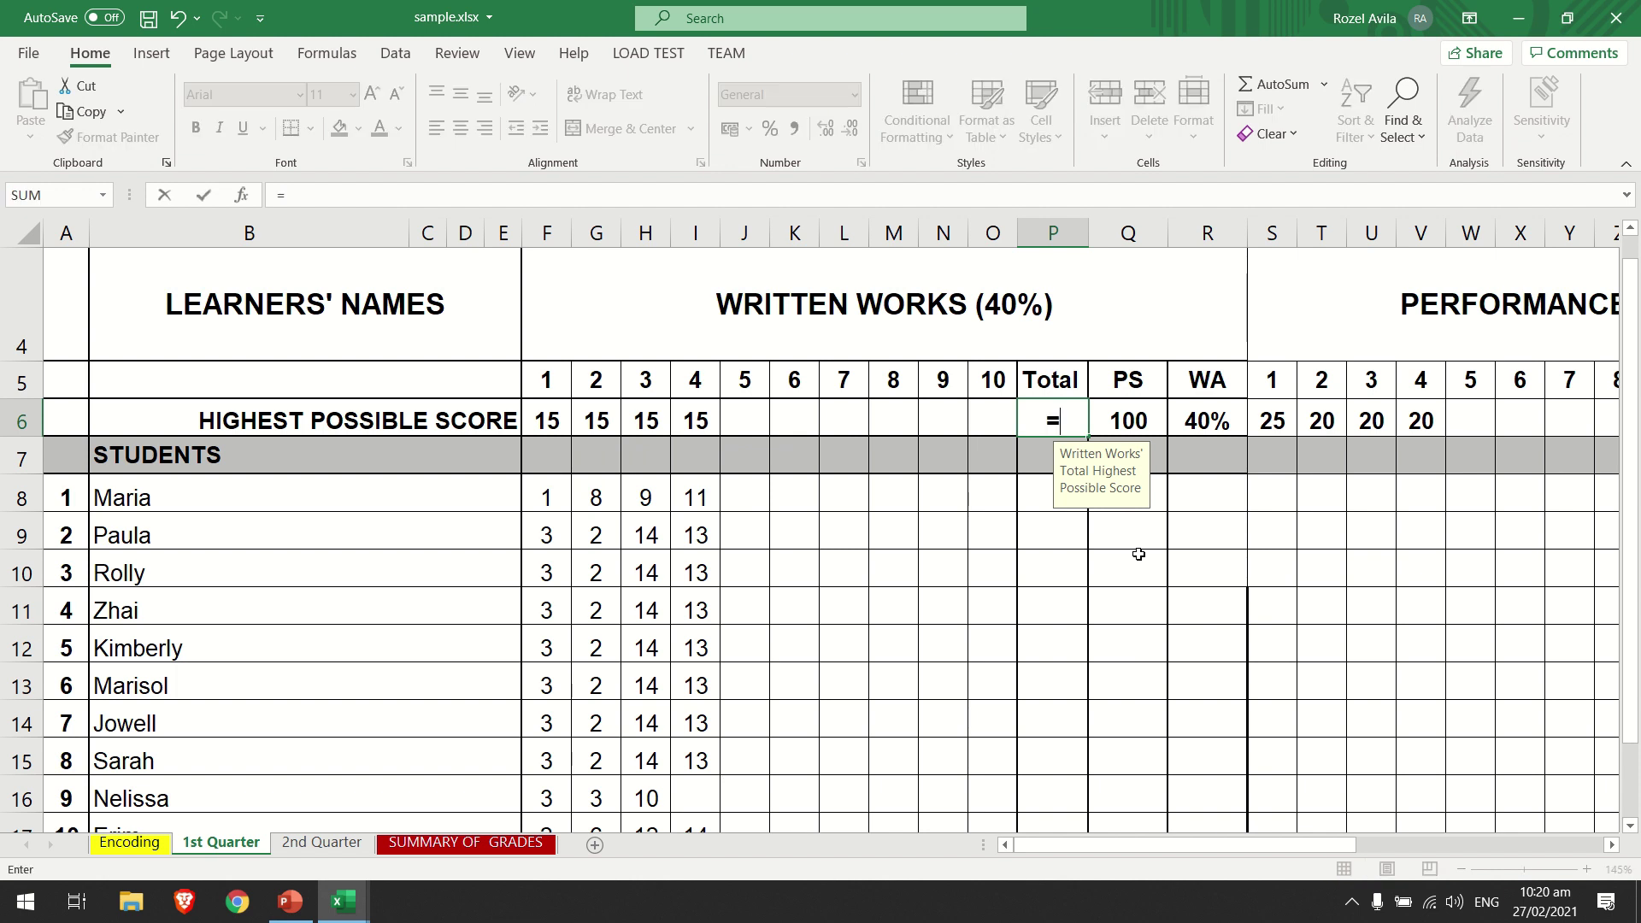
left_click(554, 424)
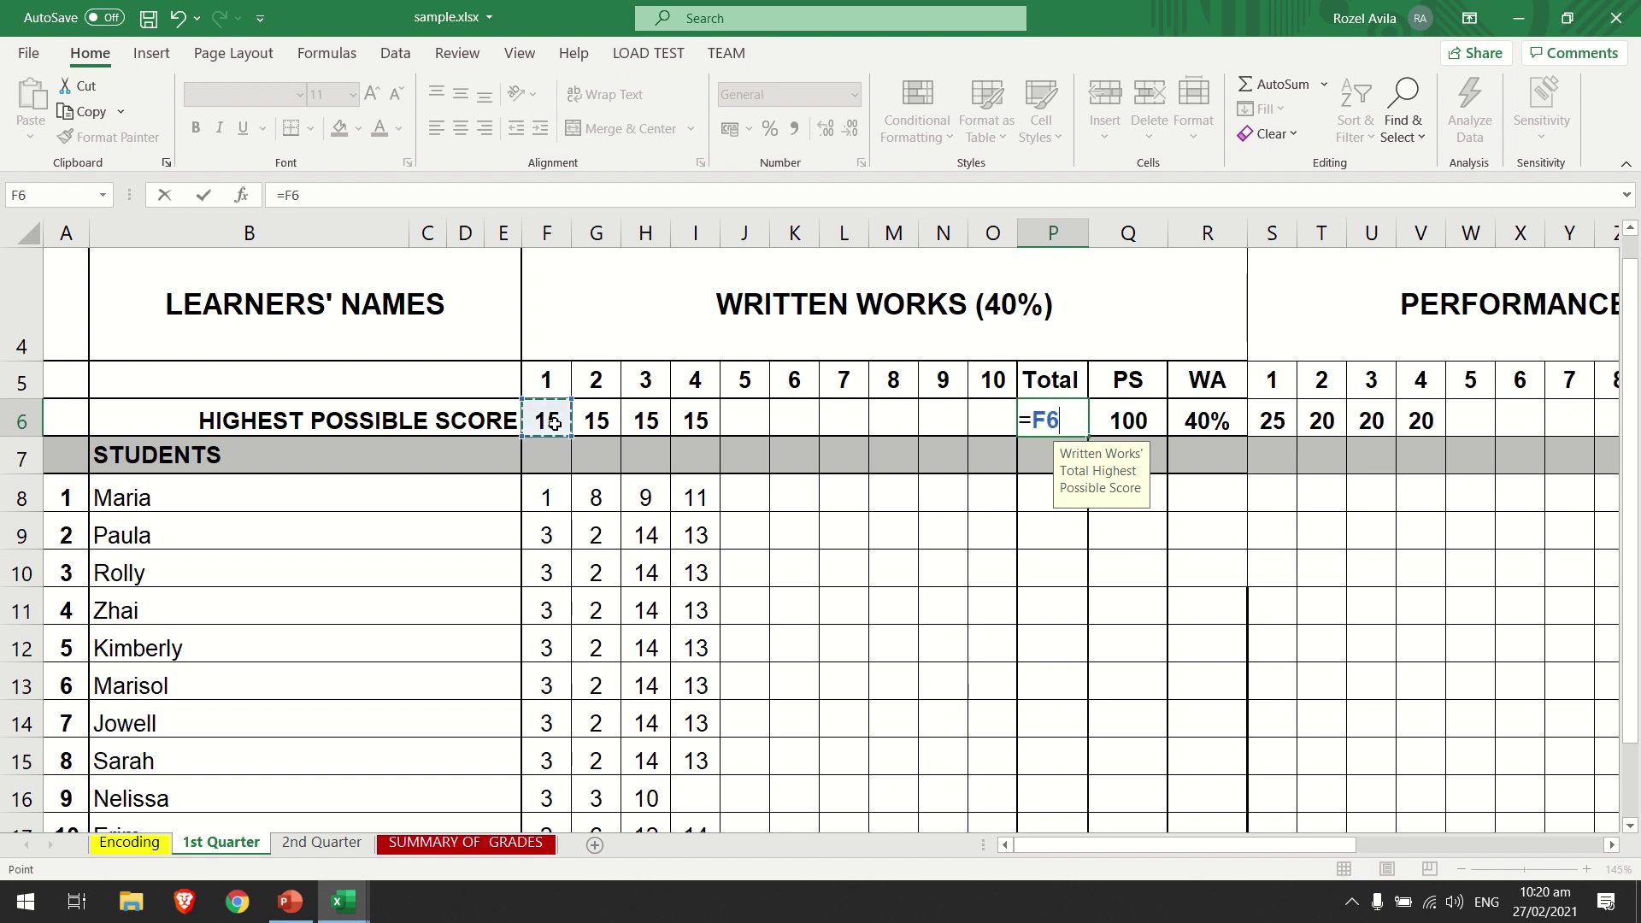
type("+")
left_click(603, 426)
type("+")
left_click(648, 423)
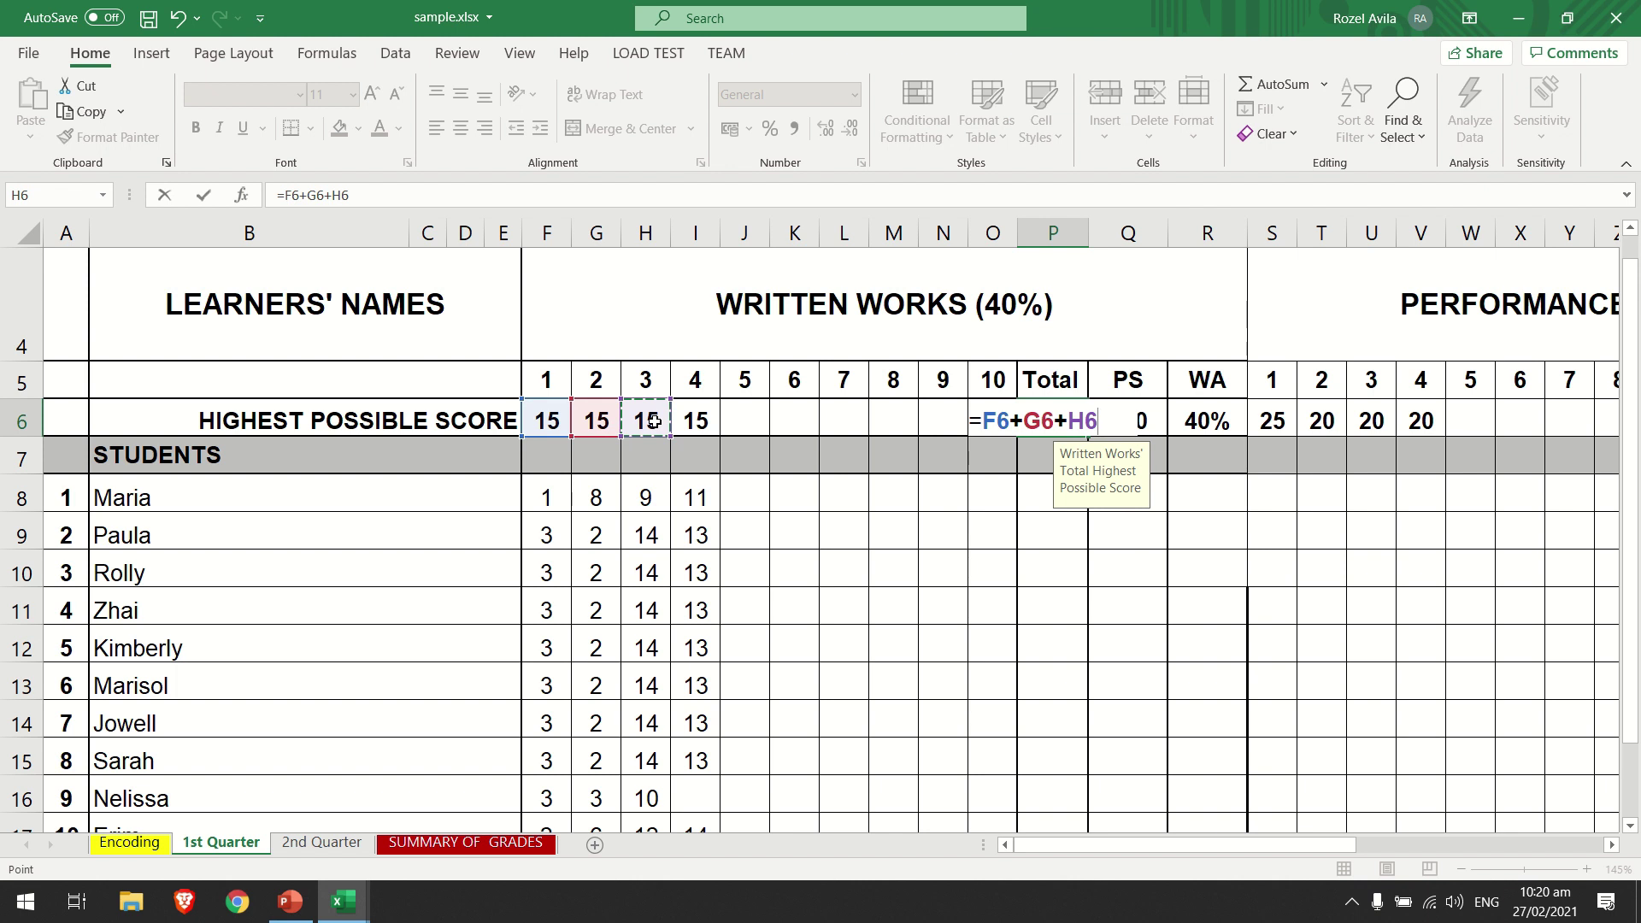
type("+")
left_click(698, 421)
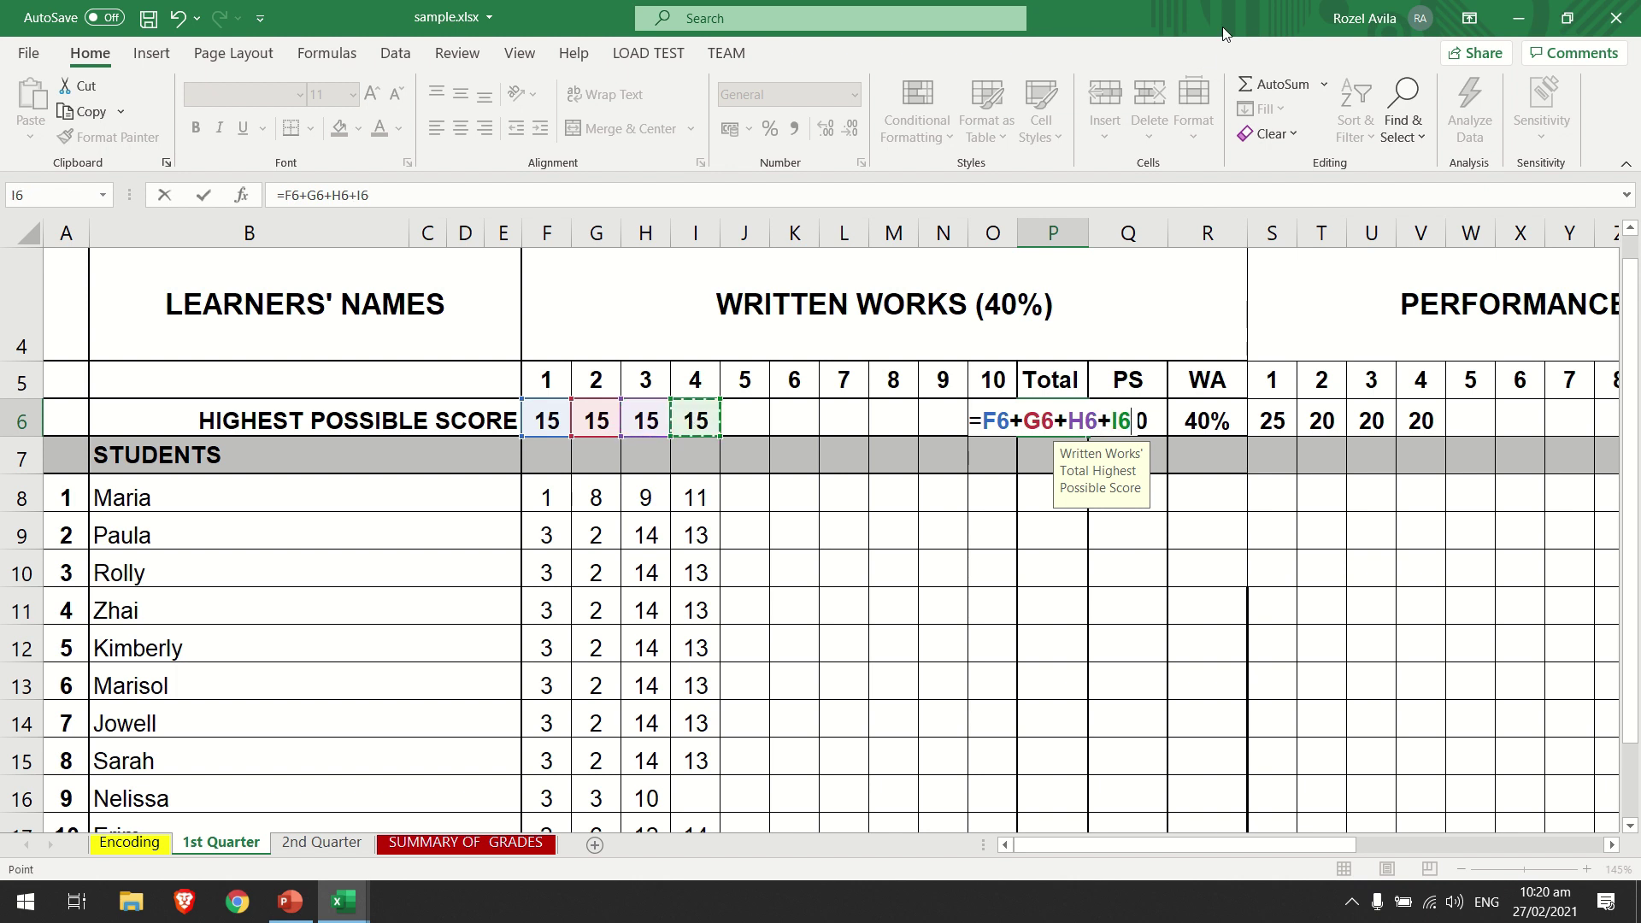
key("Return")
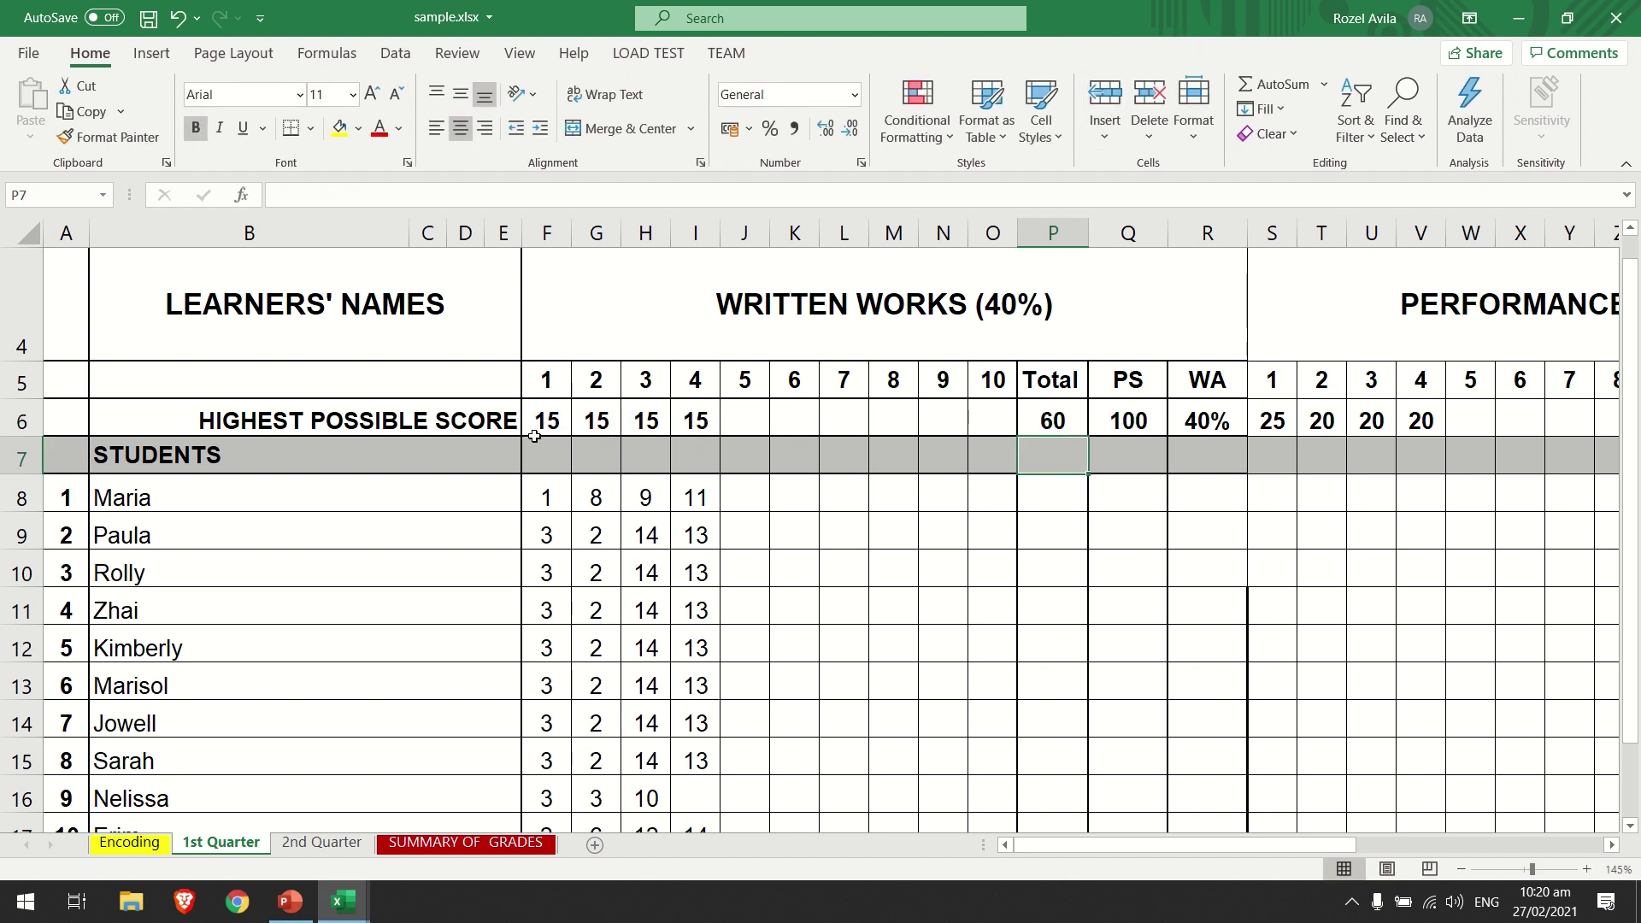
Clear P6 and total the highest possible scores there with the AutoSum Sum function instead.
left_click(1057, 416)
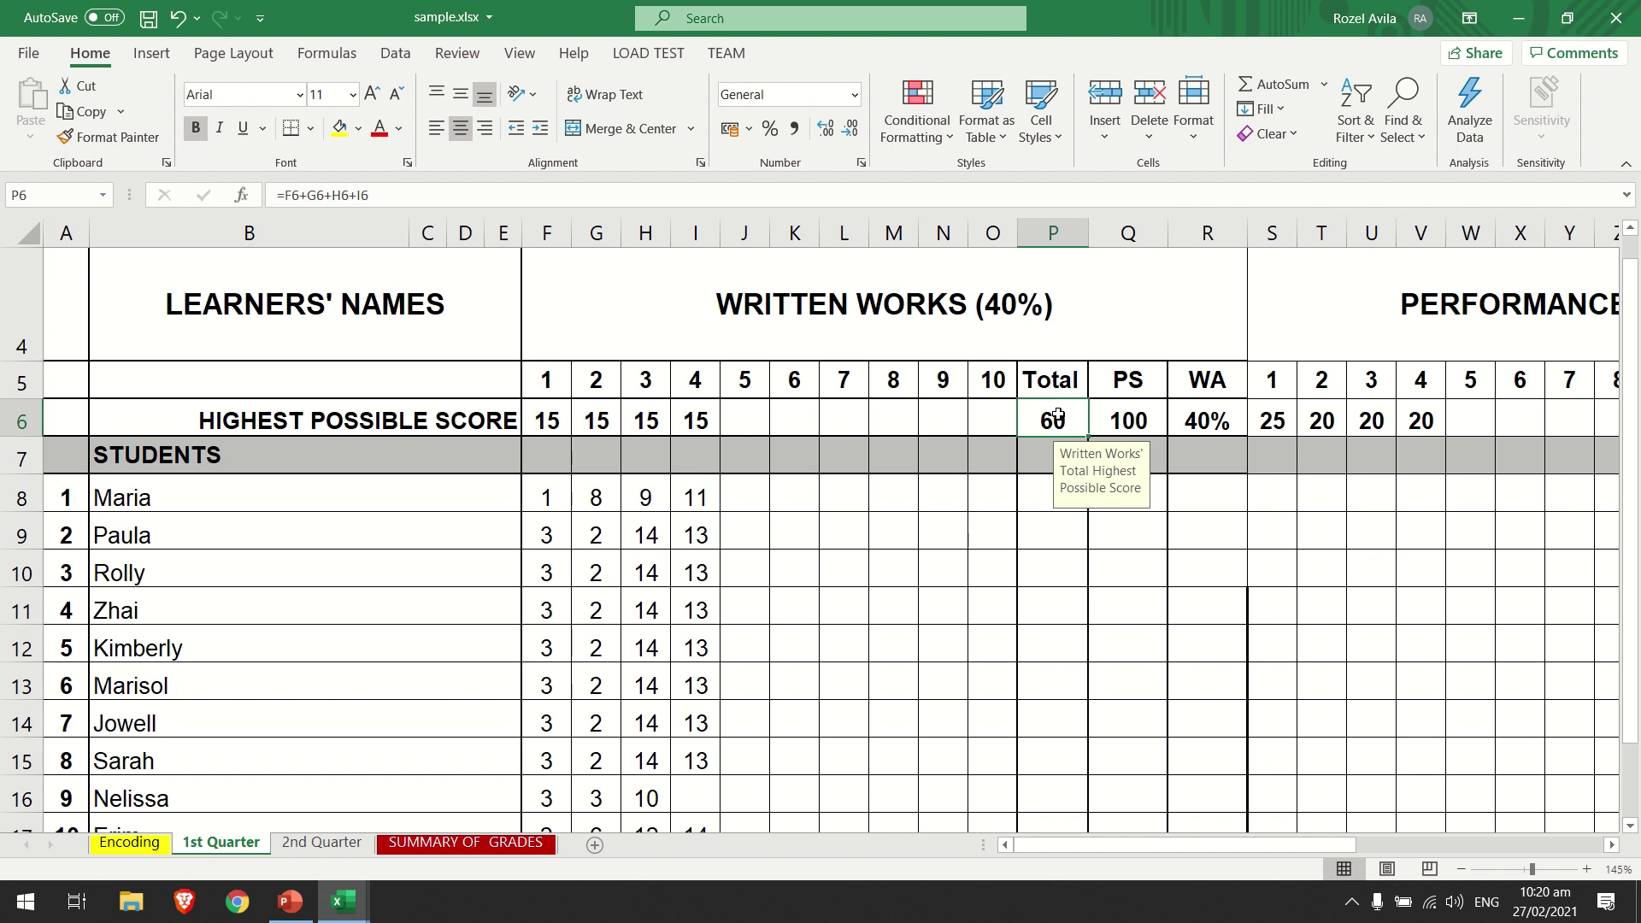
key("Delete")
left_click(329, 55)
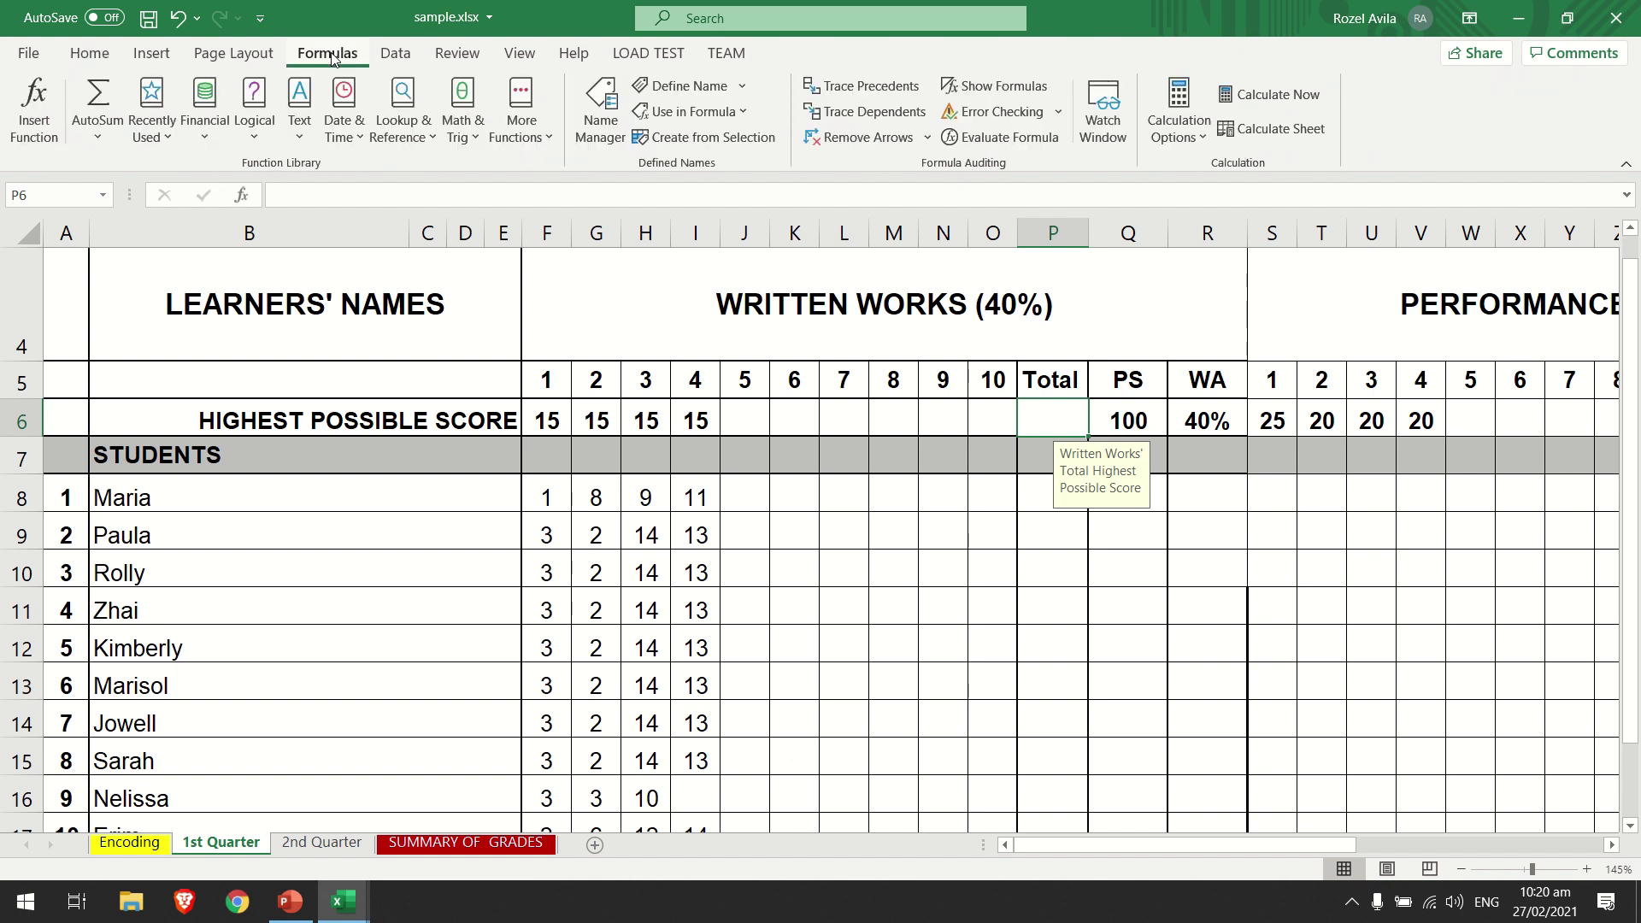
left_click(108, 150)
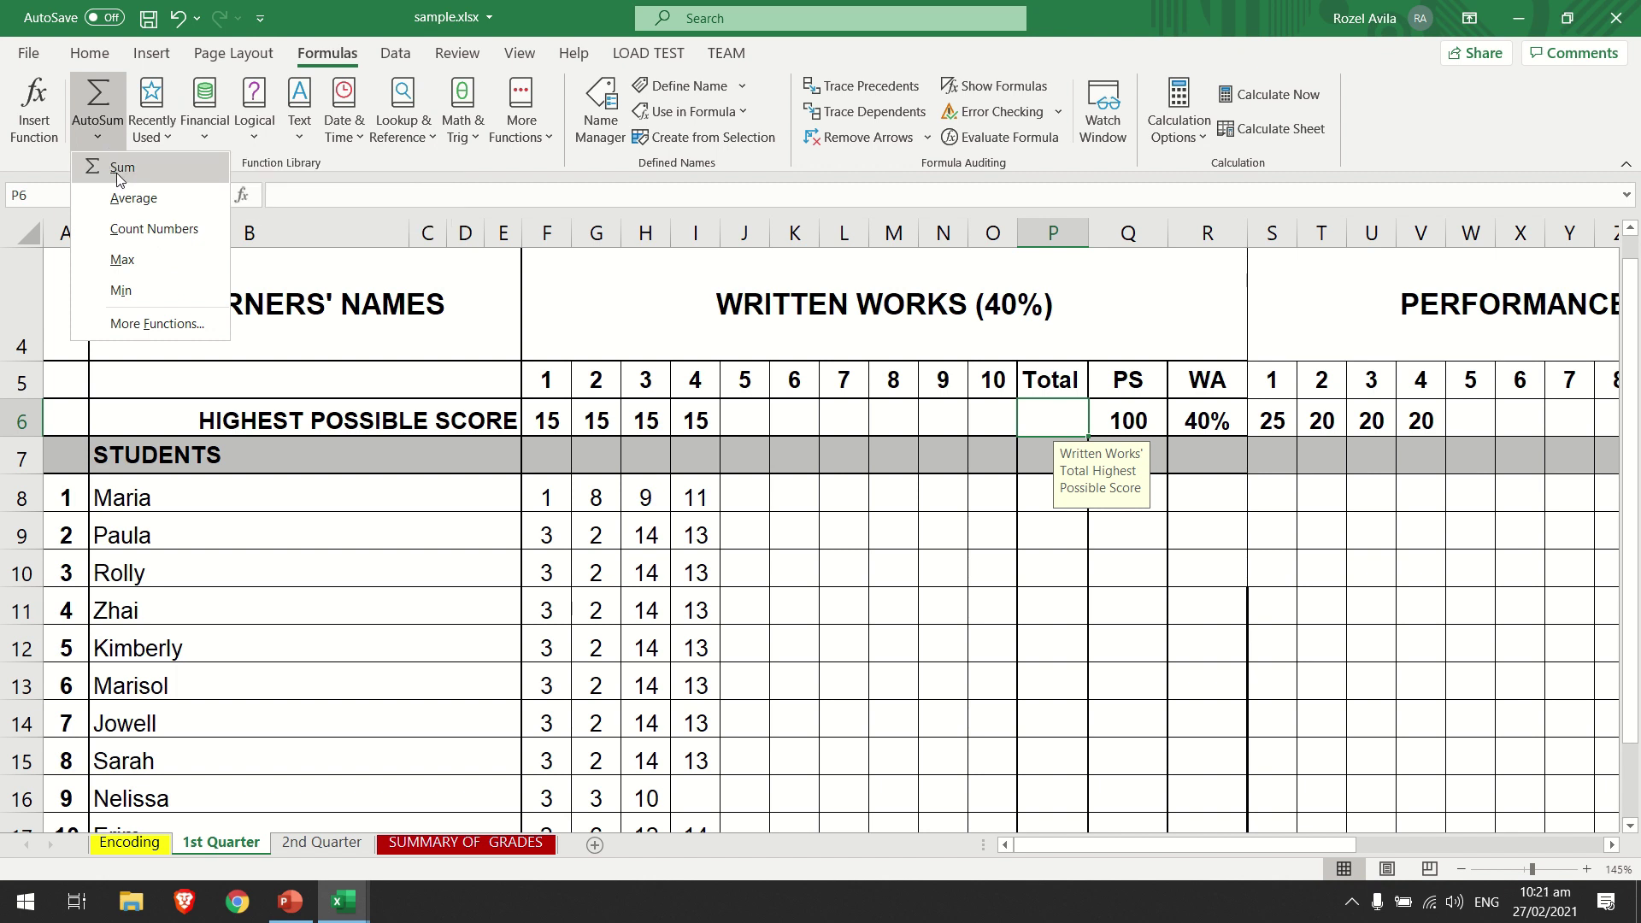
left_click(117, 167)
key("Return")
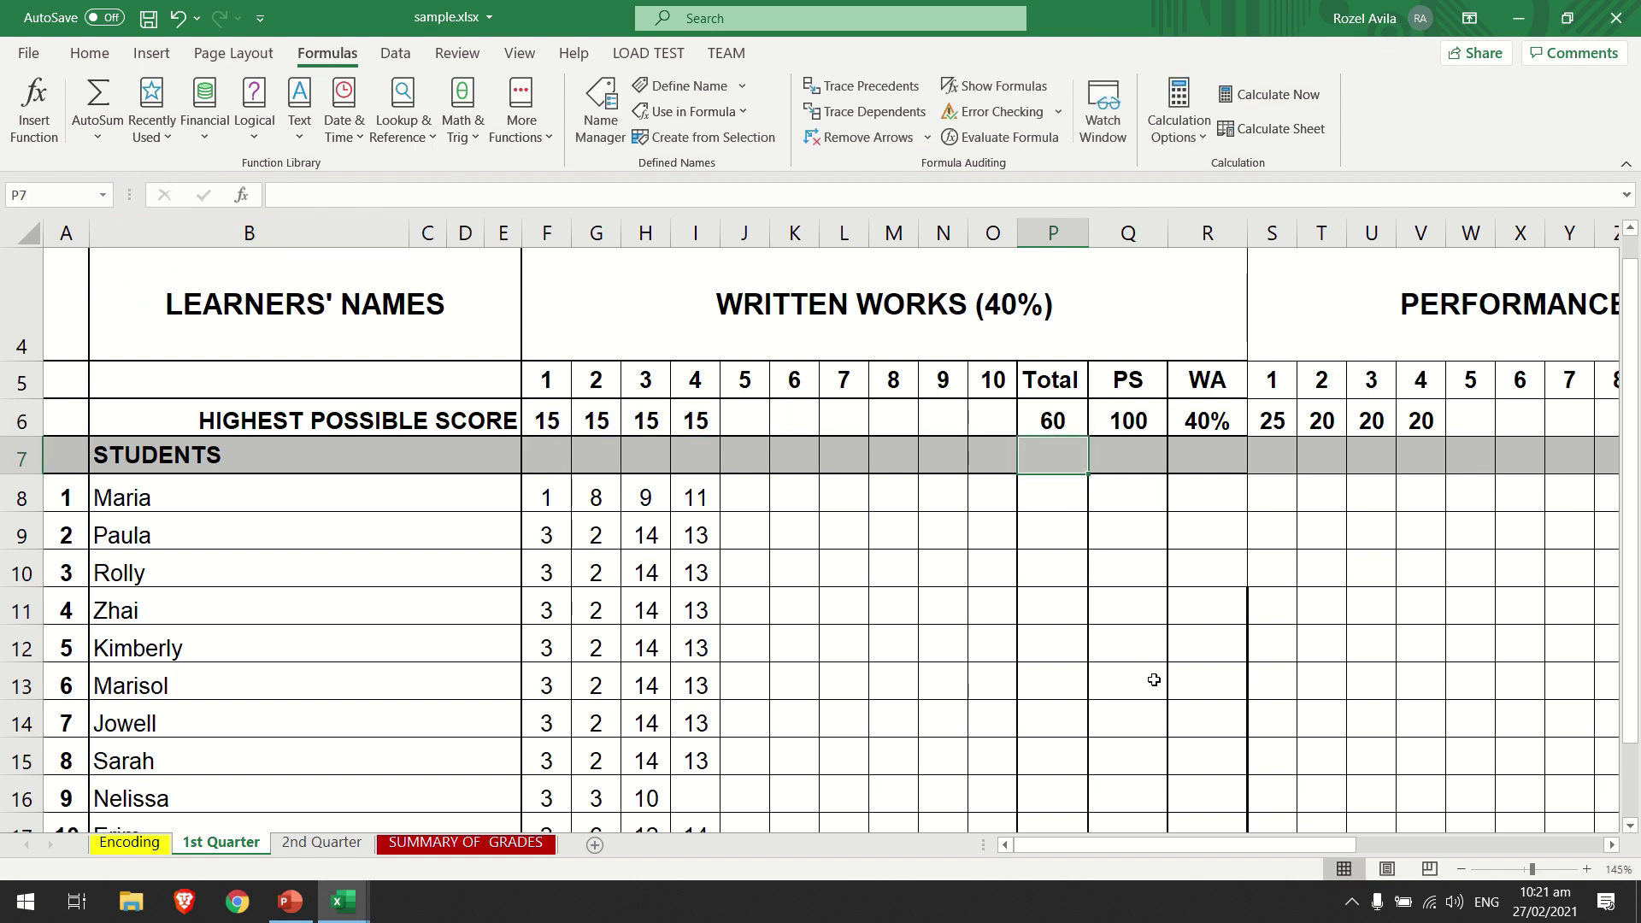
Total the first learner's written works scores in P8 with AutoSum, using =SUM(F8:O8).
scroll(1057, 781, "down", 1)
scroll(1059, 786, "up", 1)
left_click(1062, 501)
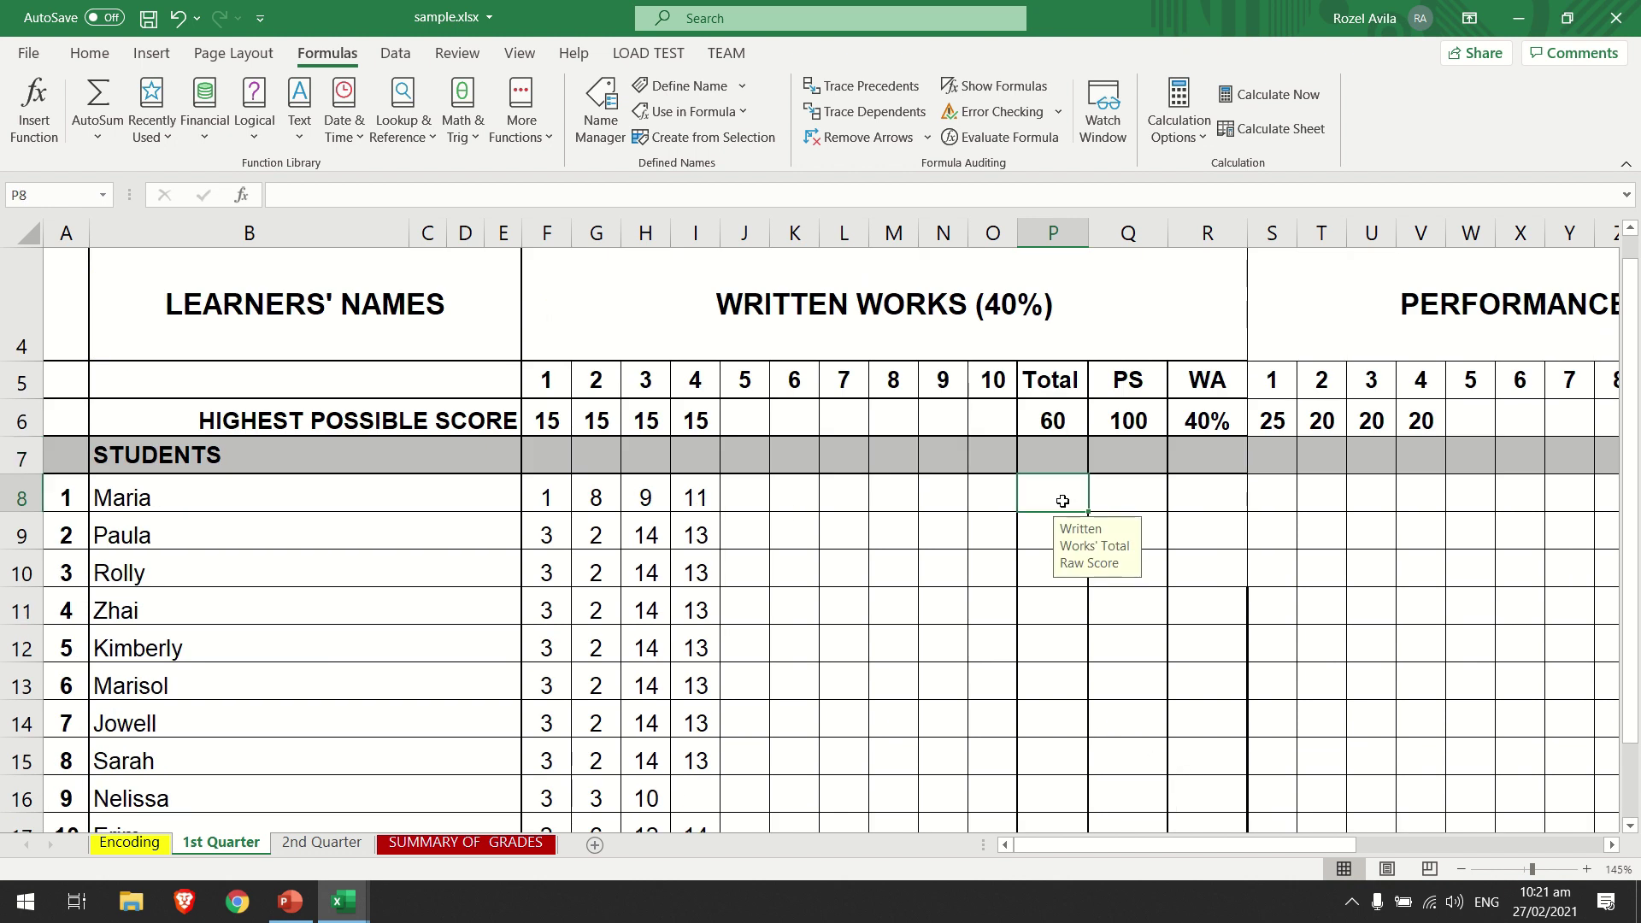
left_click(99, 147)
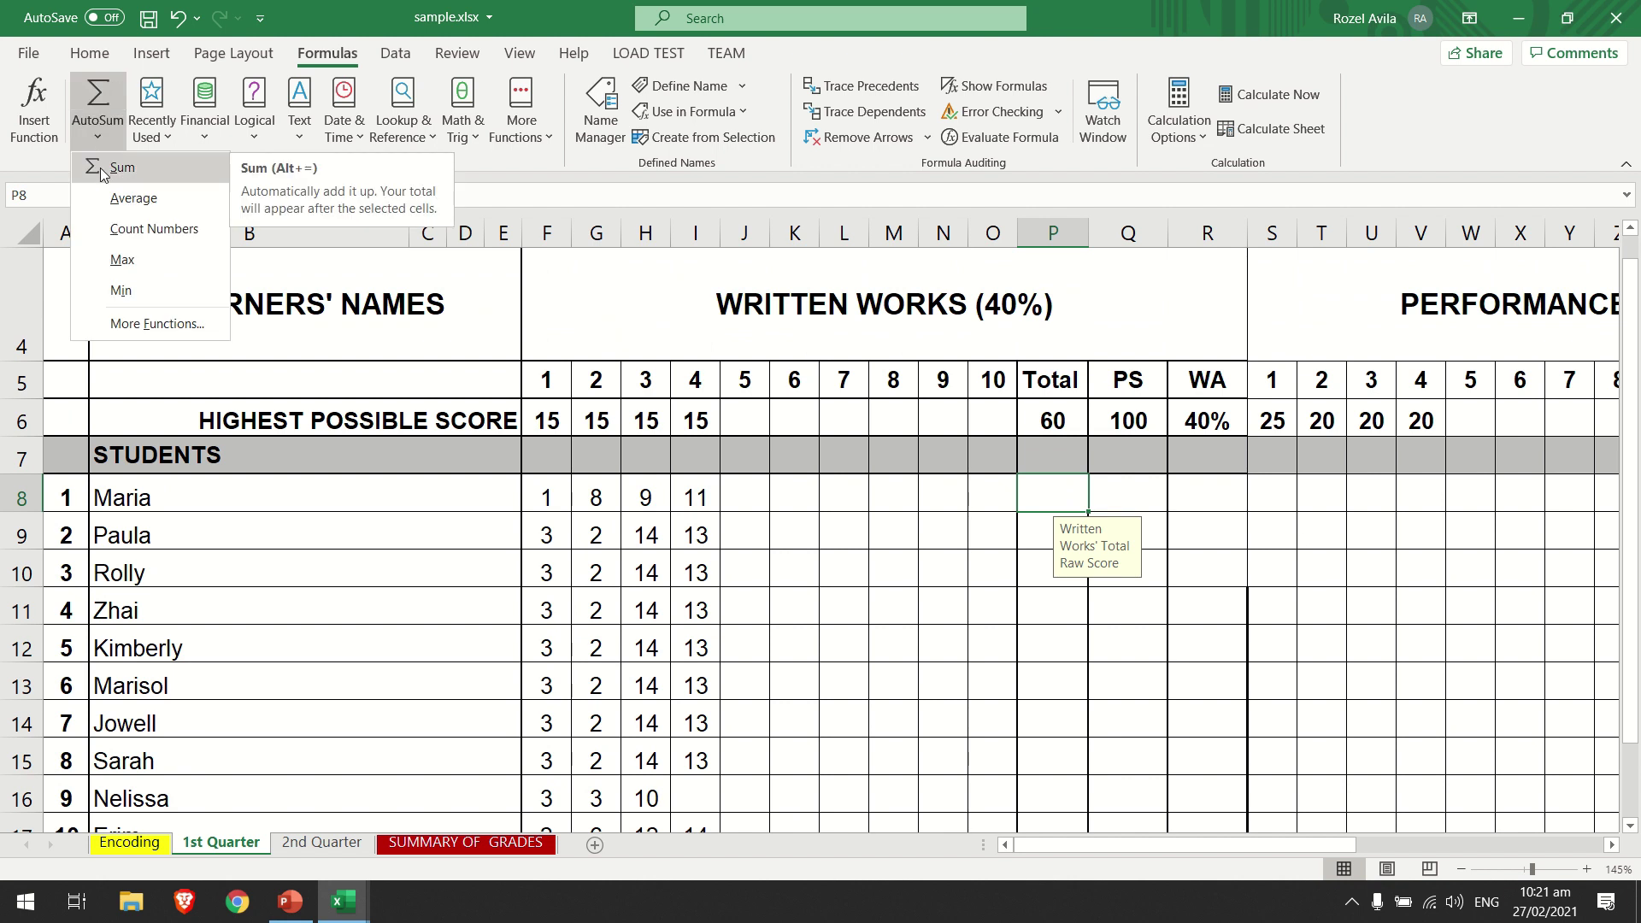
left_click(102, 174)
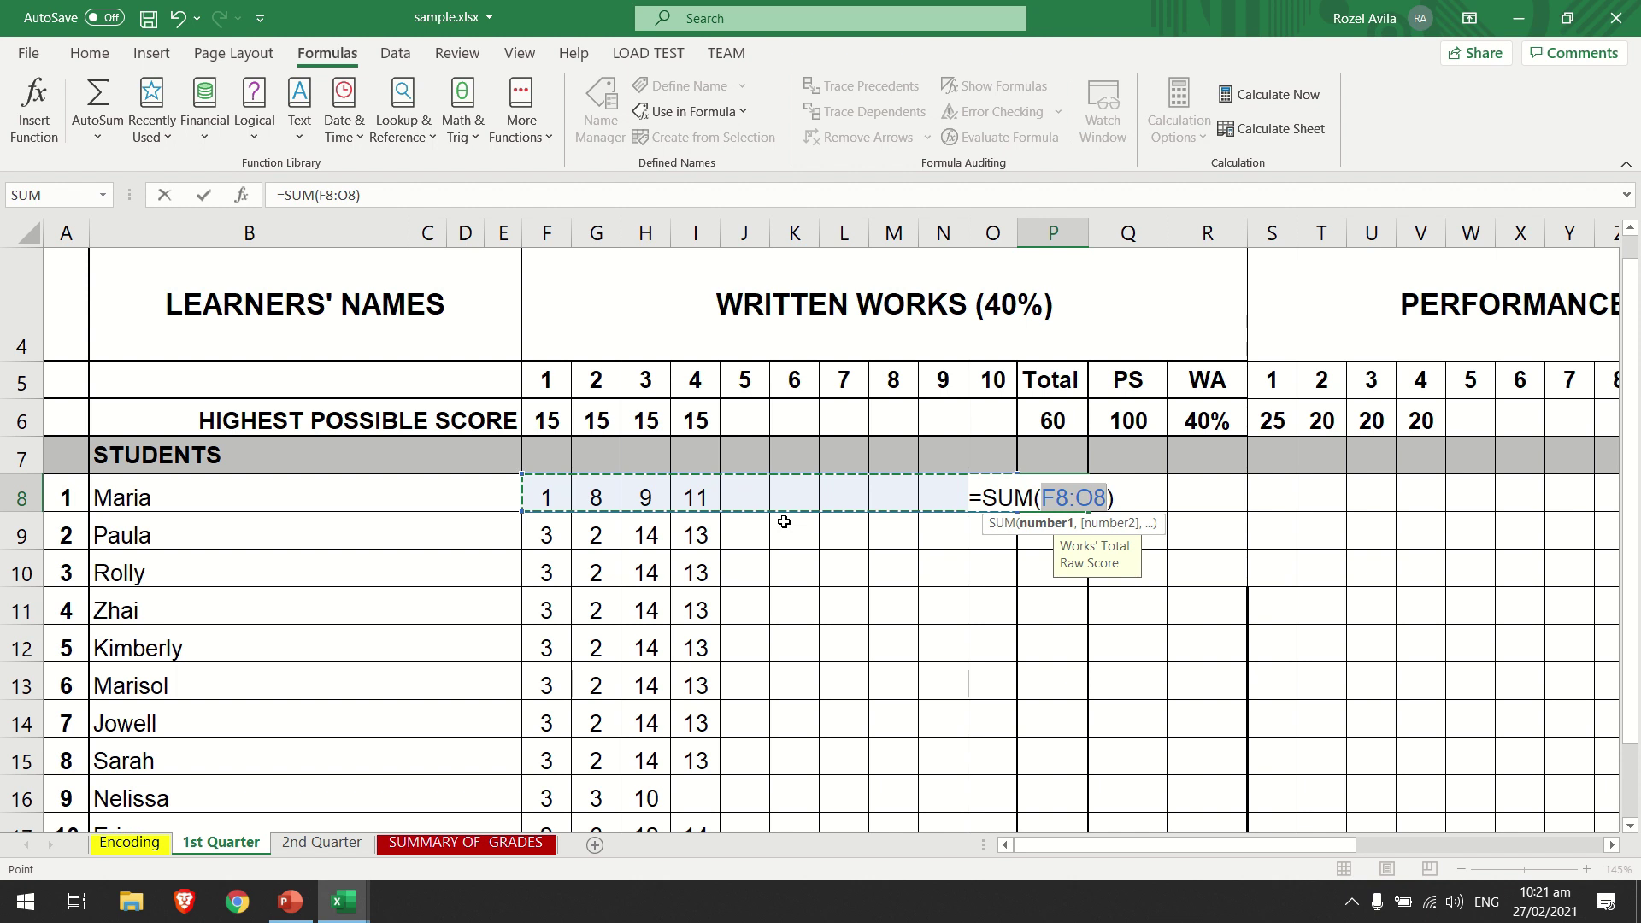
key("ctrl+Return")
Fill the SUM formula from P8 down the Total column through row 20.
scroll(781, 521, "up", 4)
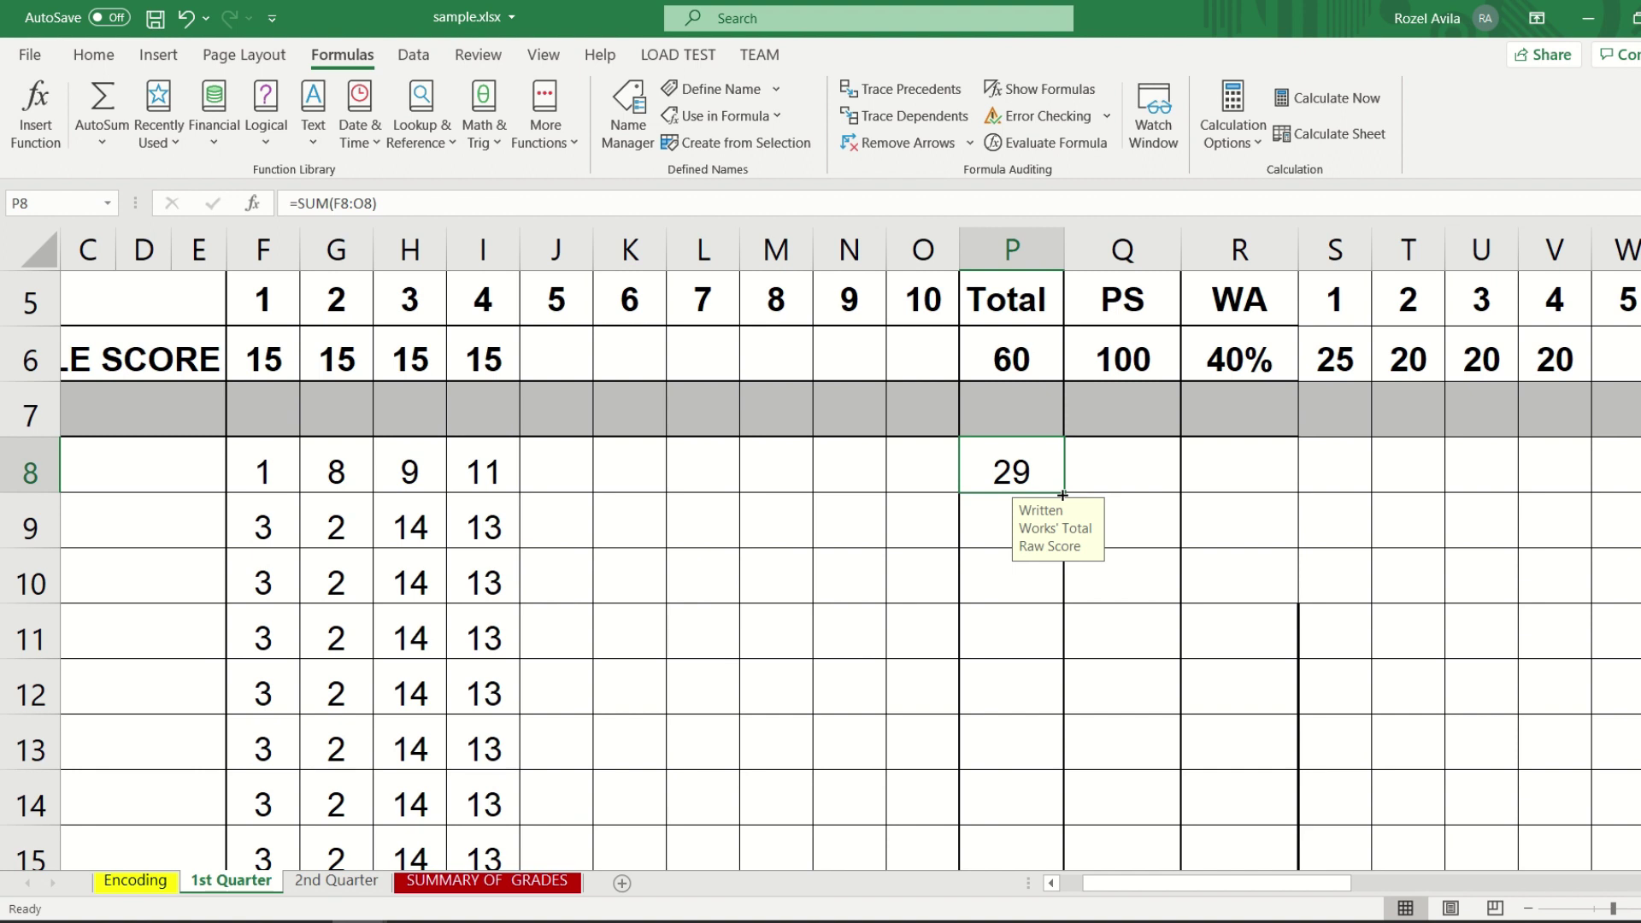
left_click_drag(1062, 495, 1065, 652)
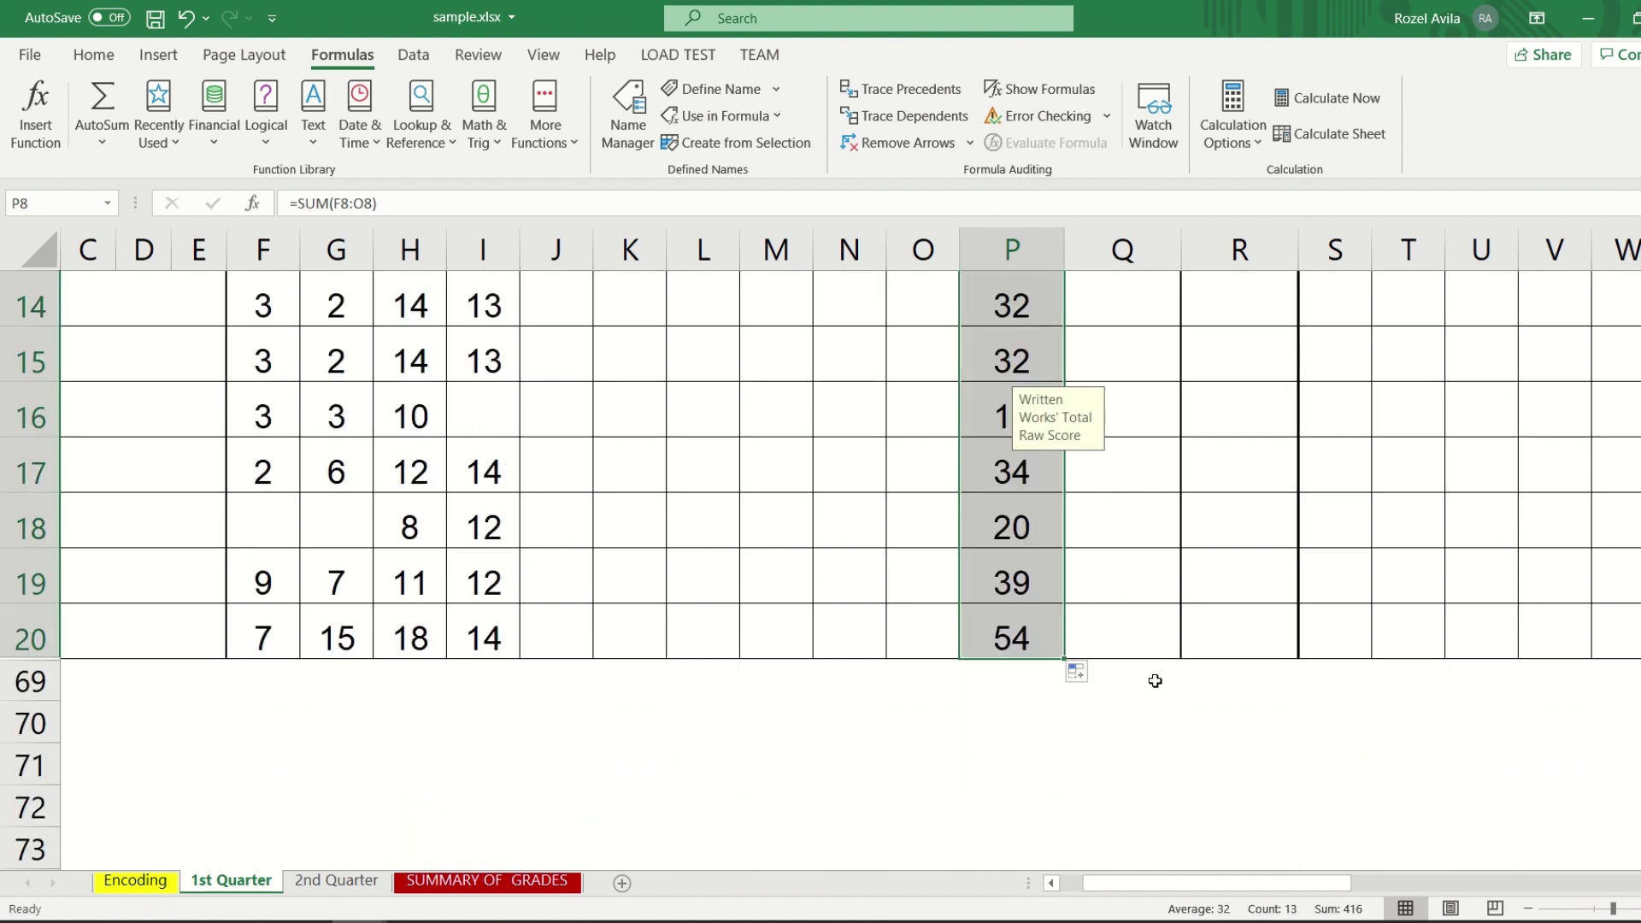
Review the filled written works totals against each learner's raw scores.
scroll(1155, 681, "up", 4)
scroll(1192, 684, "down", 1)
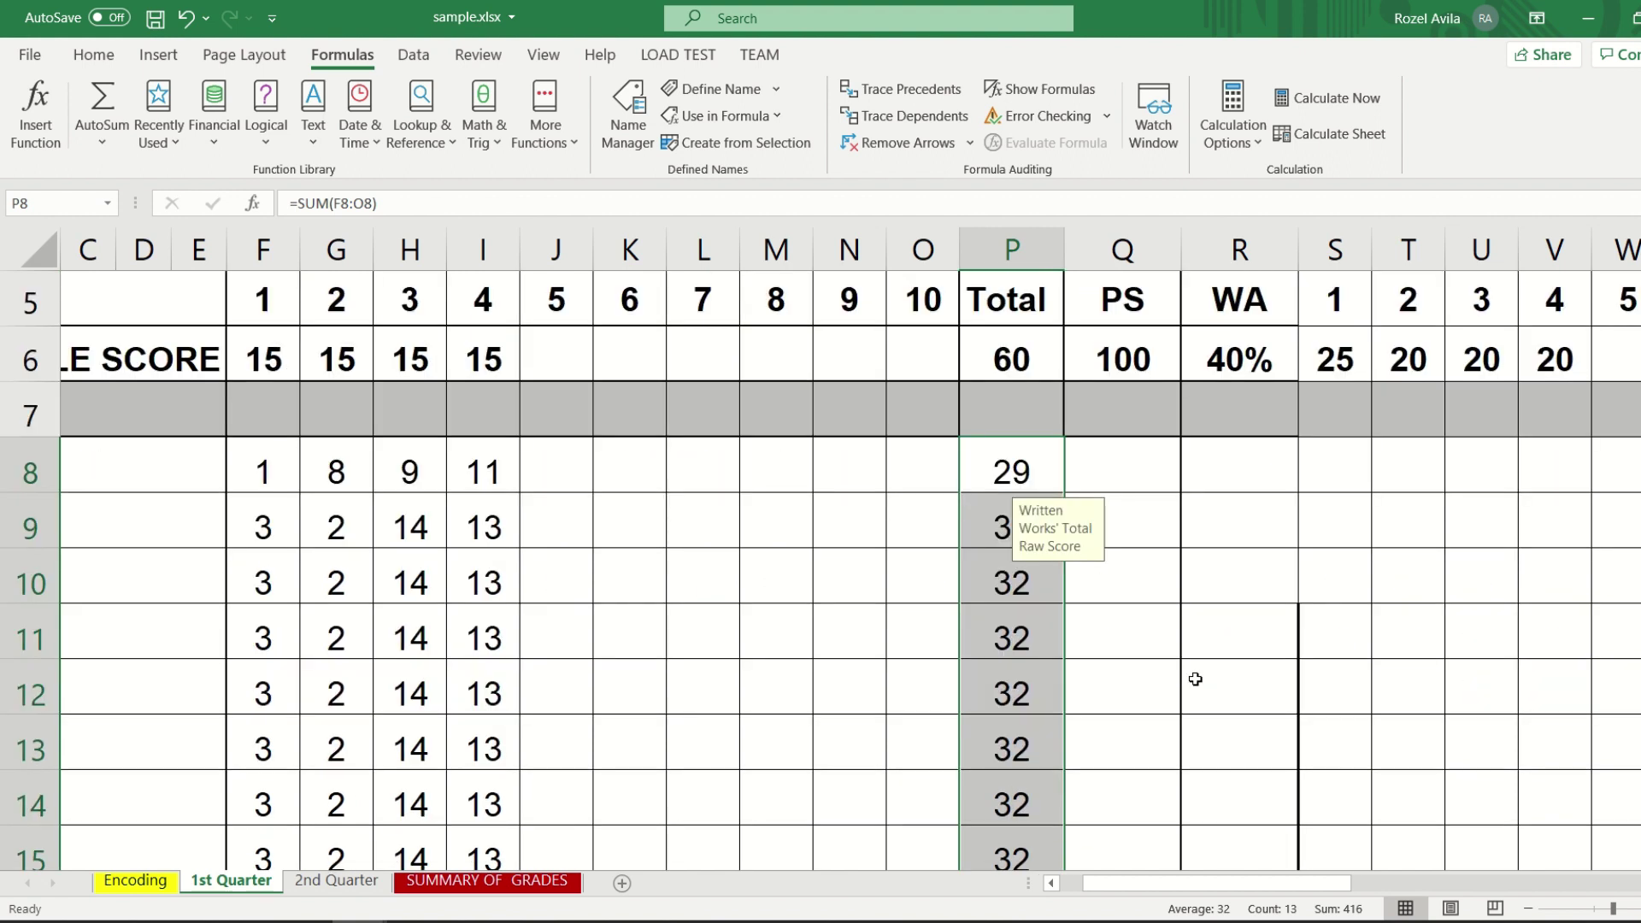
scroll(1195, 678, "down", 1)
scroll(495, 500, "up", 1)
left_click_drag(1142, 883, 1109, 781)
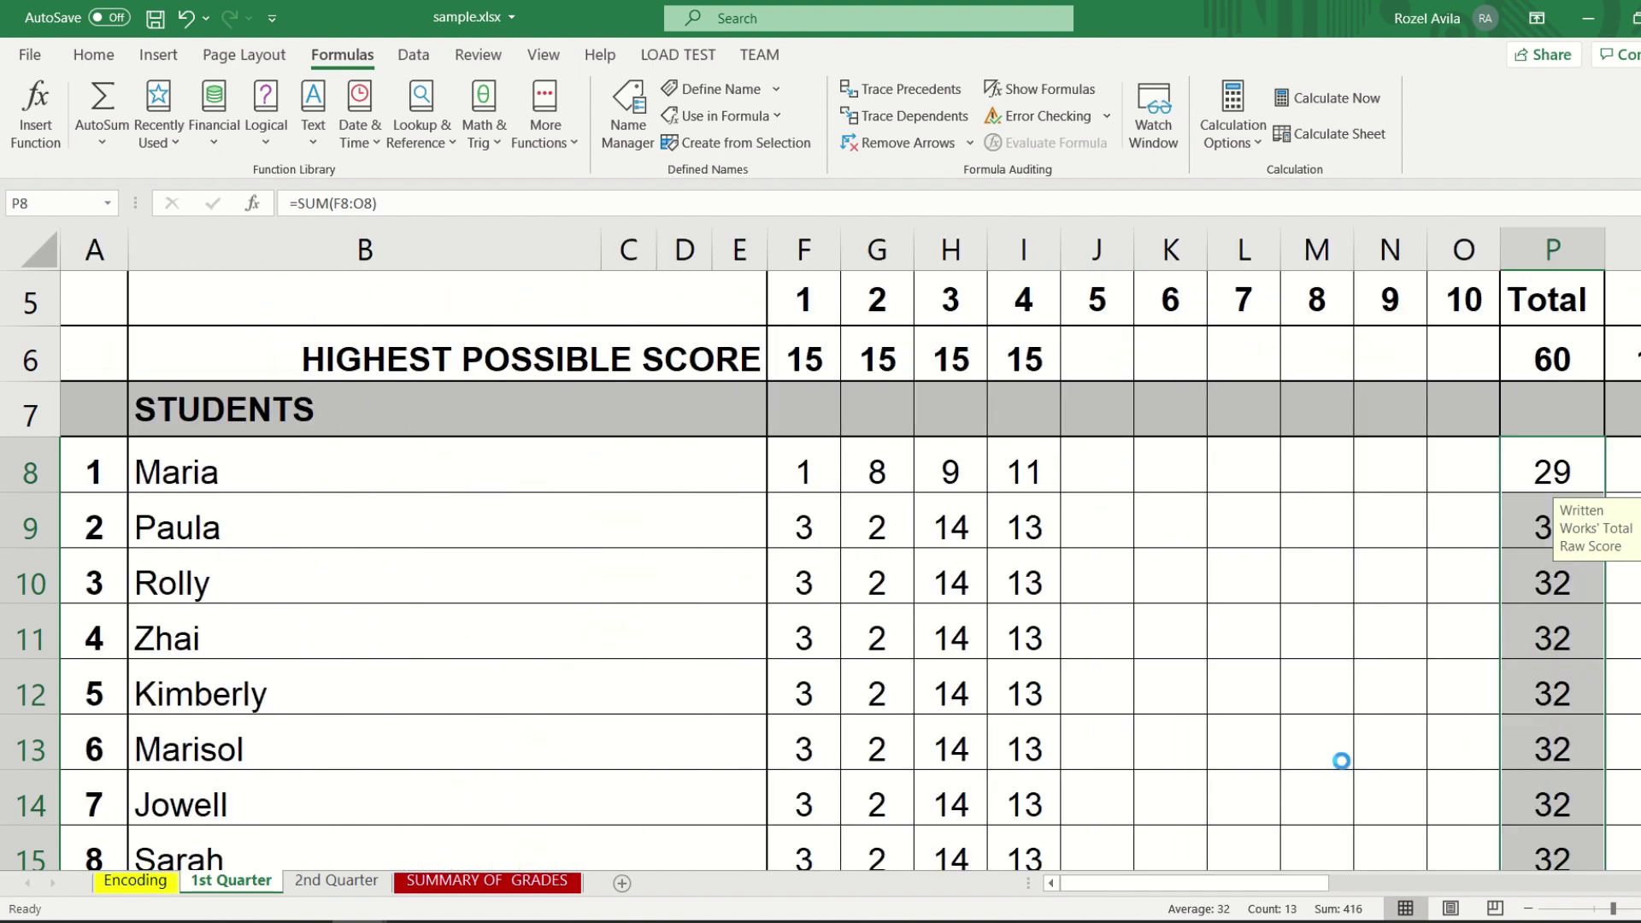
scroll(1341, 762, "down", 3)
scroll(1282, 659, "up", 1)
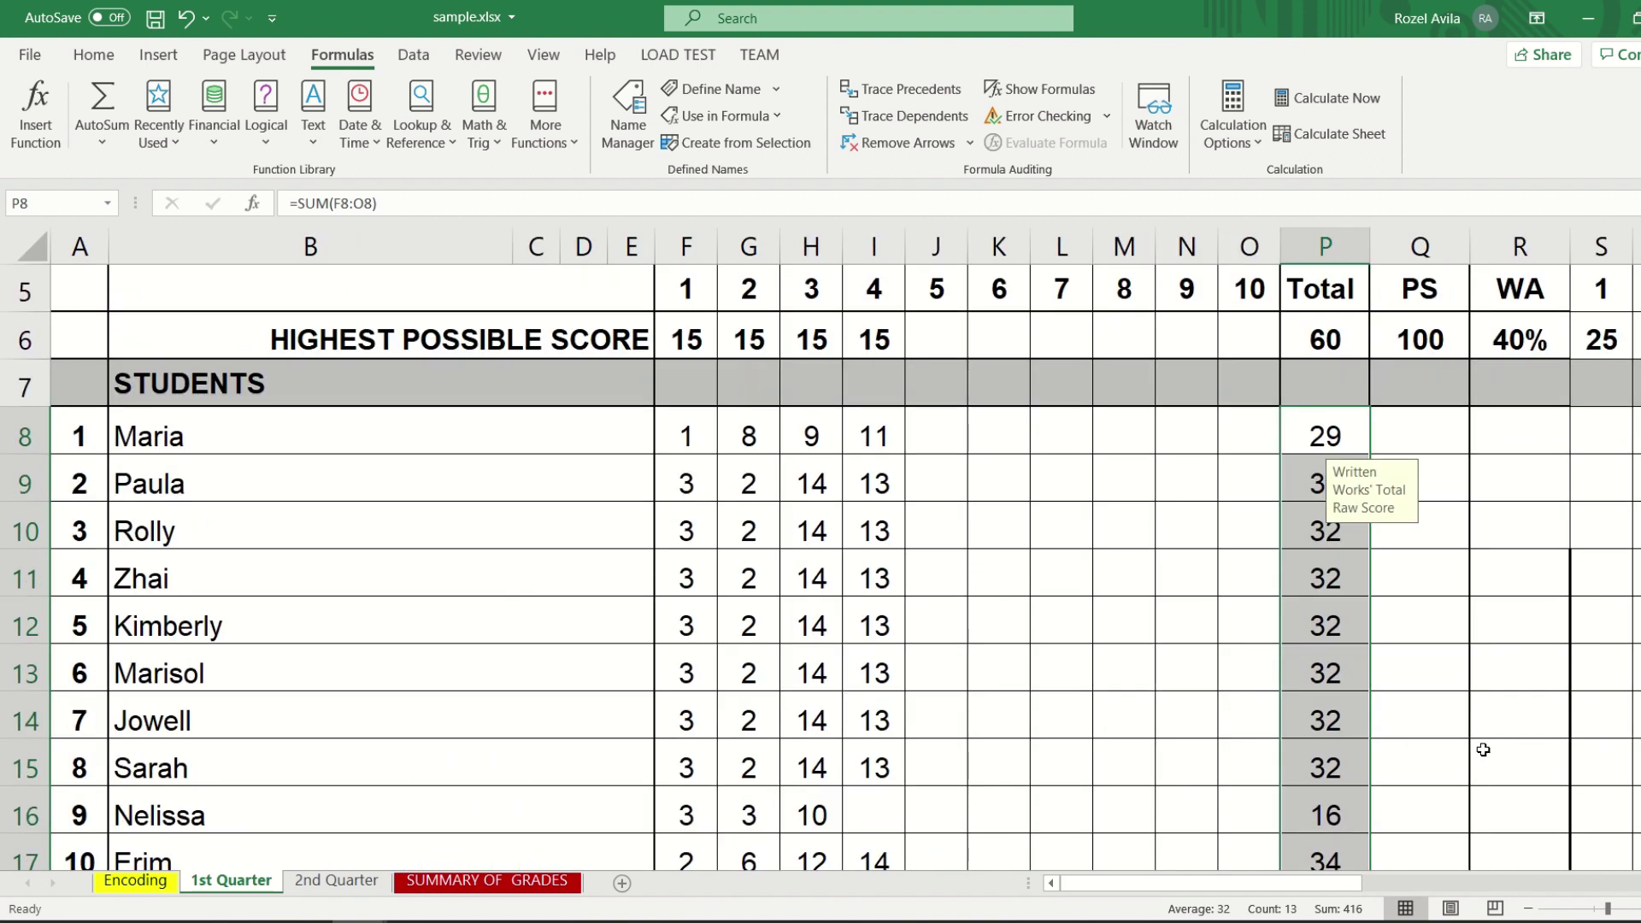
scroll(1474, 751, "down", 1)
scroll(1404, 675, "up", 1)
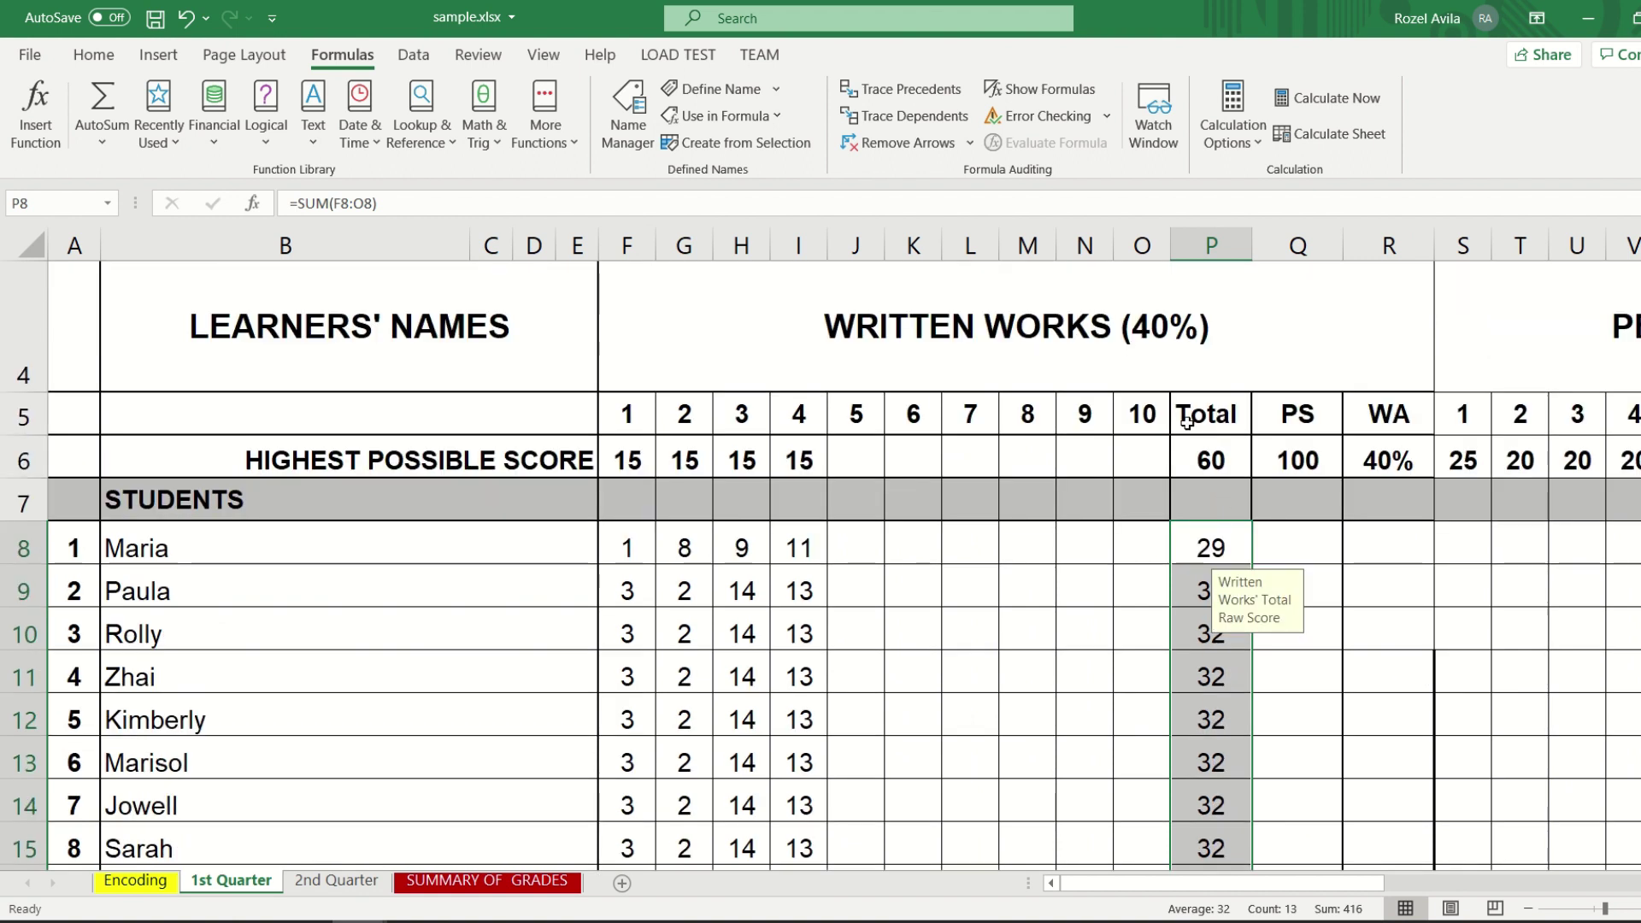
scroll(1336, 858, "up", 2)
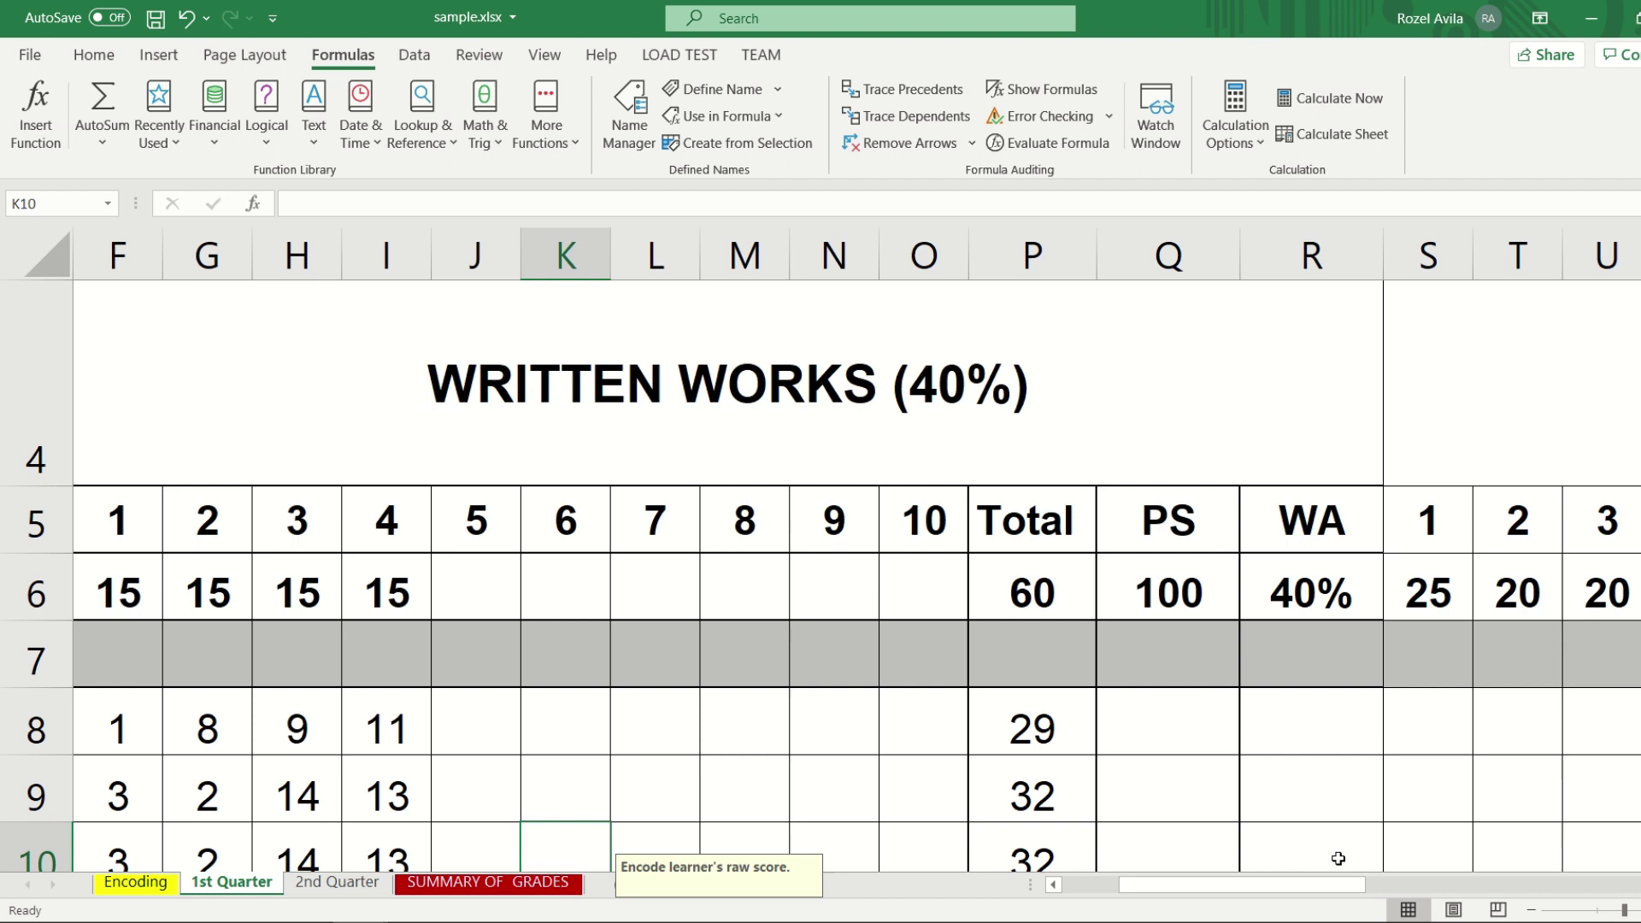
Compute the first learner's written works percentage score in Q8 with the formula =(P8/P6)*100.
scroll(1221, 785, "down", 1)
scroll(1173, 595, "up", 1)
left_click(1048, 741)
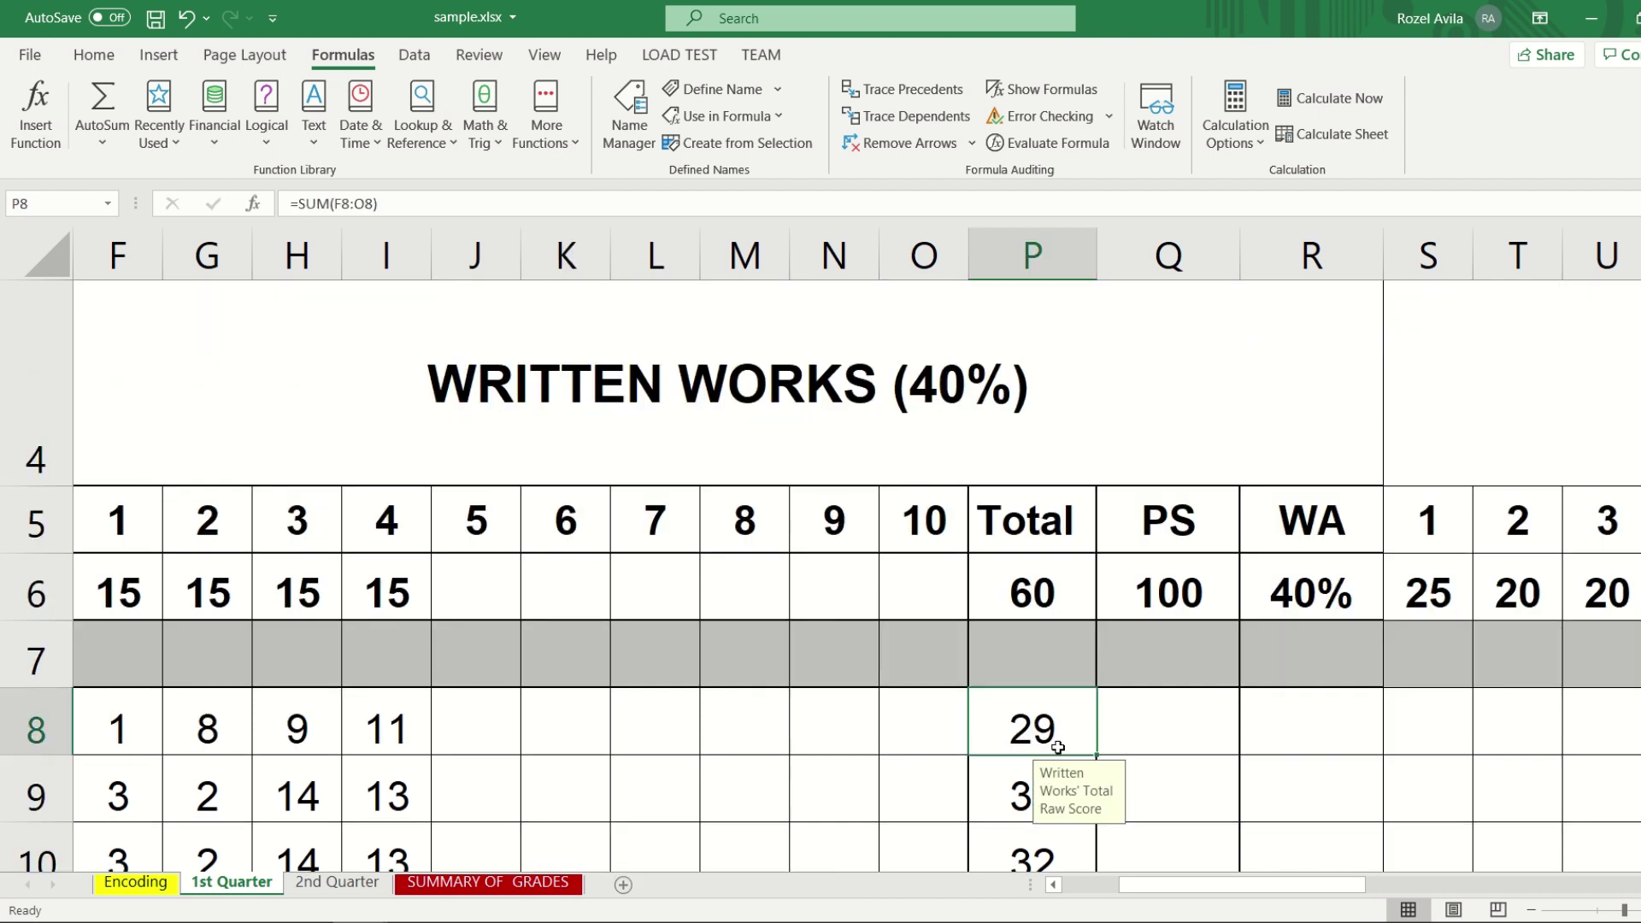
left_click(1175, 742)
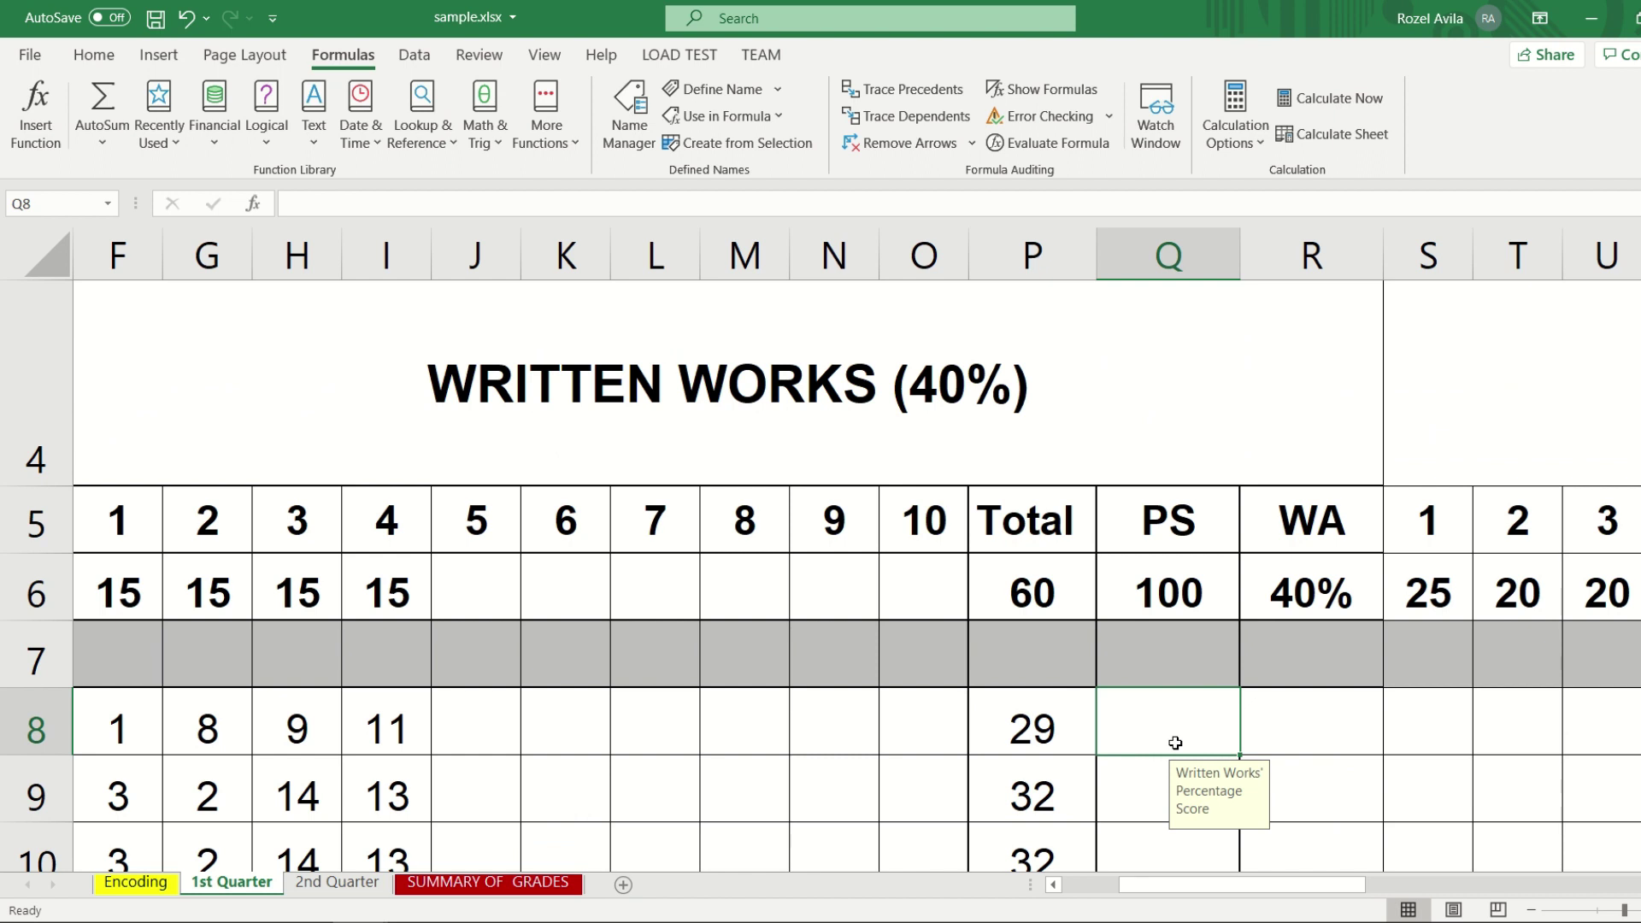
type("=")
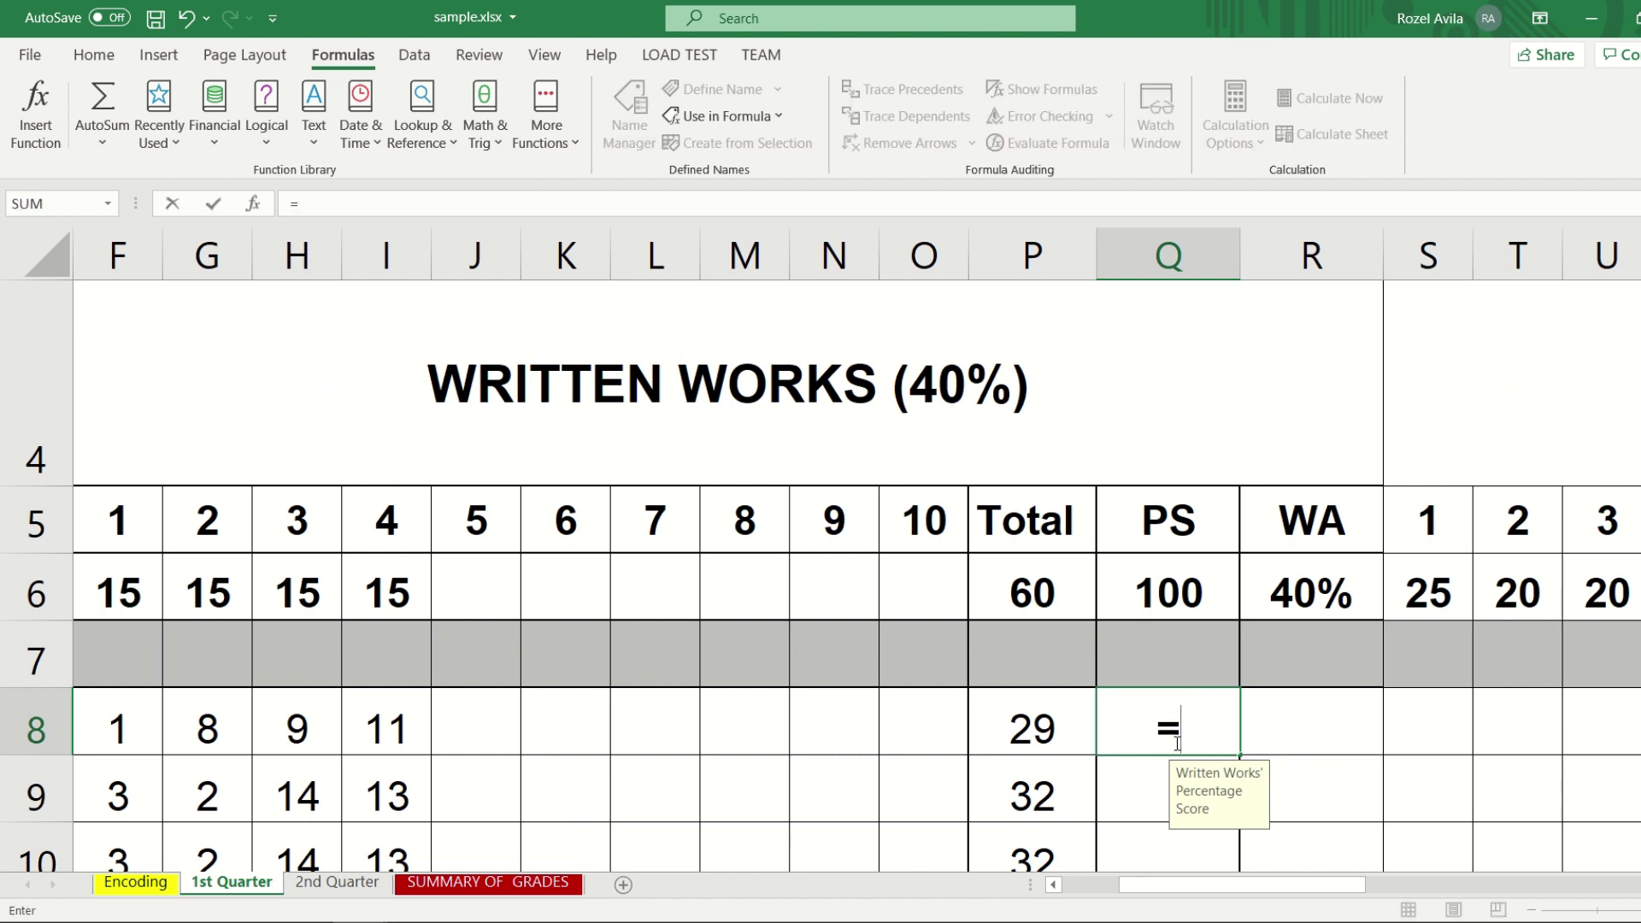
type("(")
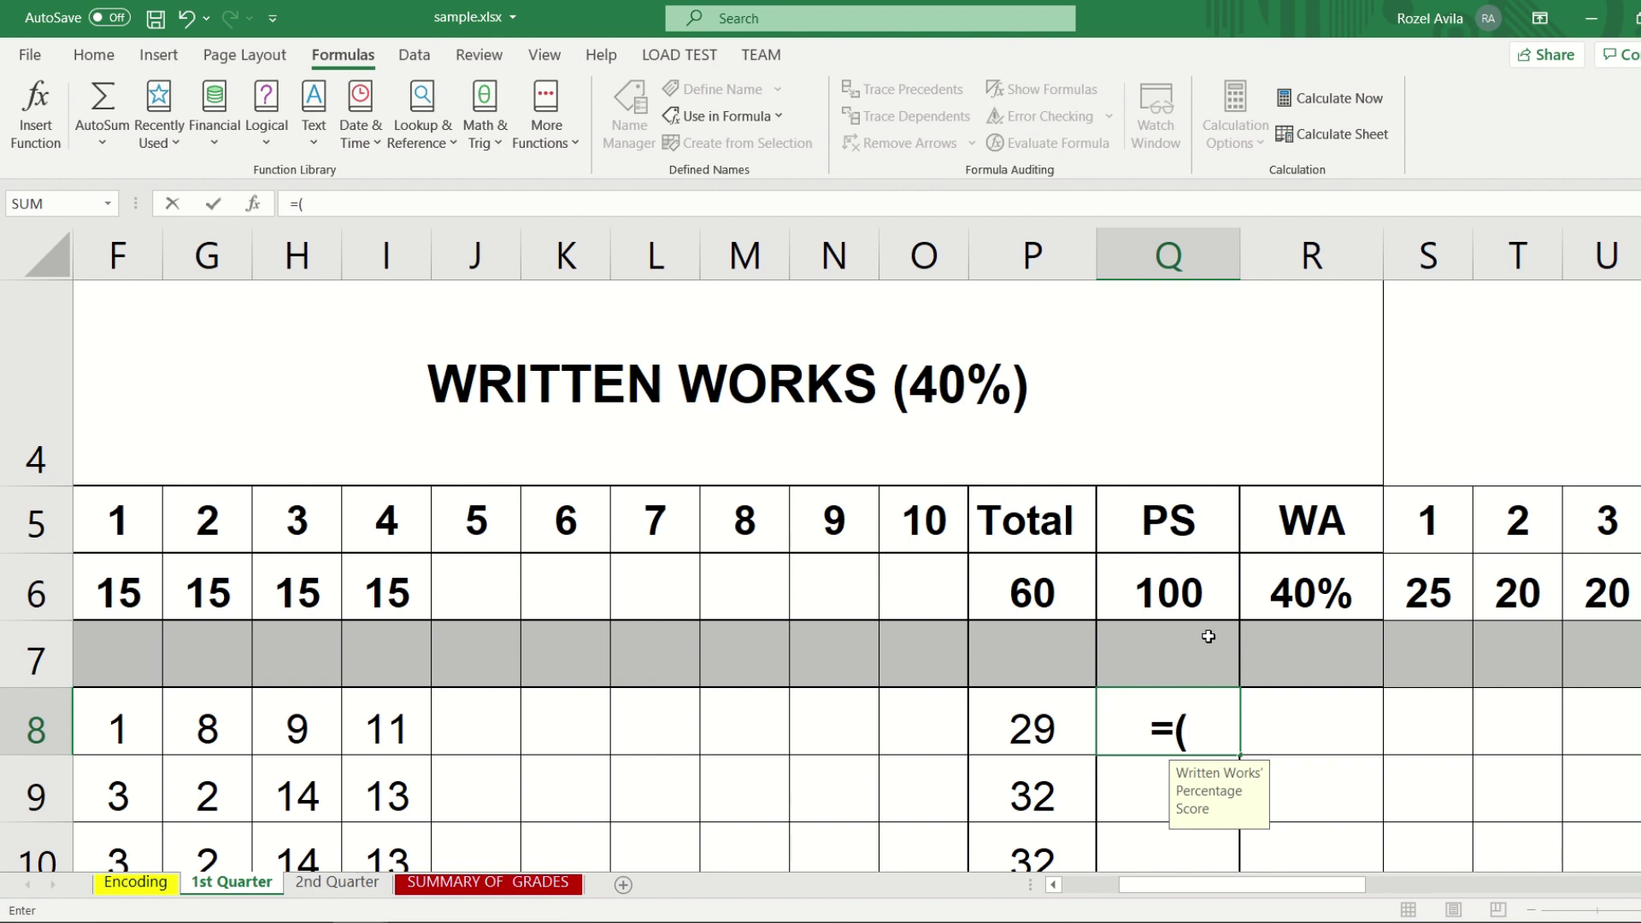
left_click(1045, 729)
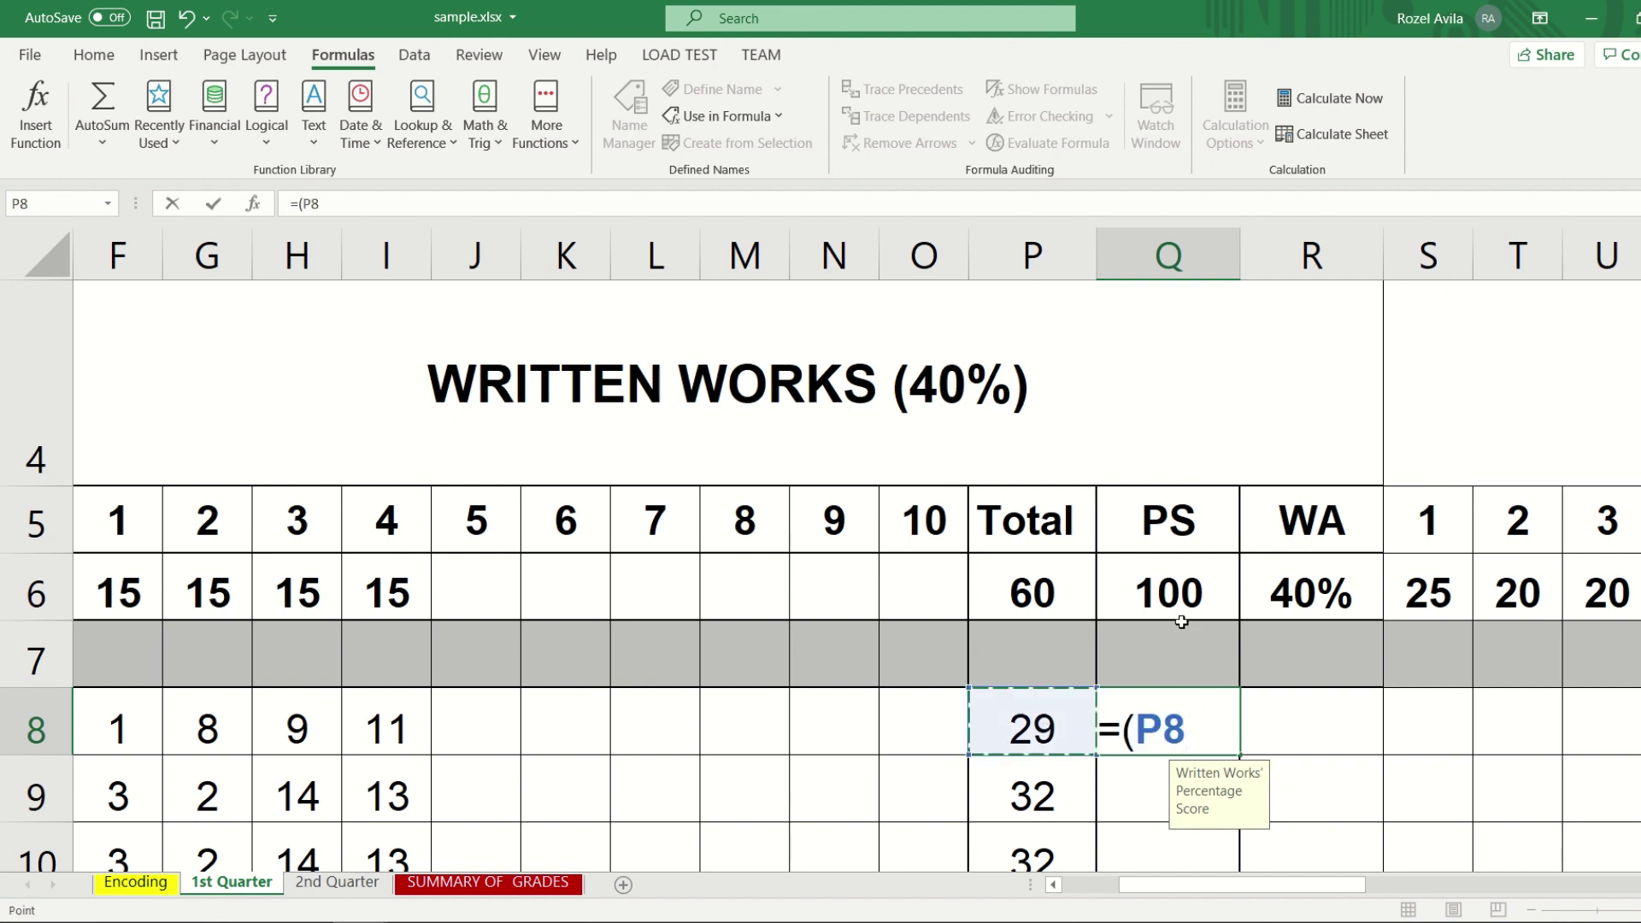
type("/")
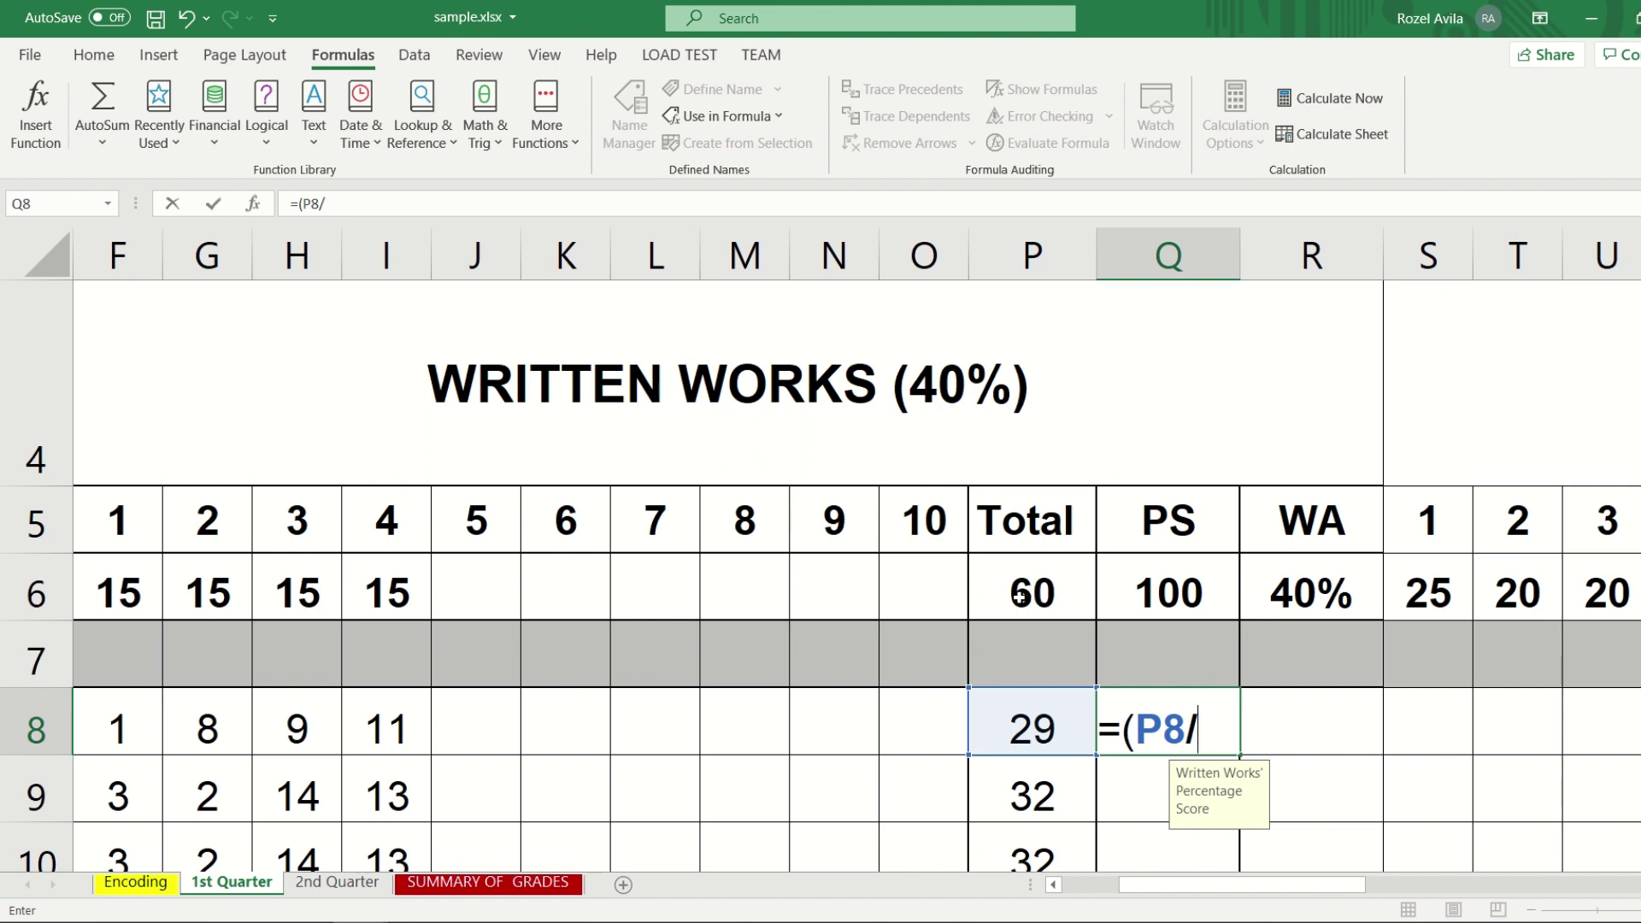
left_click(1019, 598)
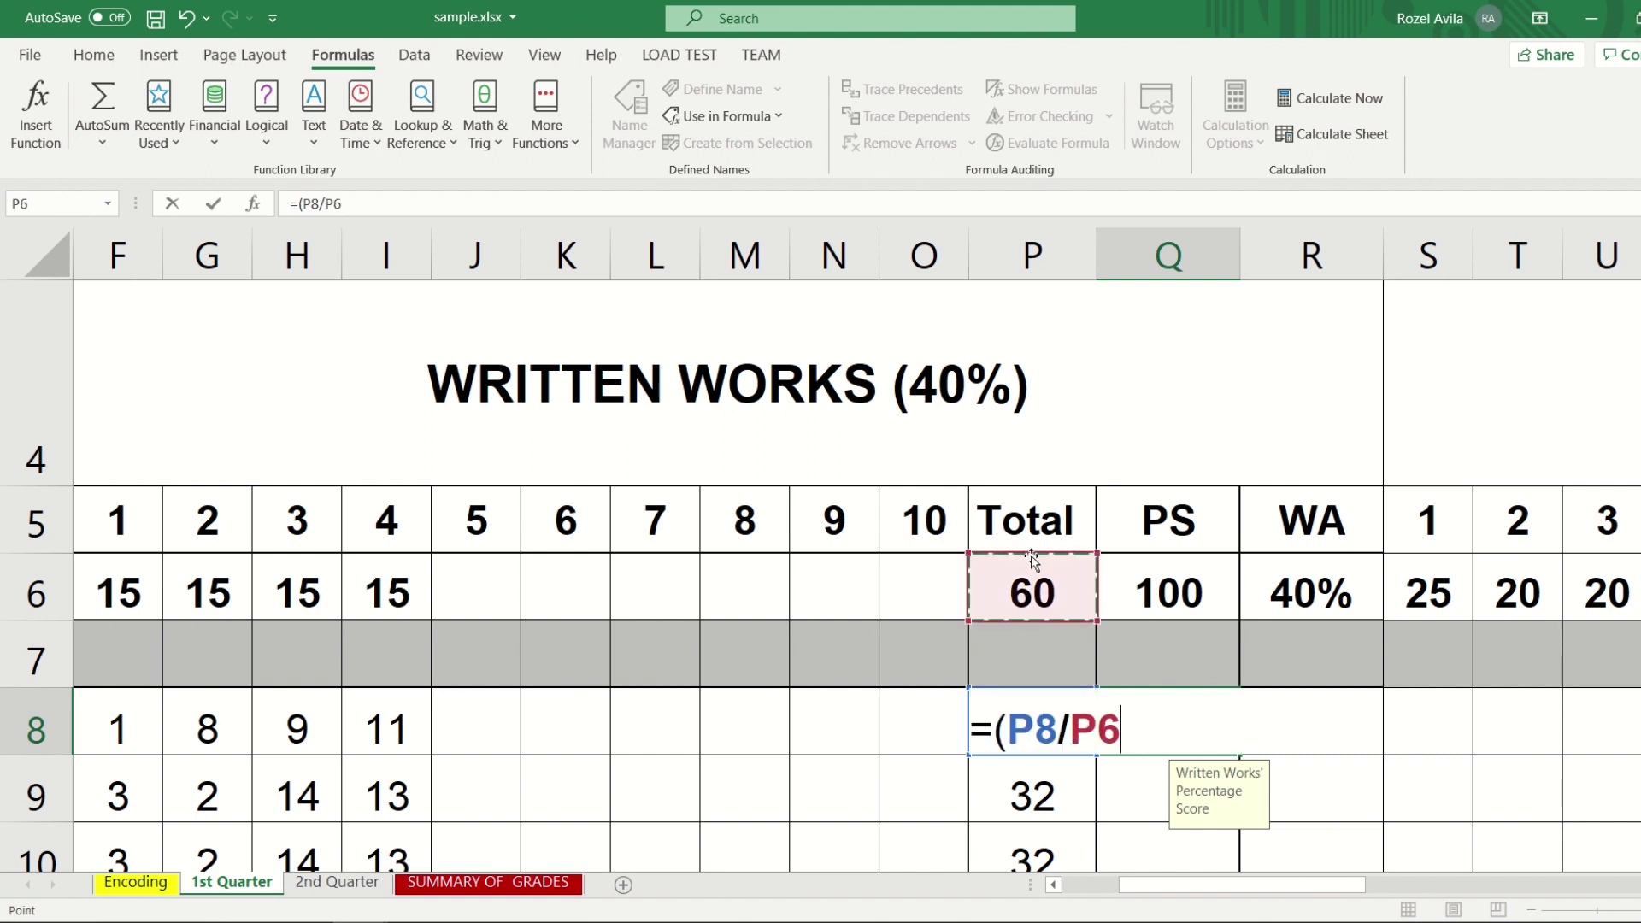
type(")")
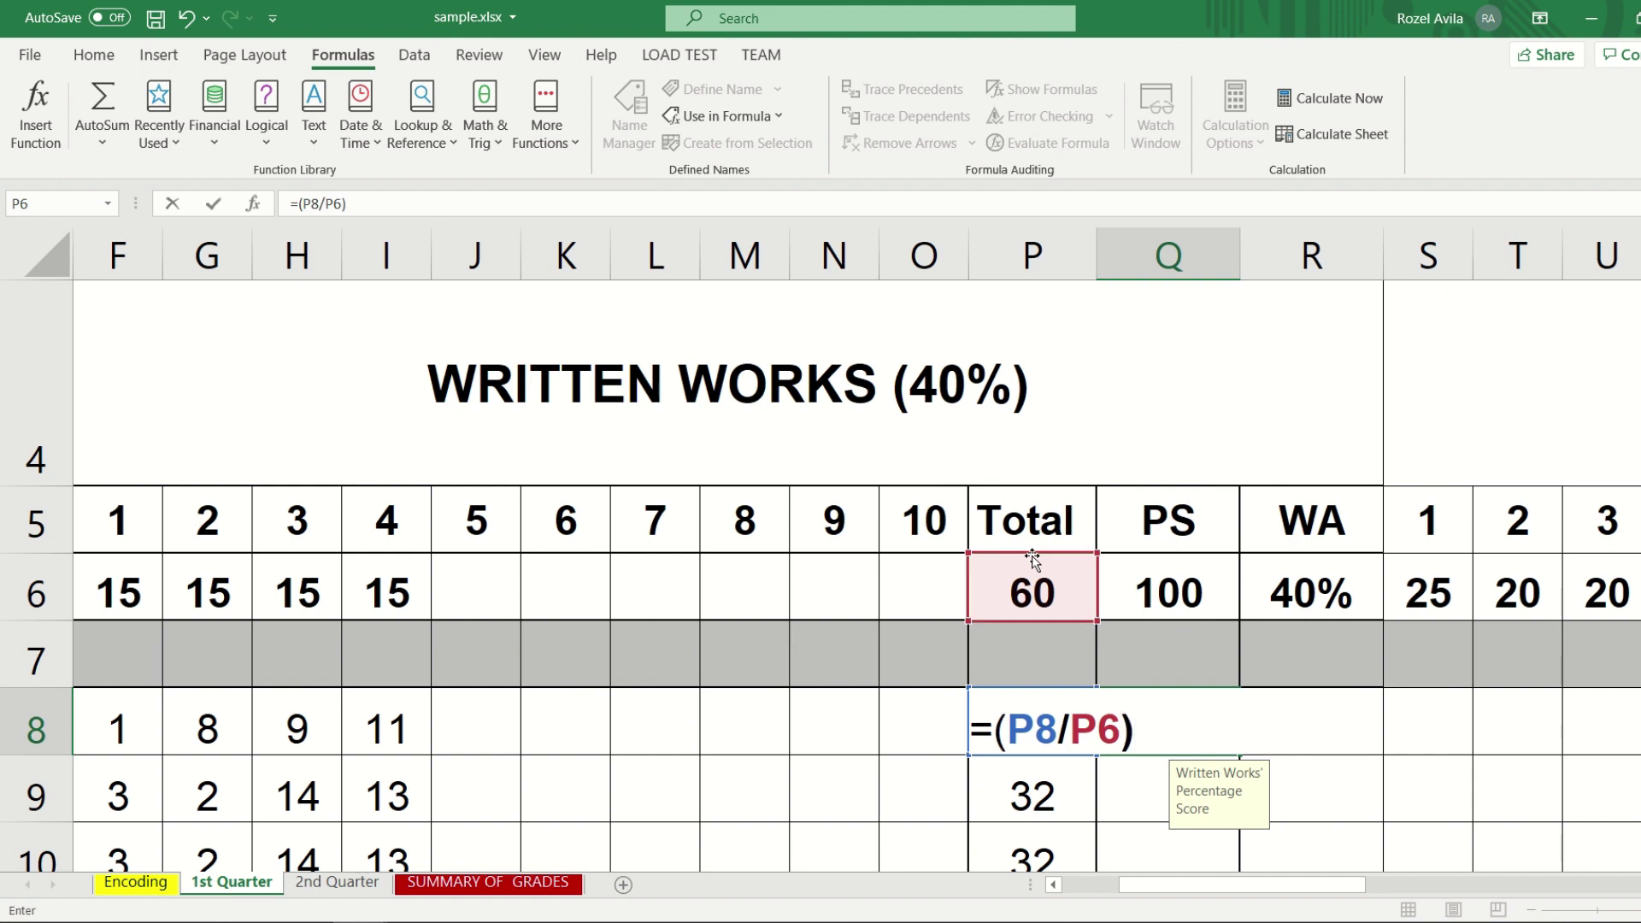
type("*100")
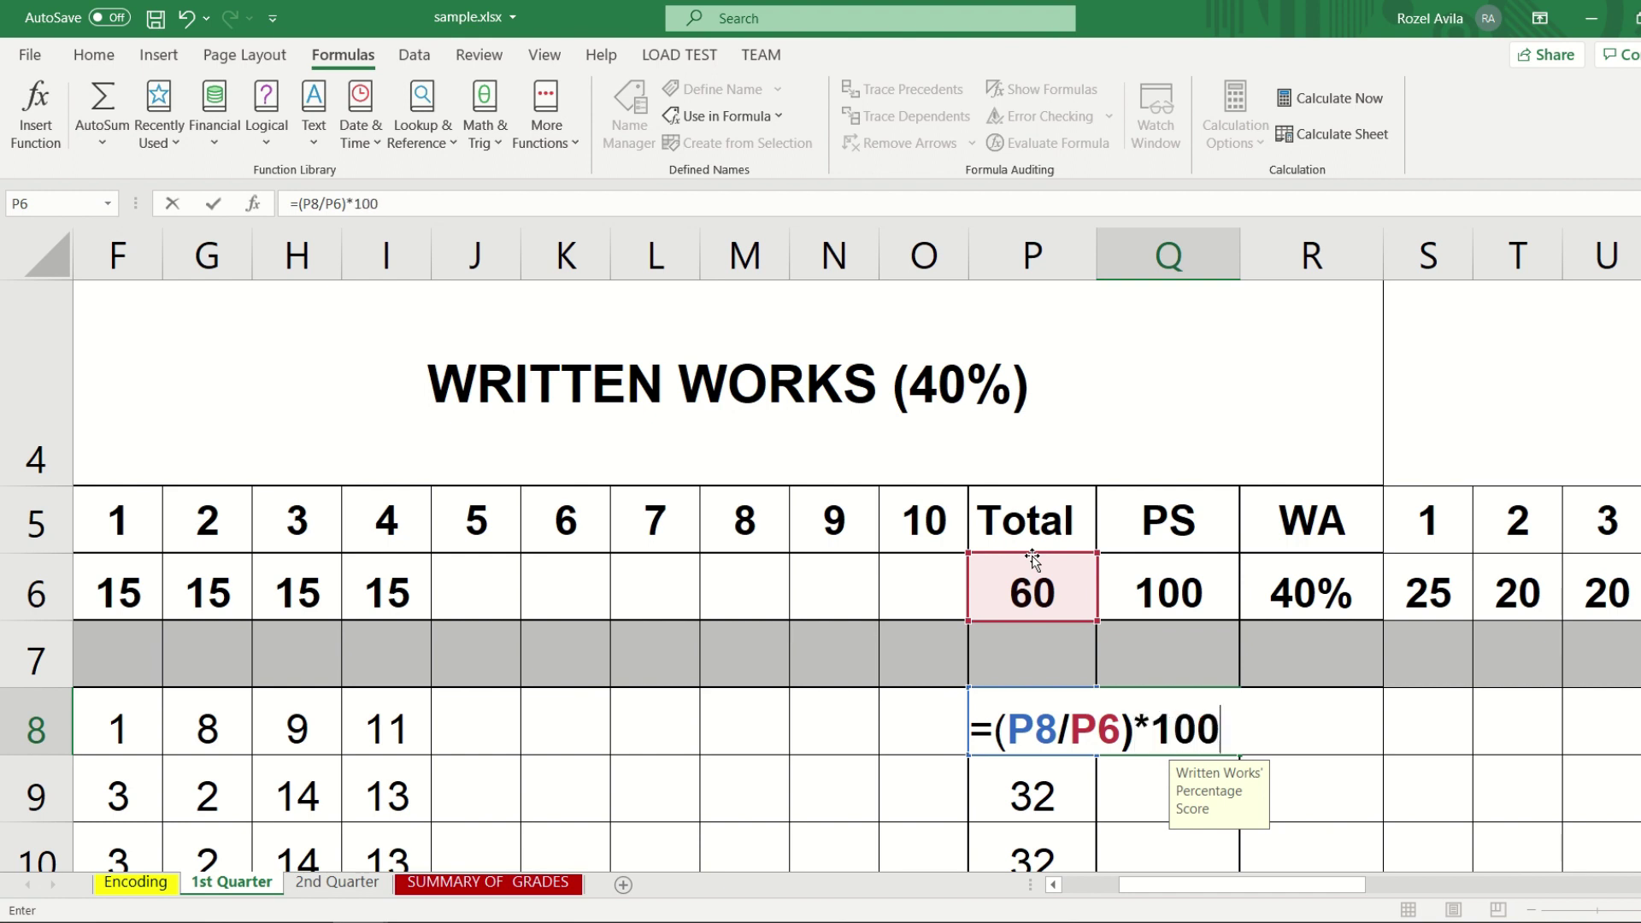
key("Return")
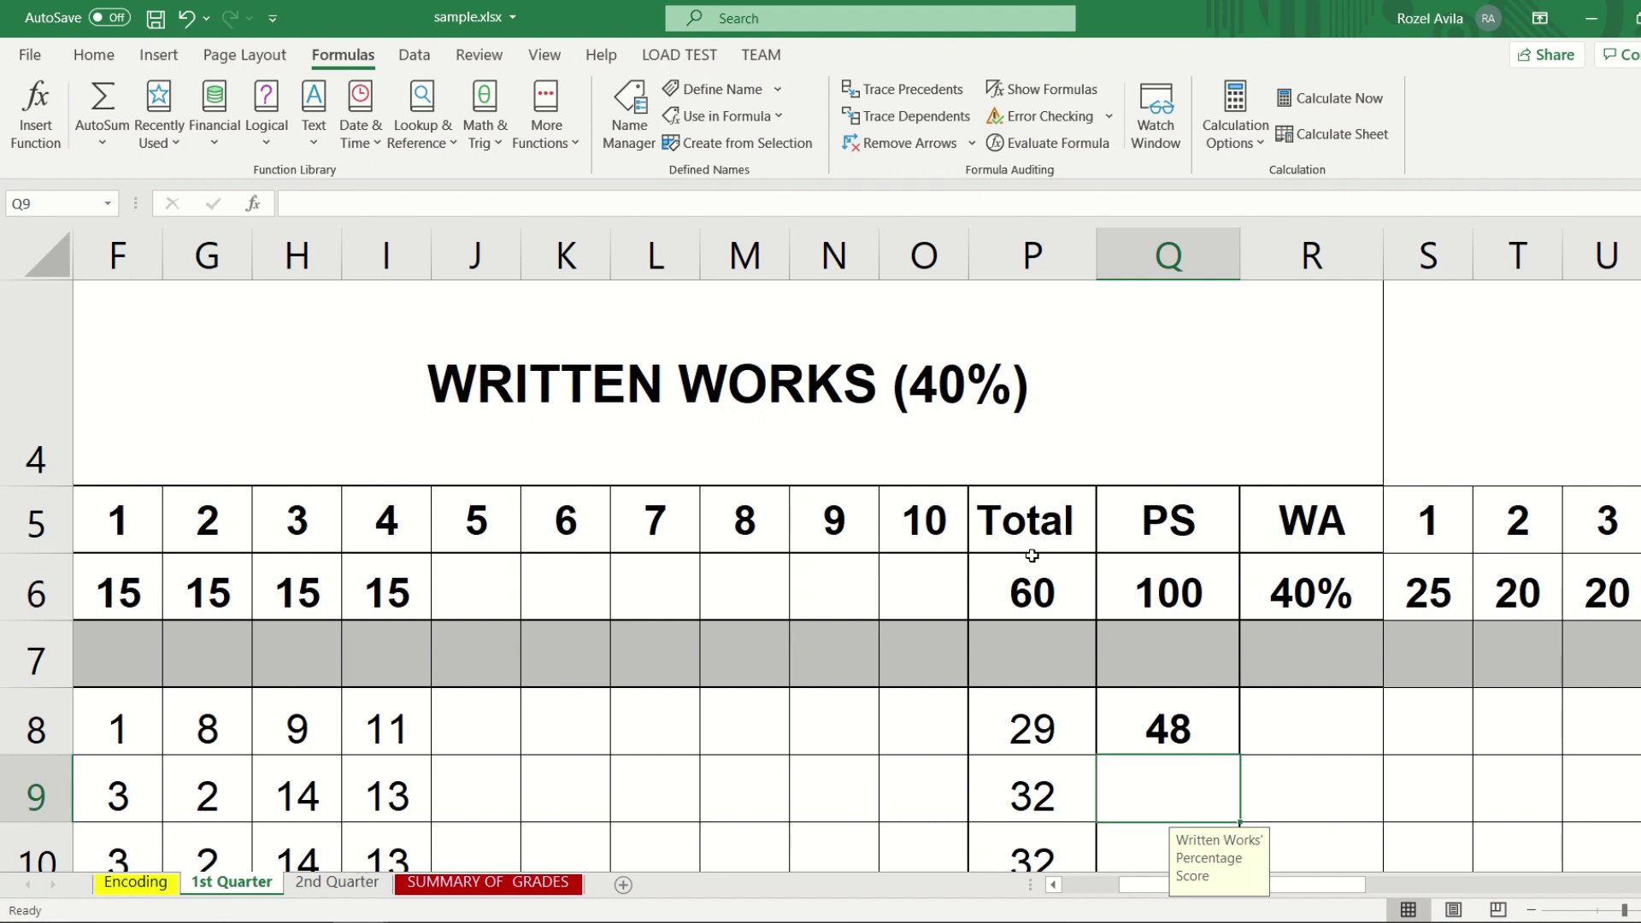
Change the first learner's percentage score formula in Q8 to =(P8/P6)*50+50.
key("Up")
left_click(393, 207)
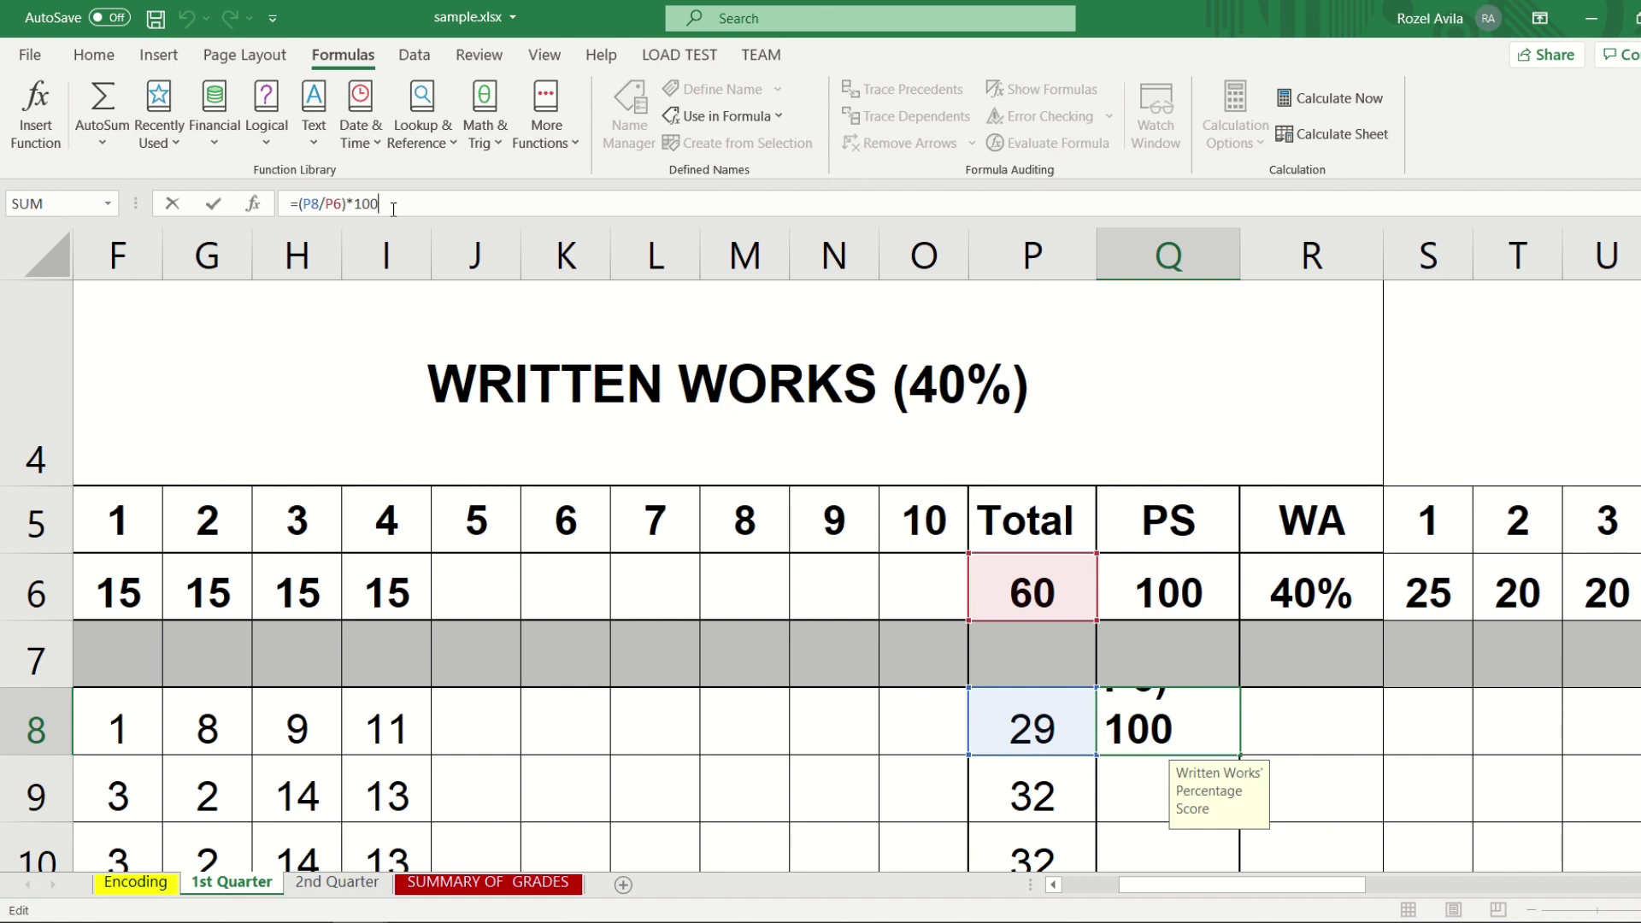
key("BackSpace")
key("BackSpace")
type("5")
key("BackSpace")
key("BackSpace")
type("50+5")
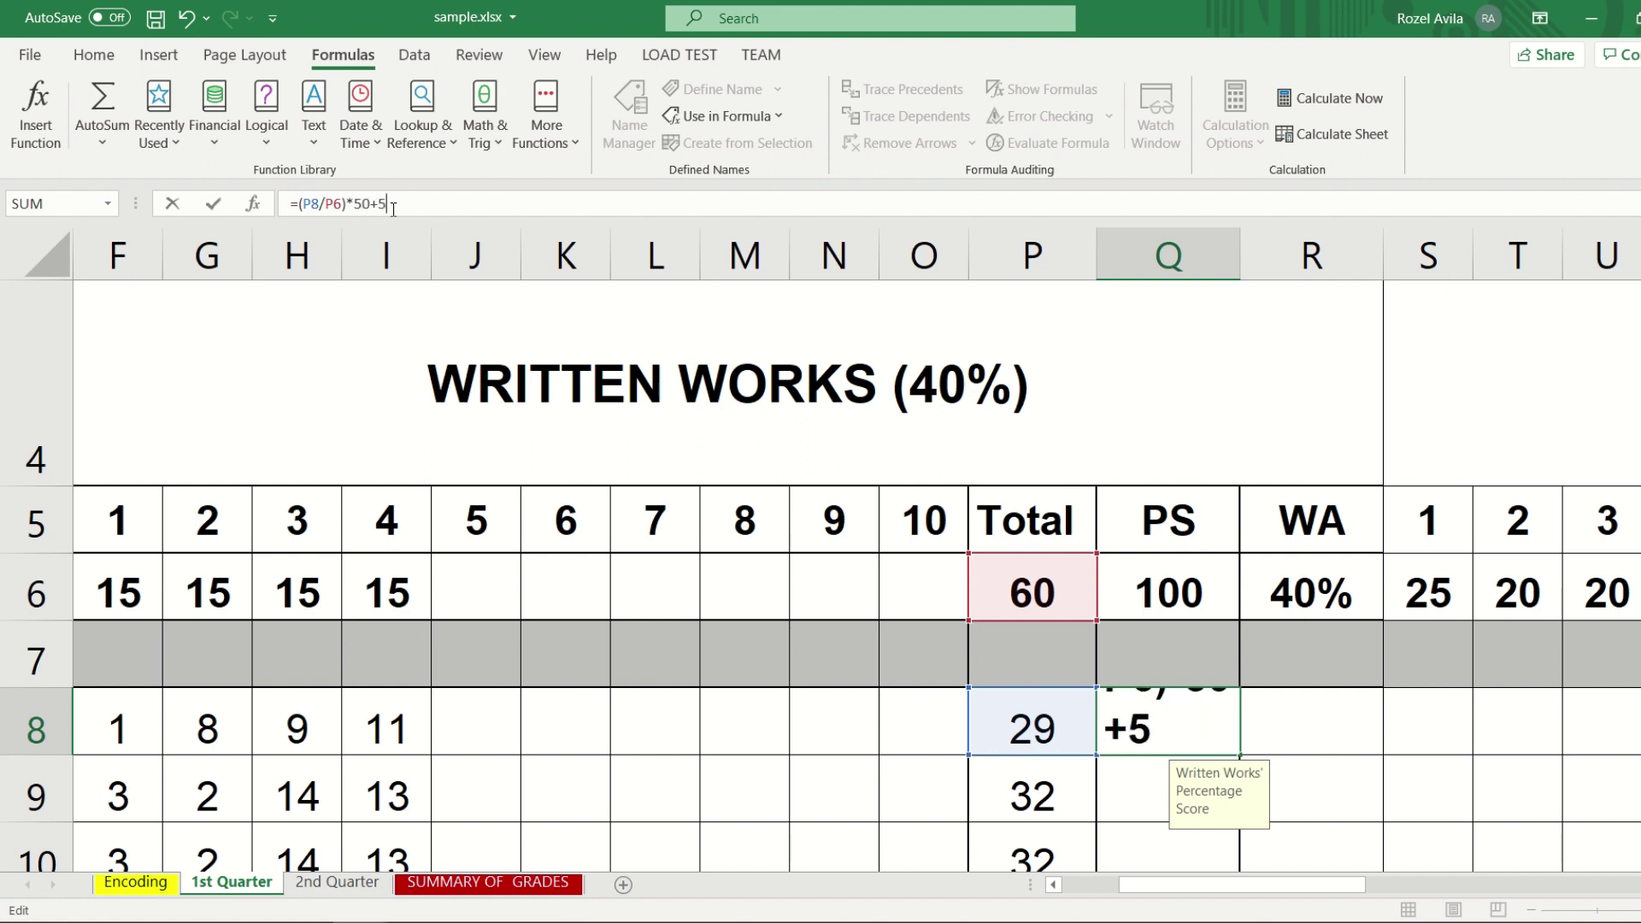
key("Return")
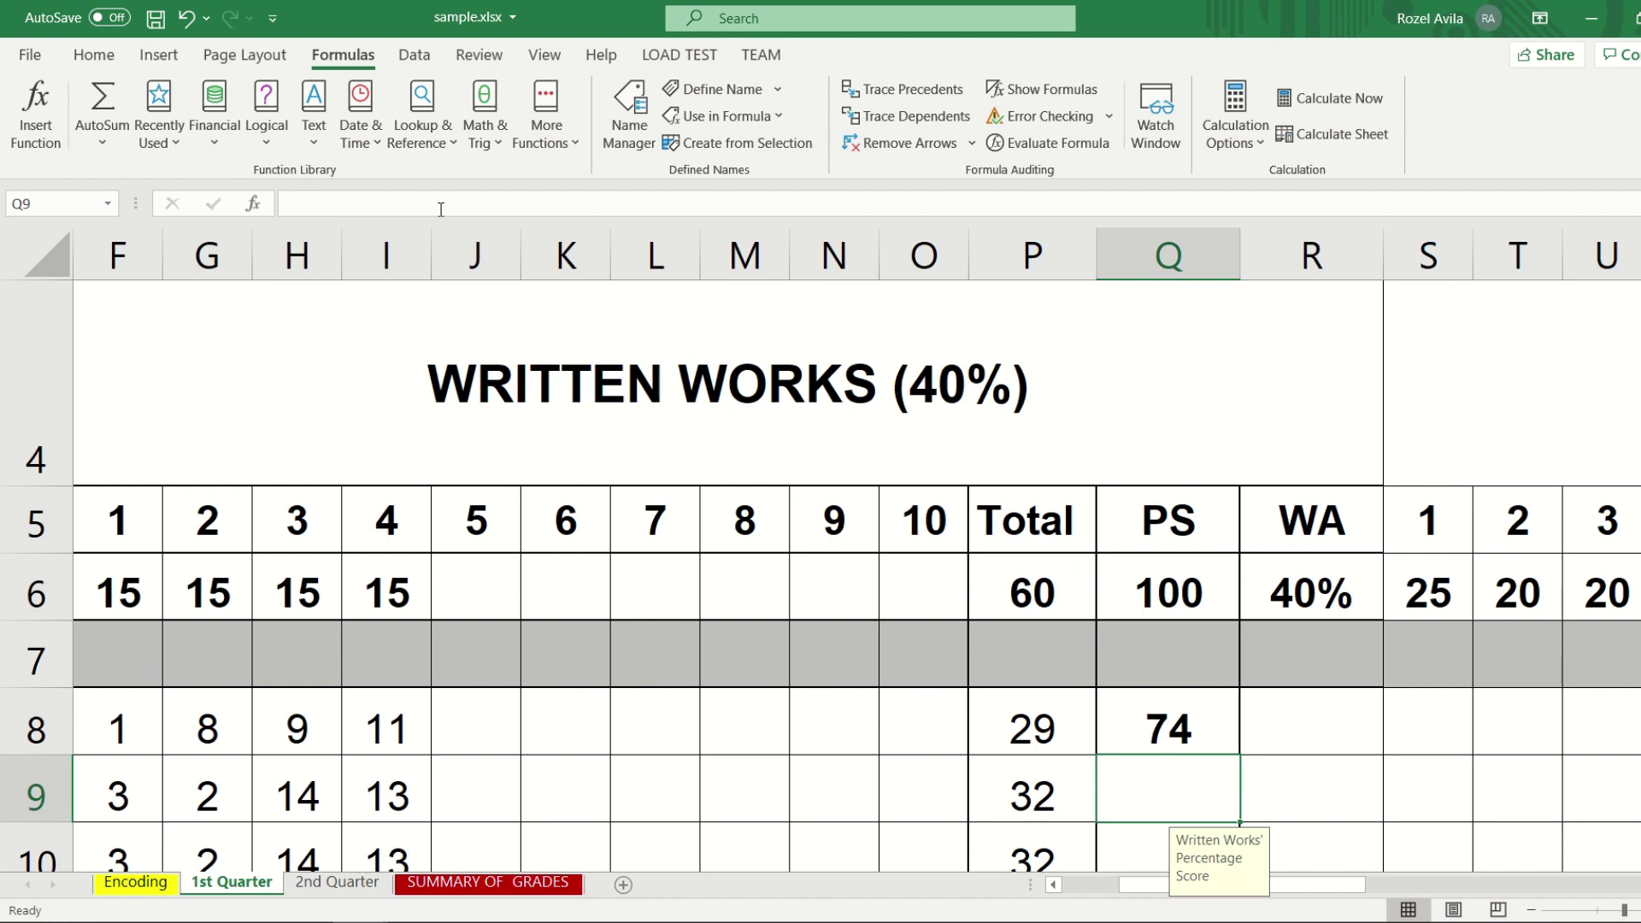
Try copying the percentage score formula from Q8 into Q9, inspect its references, and clear Q9.
scroll(1059, 718, "down", 1)
scroll(1097, 664, "up", 1)
left_click(1184, 735)
scroll(1333, 776, "down", 1)
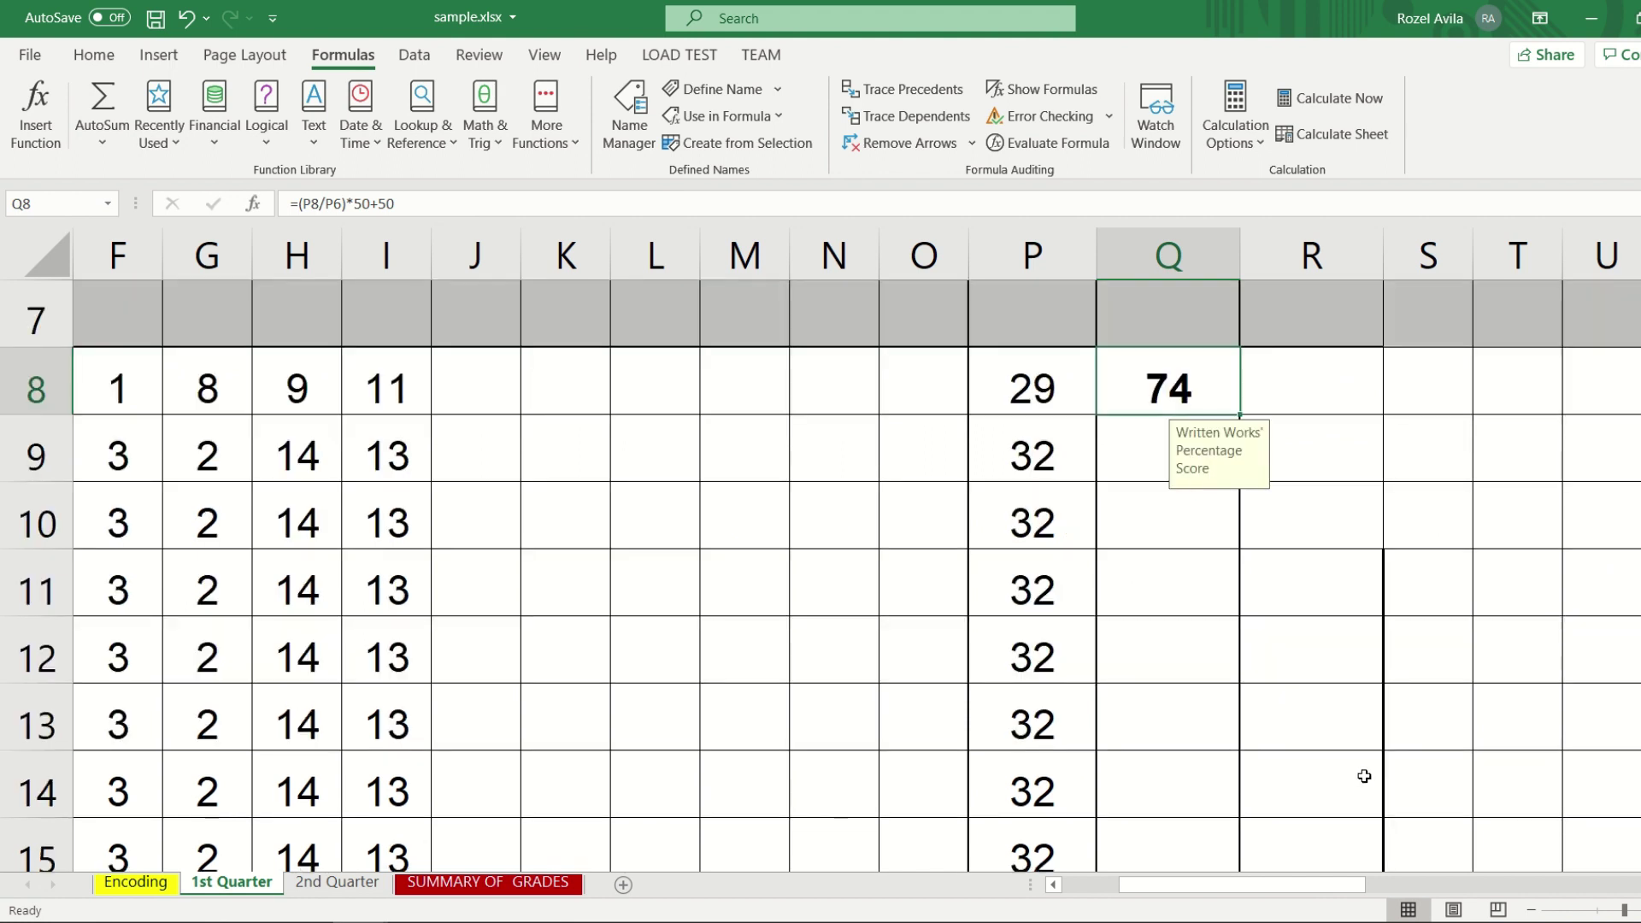
scroll(1422, 779, "up", 1)
left_click(1432, 783)
scroll(1227, 410, "down", 1)
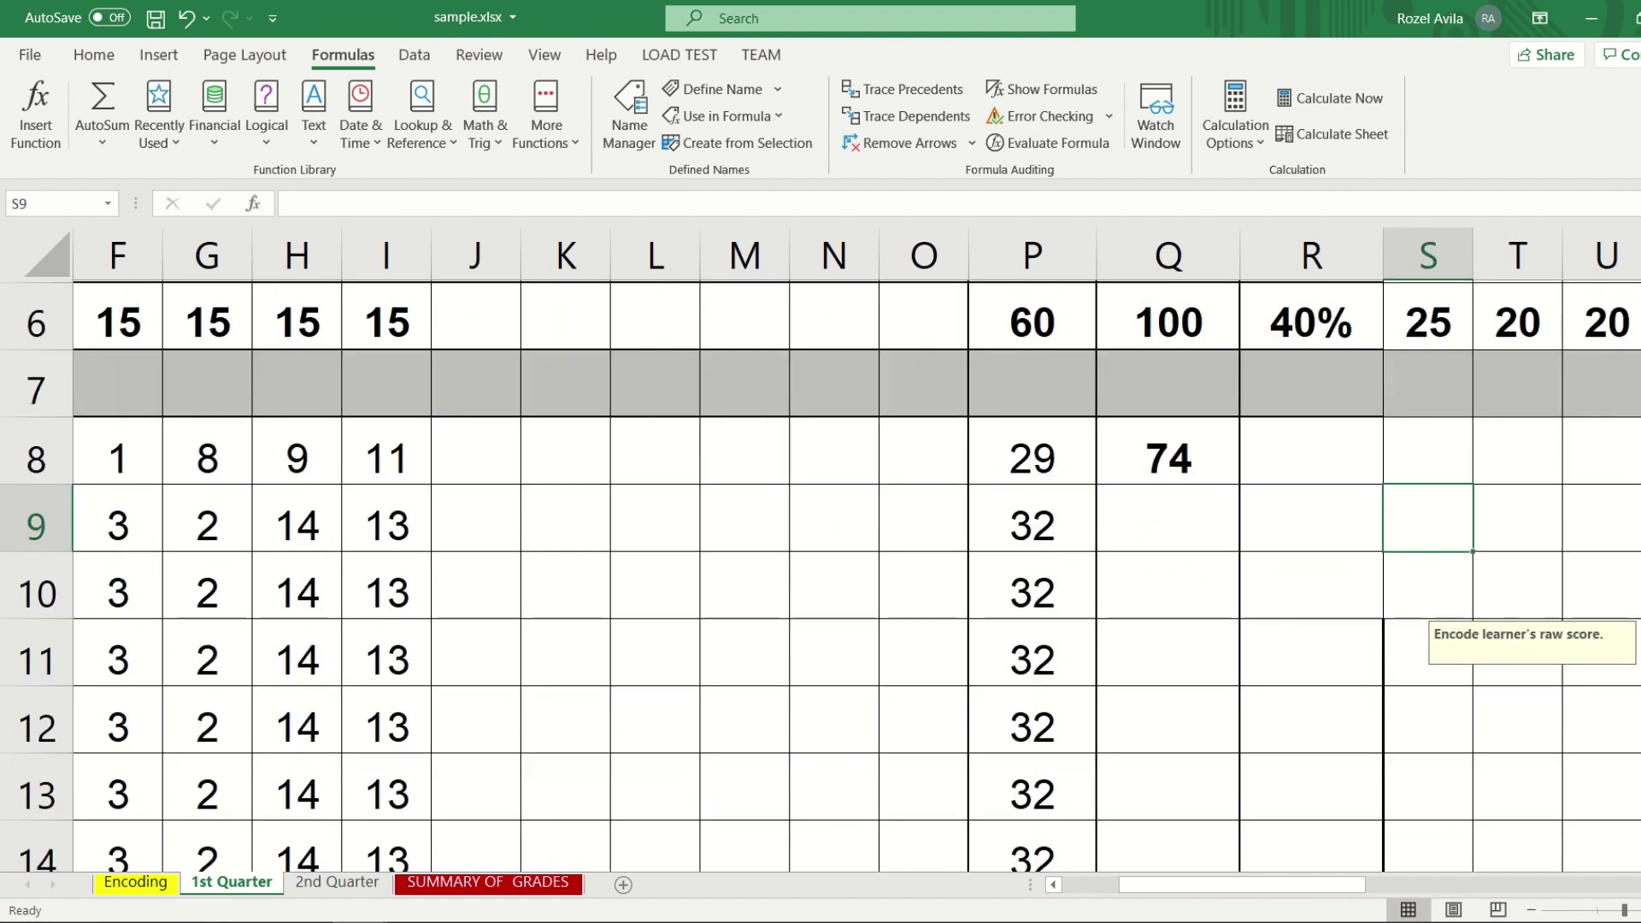
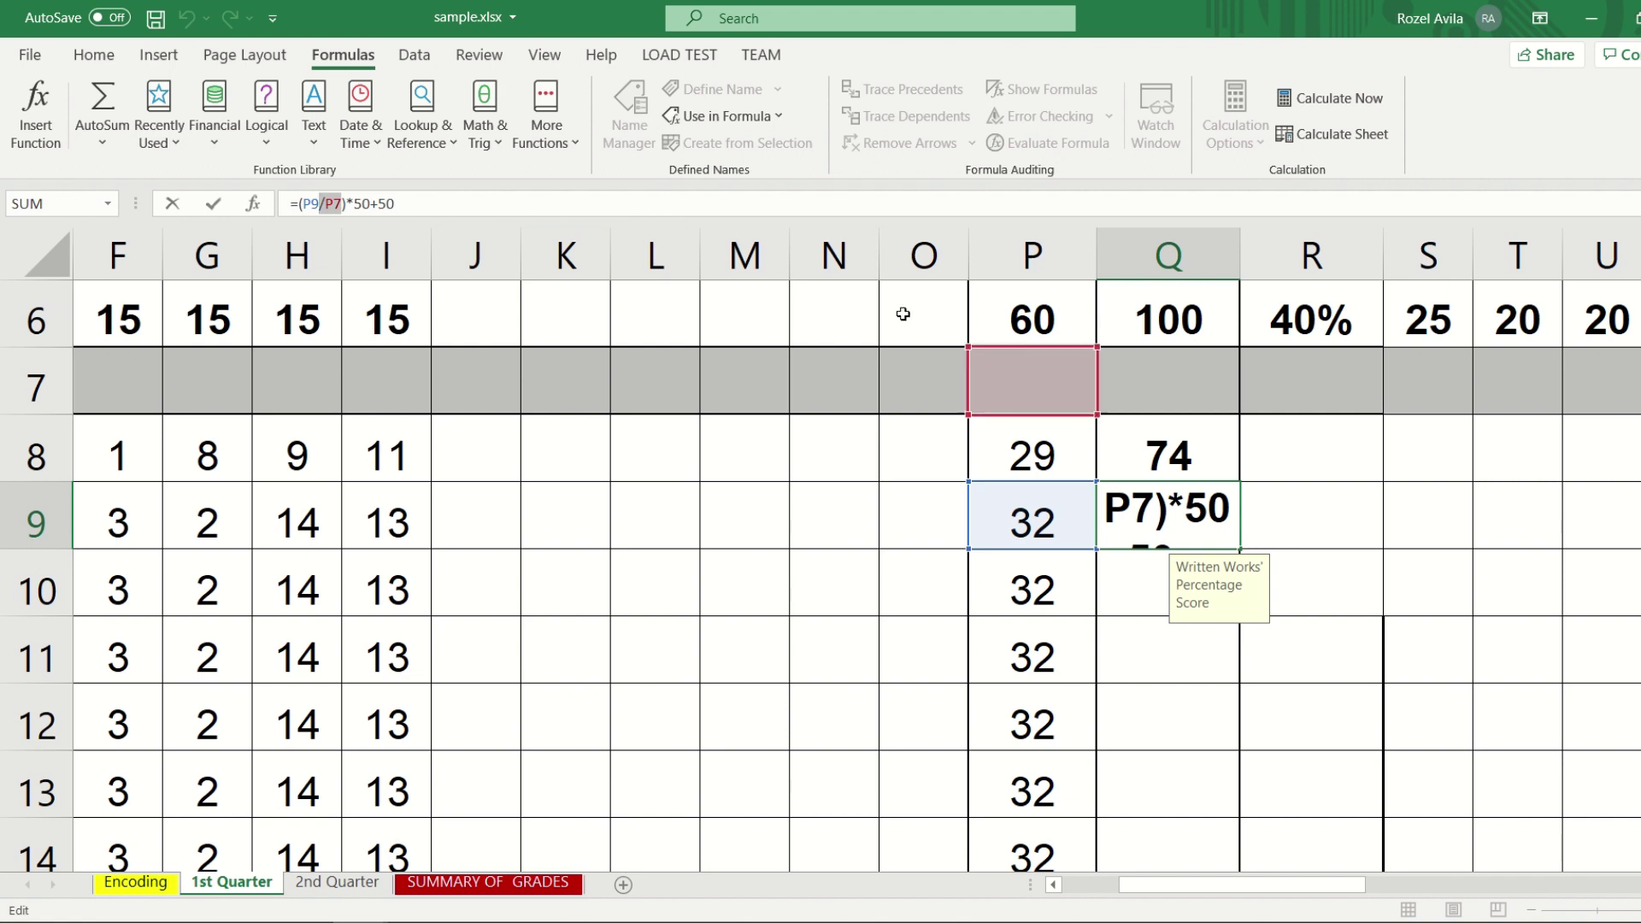
key("ctrl+Return")
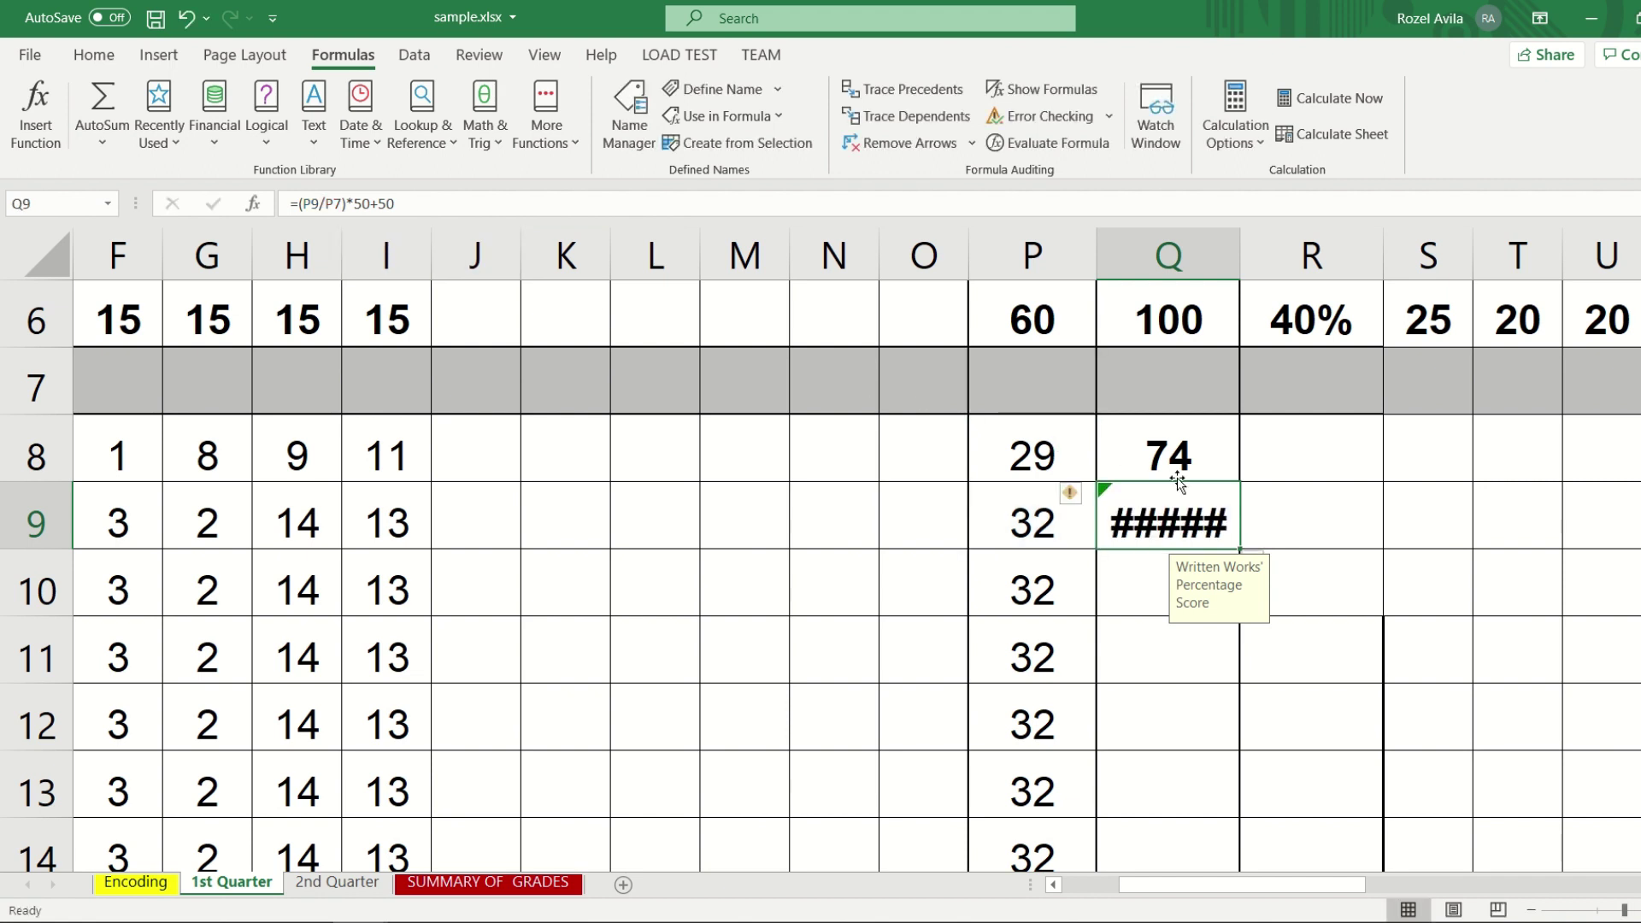
key("Delete")
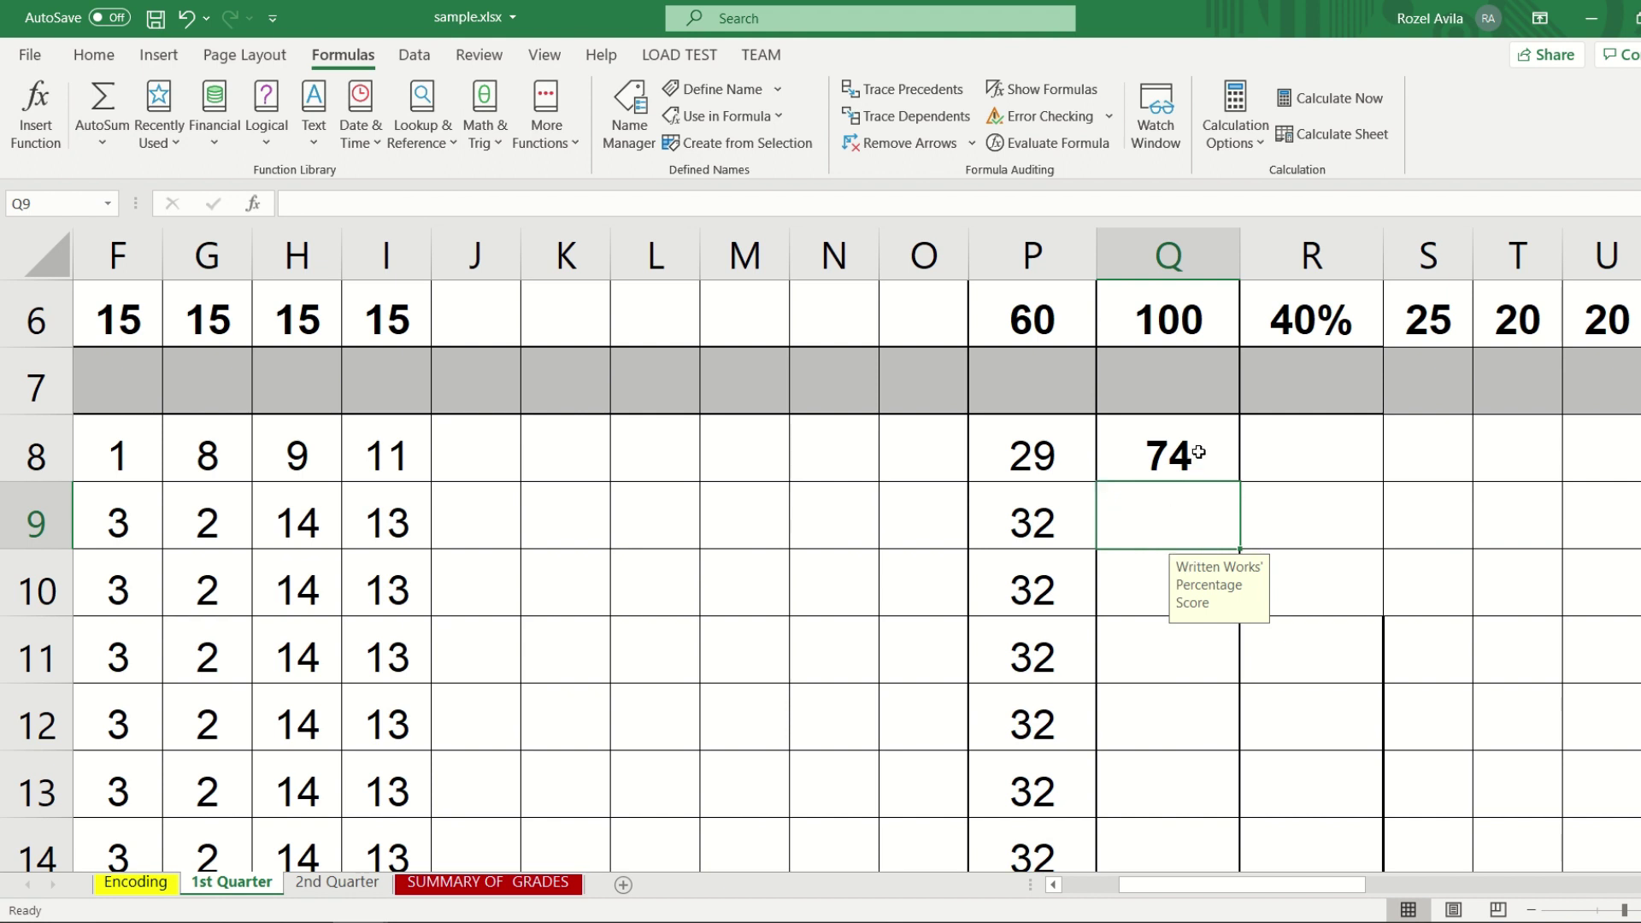
Make the highest possible score reference in Q8 absolute so the formula reads =(P8/$P$6)*50+50.
left_click(1198, 452)
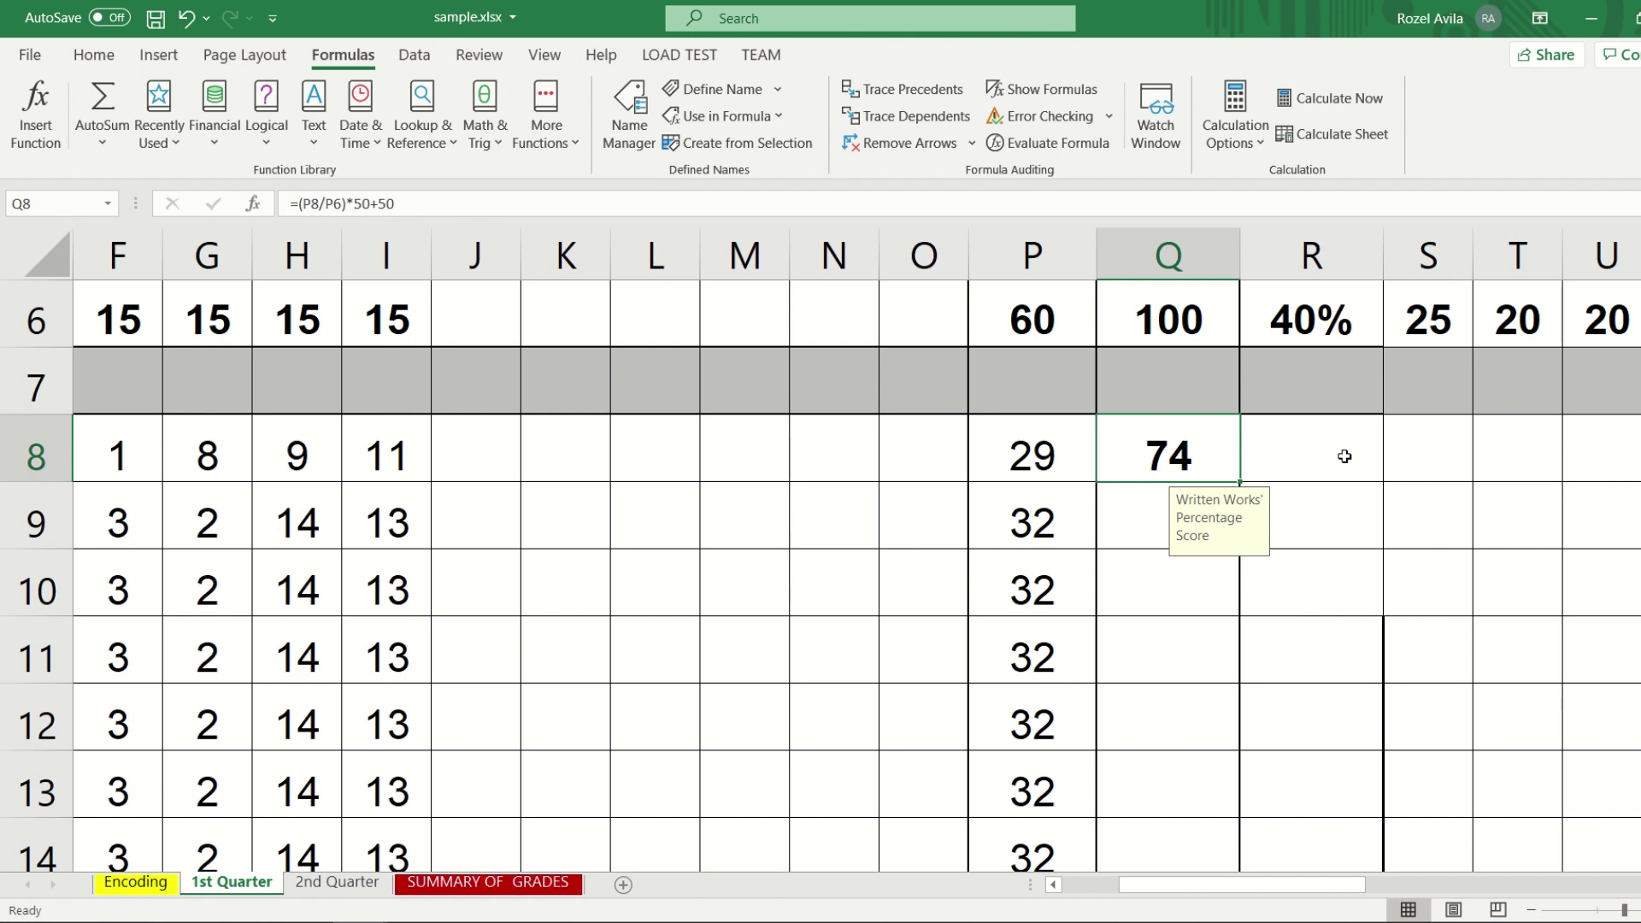
double_click(1186, 445)
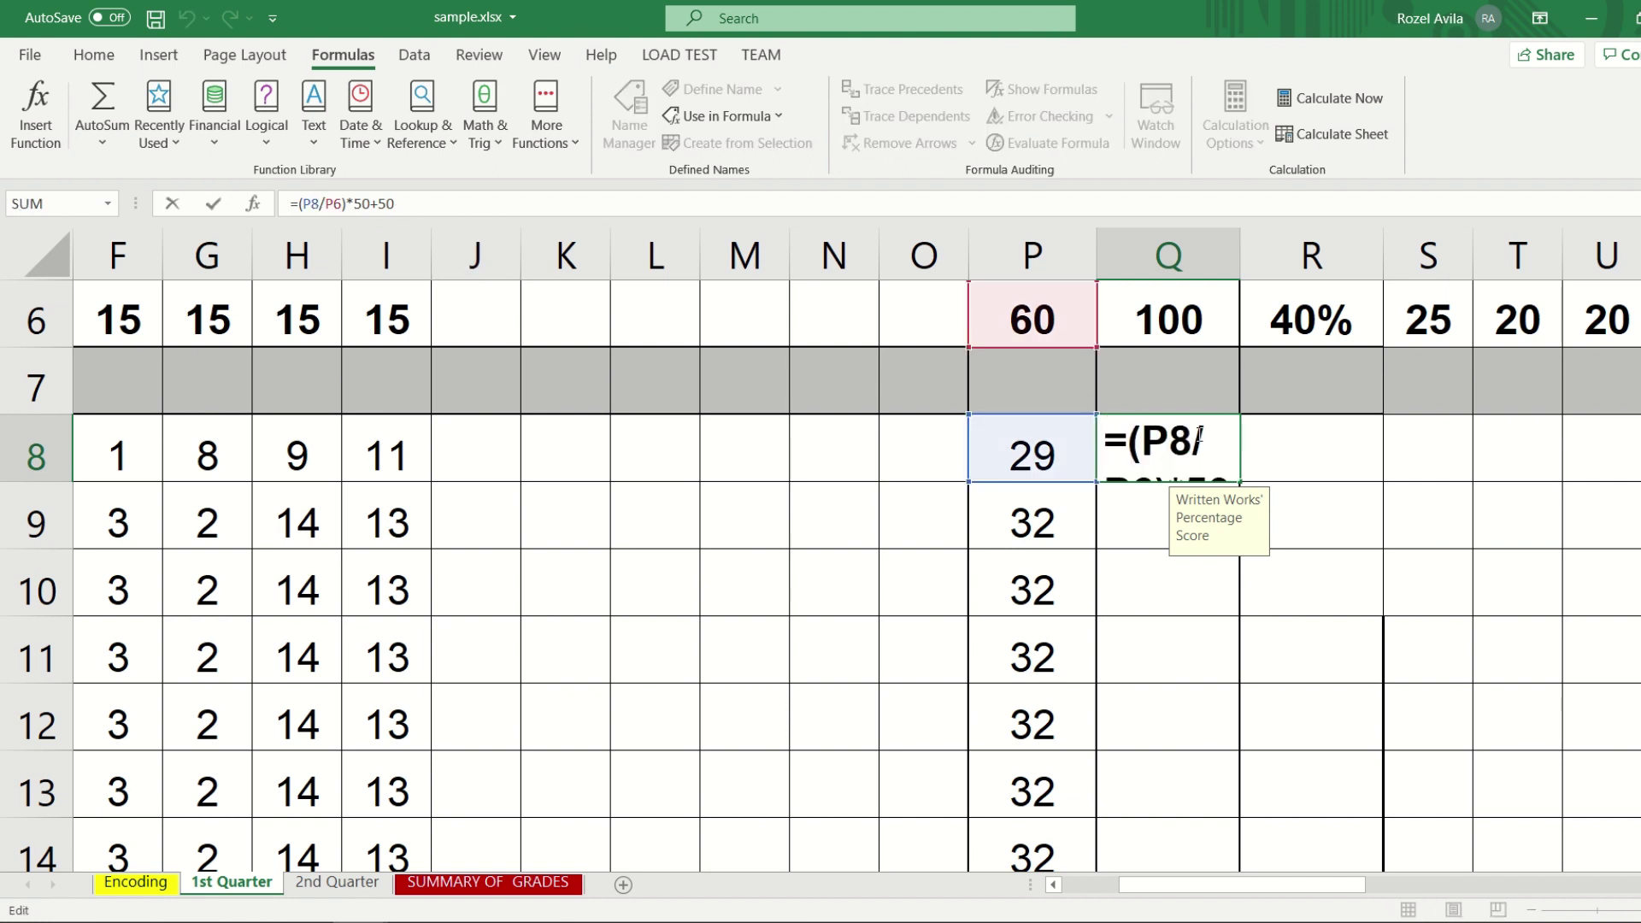
key("Right")
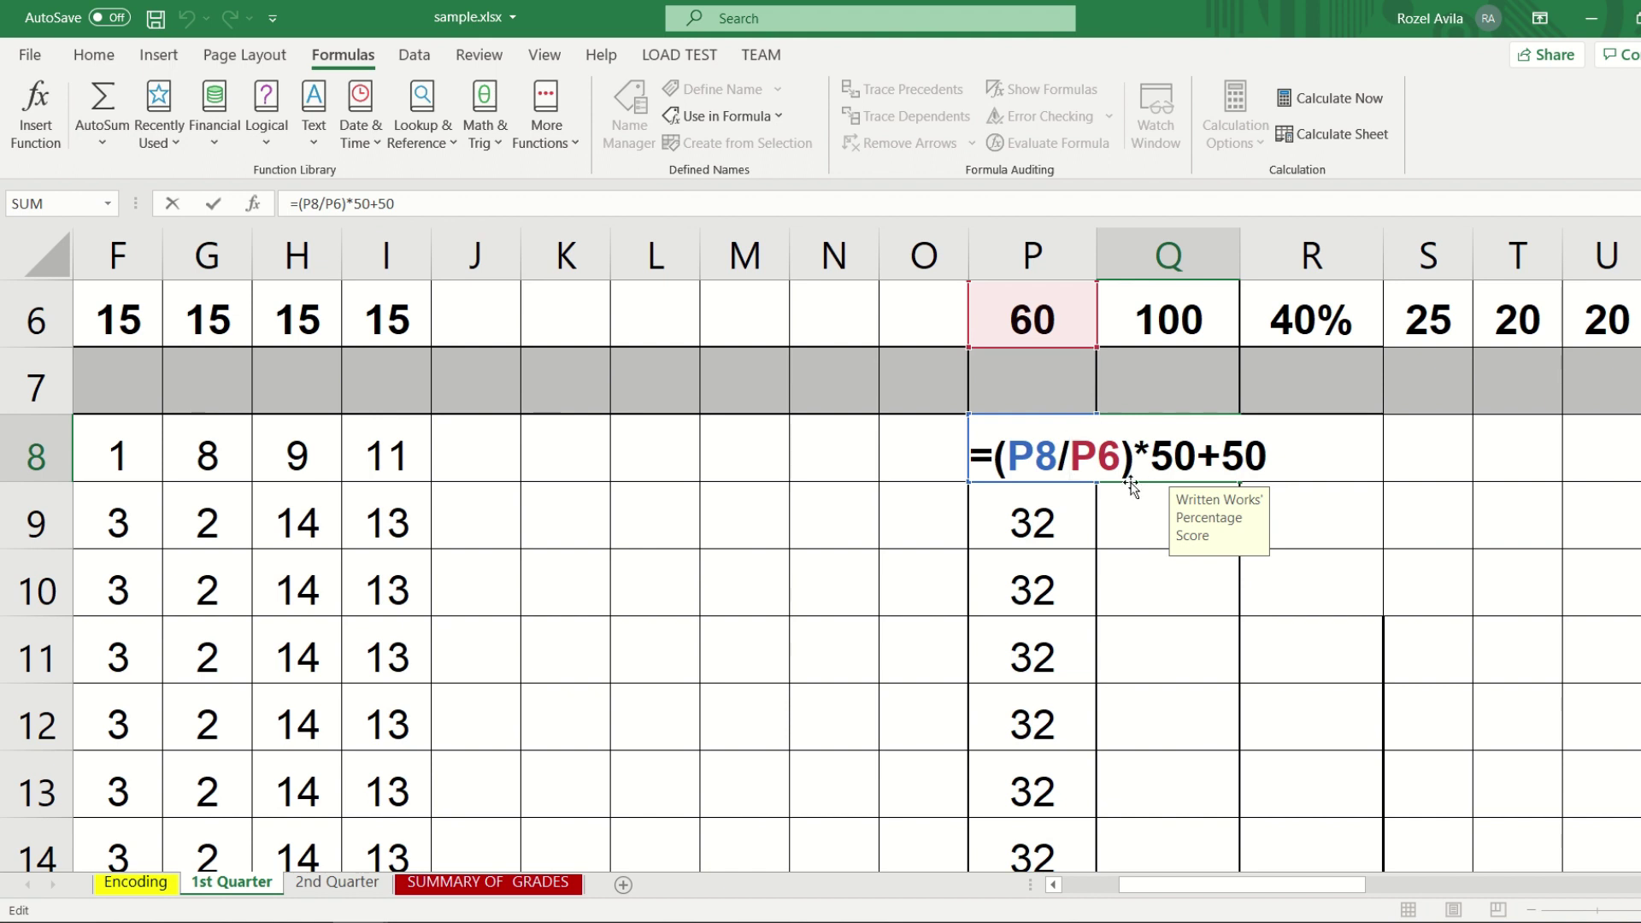
type("$")
key("Right")
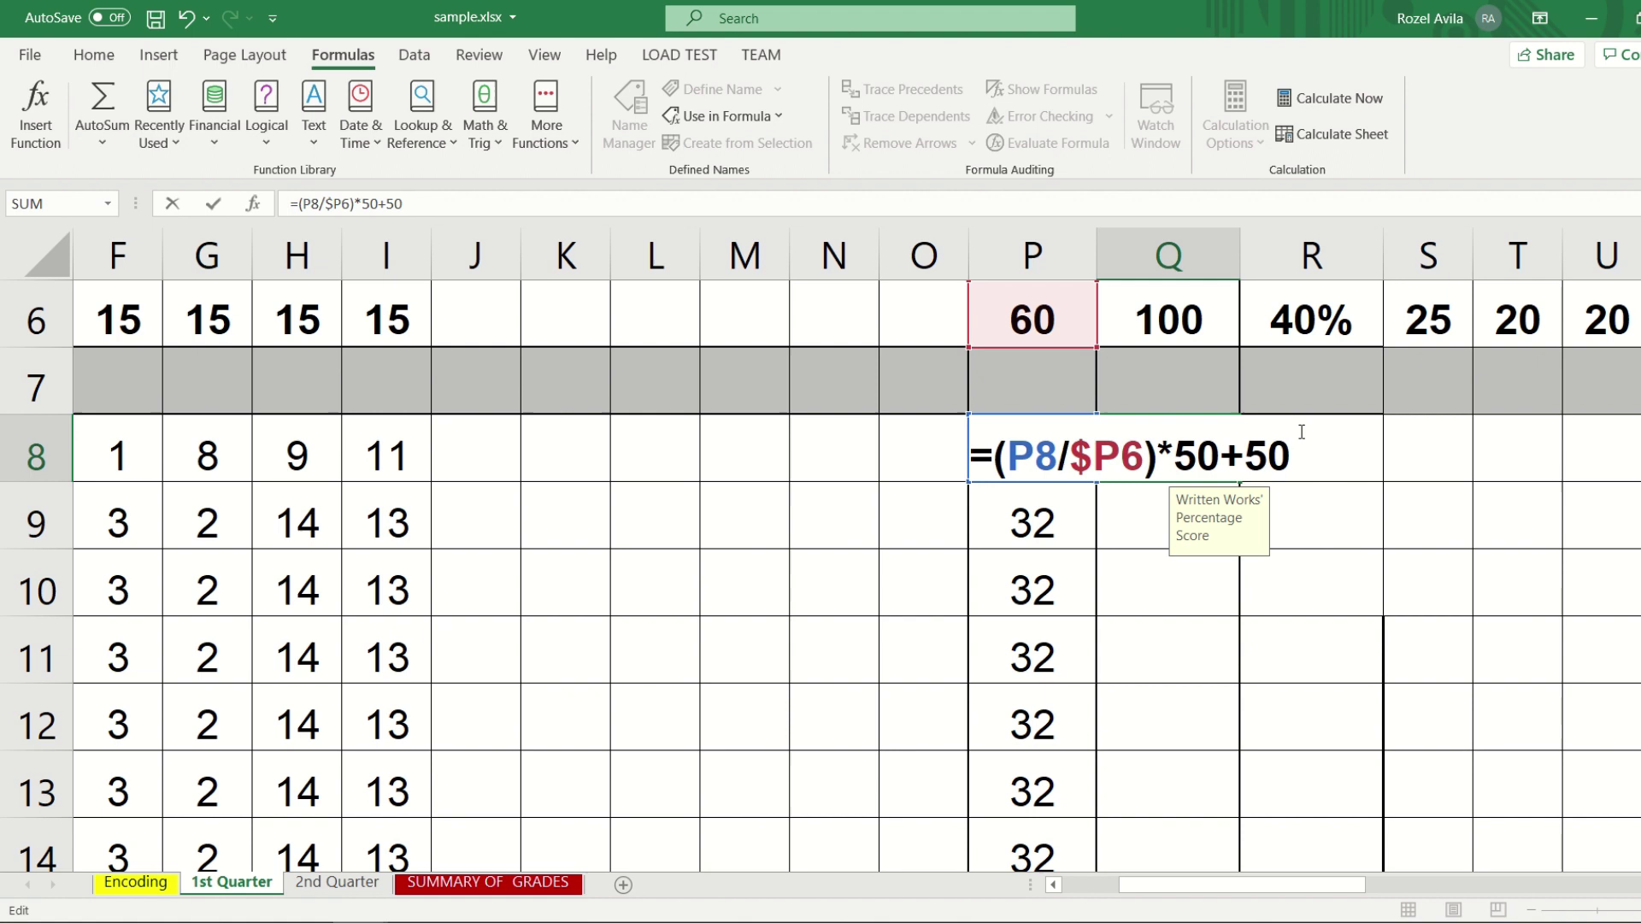
type("$")
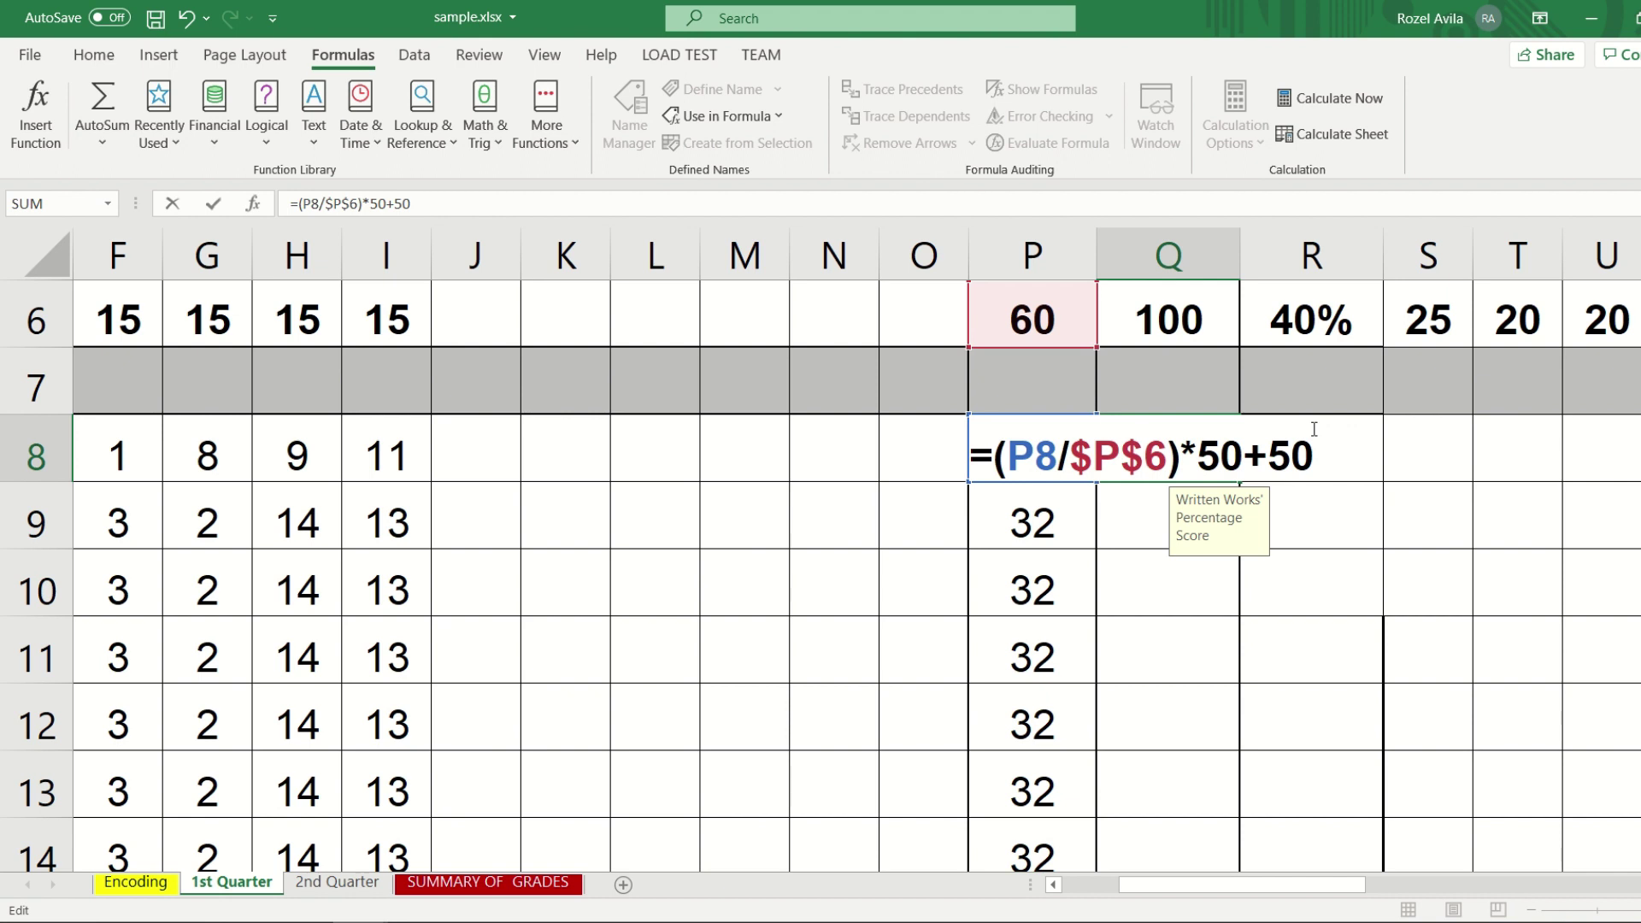
key("Return")
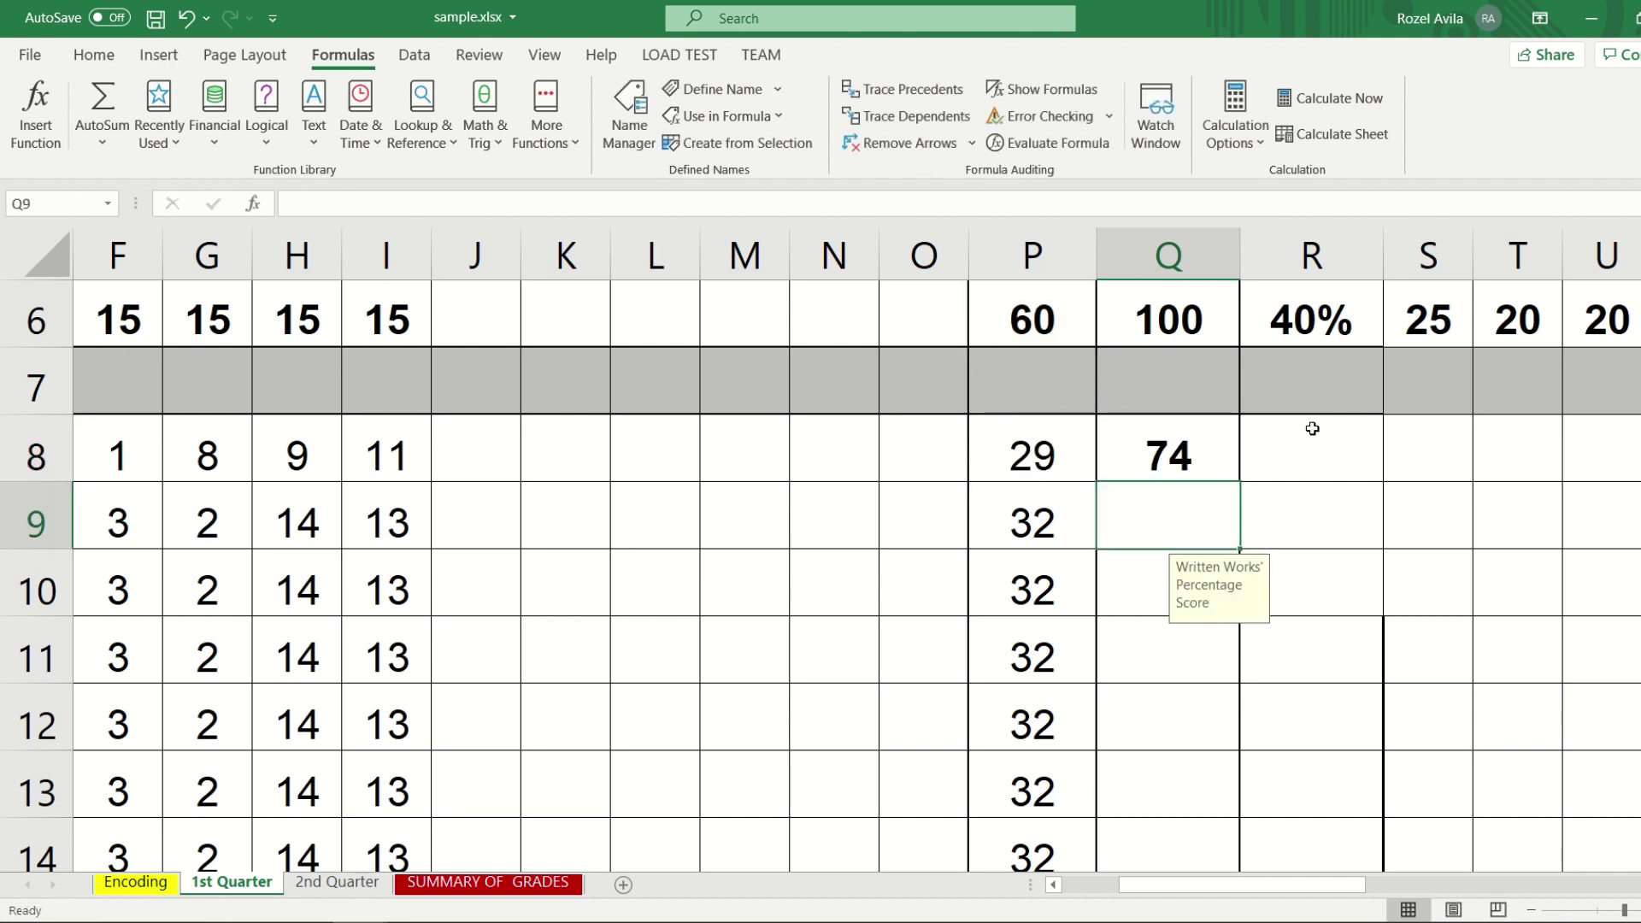
Fill the percentage score formula from Q8 down the PS column through row 20.
left_click(1194, 458)
scroll(1188, 444, "down", 1)
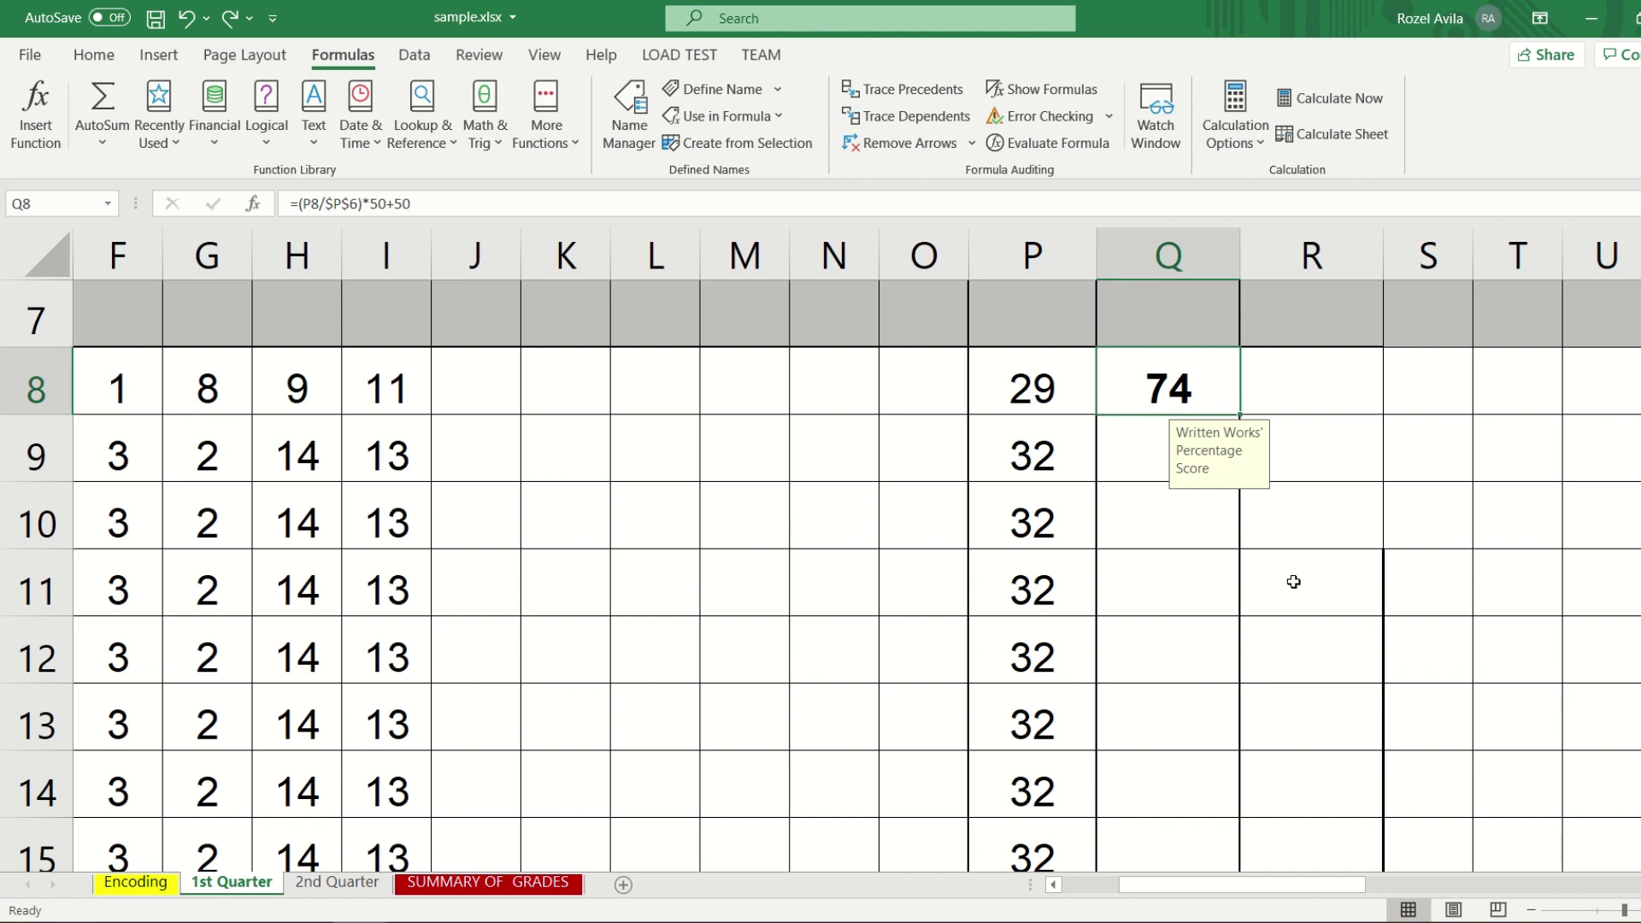
scroll(1213, 496, "down", 1)
left_click_drag(1164, 406, 1126, 833)
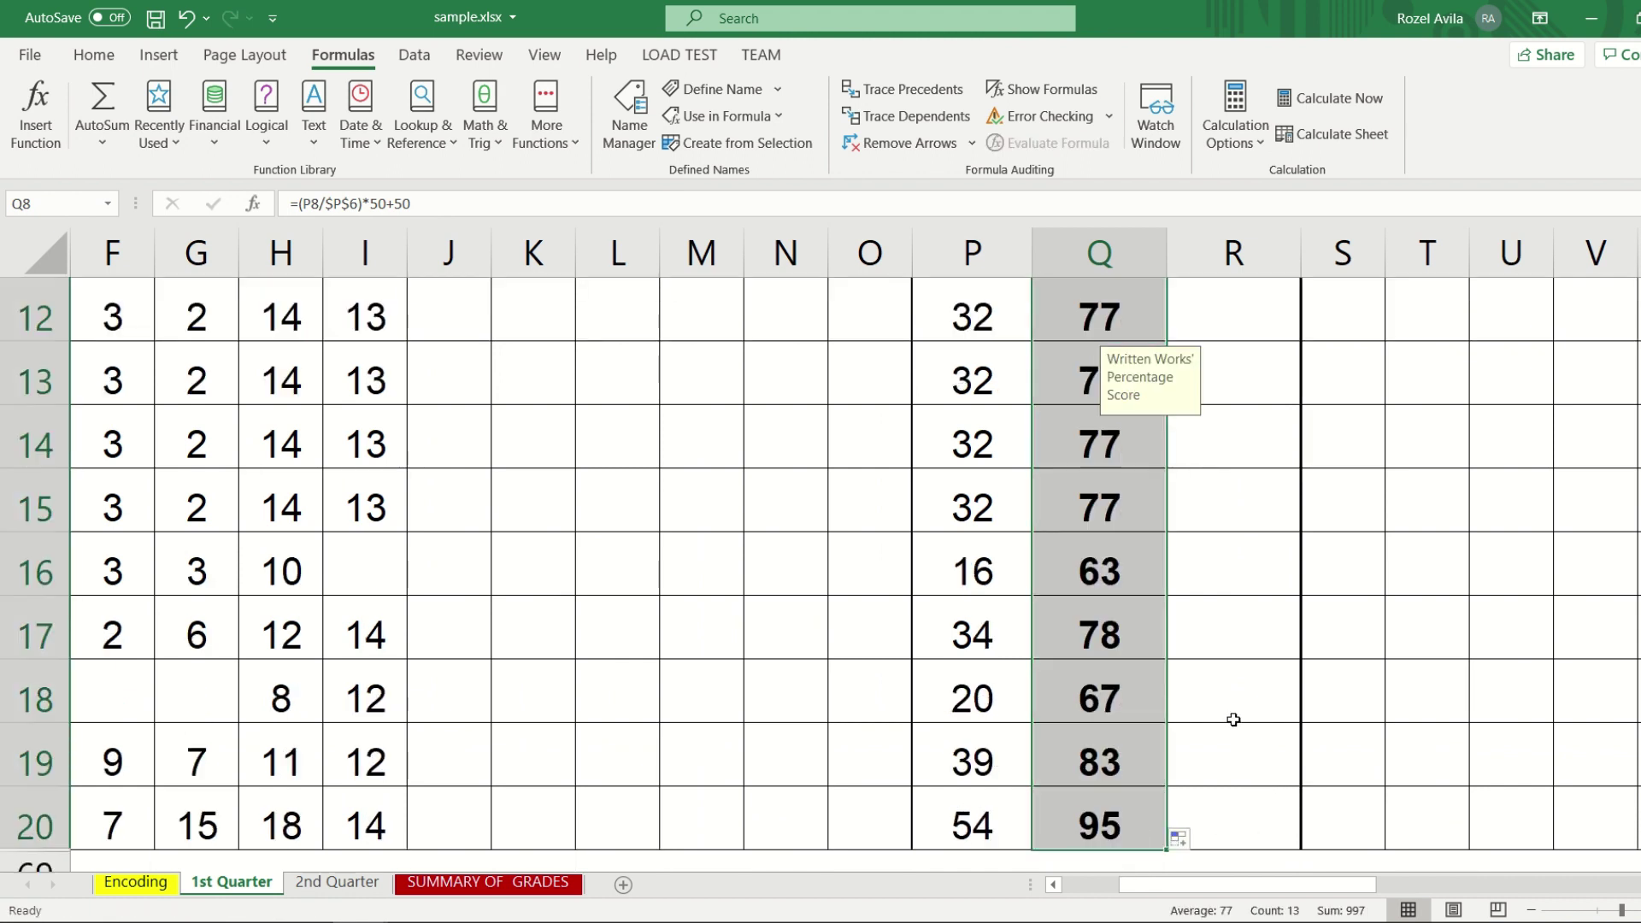
Compute the first learner's written works weighted score in R8 with the formula =Q8*40%.
scroll(1235, 722, "up", 4)
scroll(1256, 748, "down", 3)
scroll(1271, 695, "up", 2)
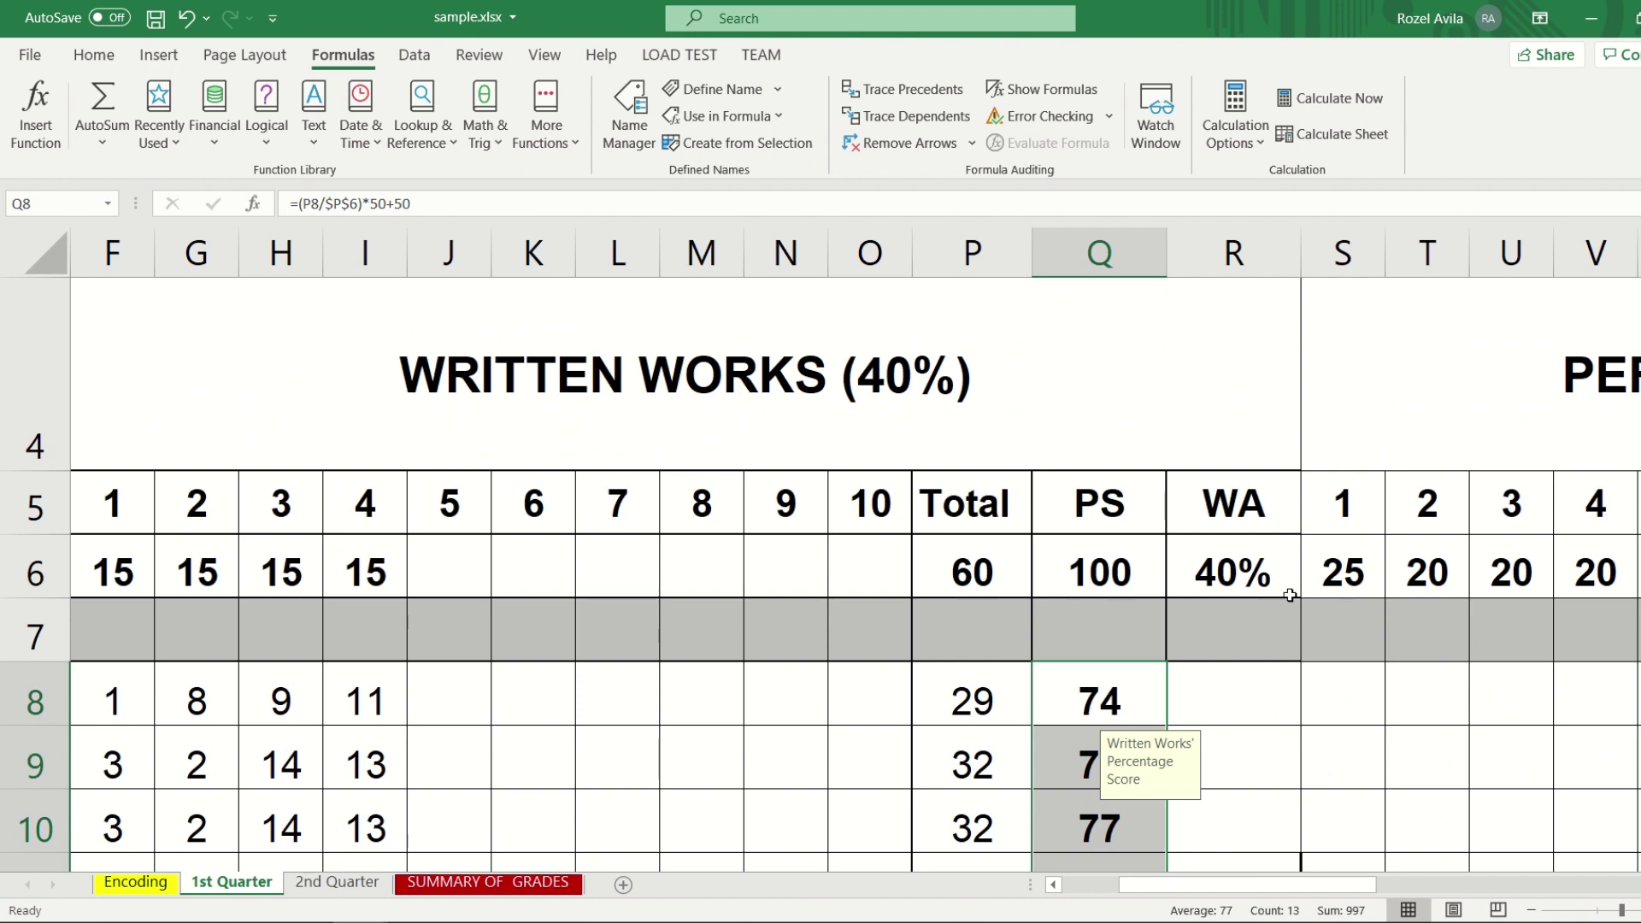
left_click(1254, 570)
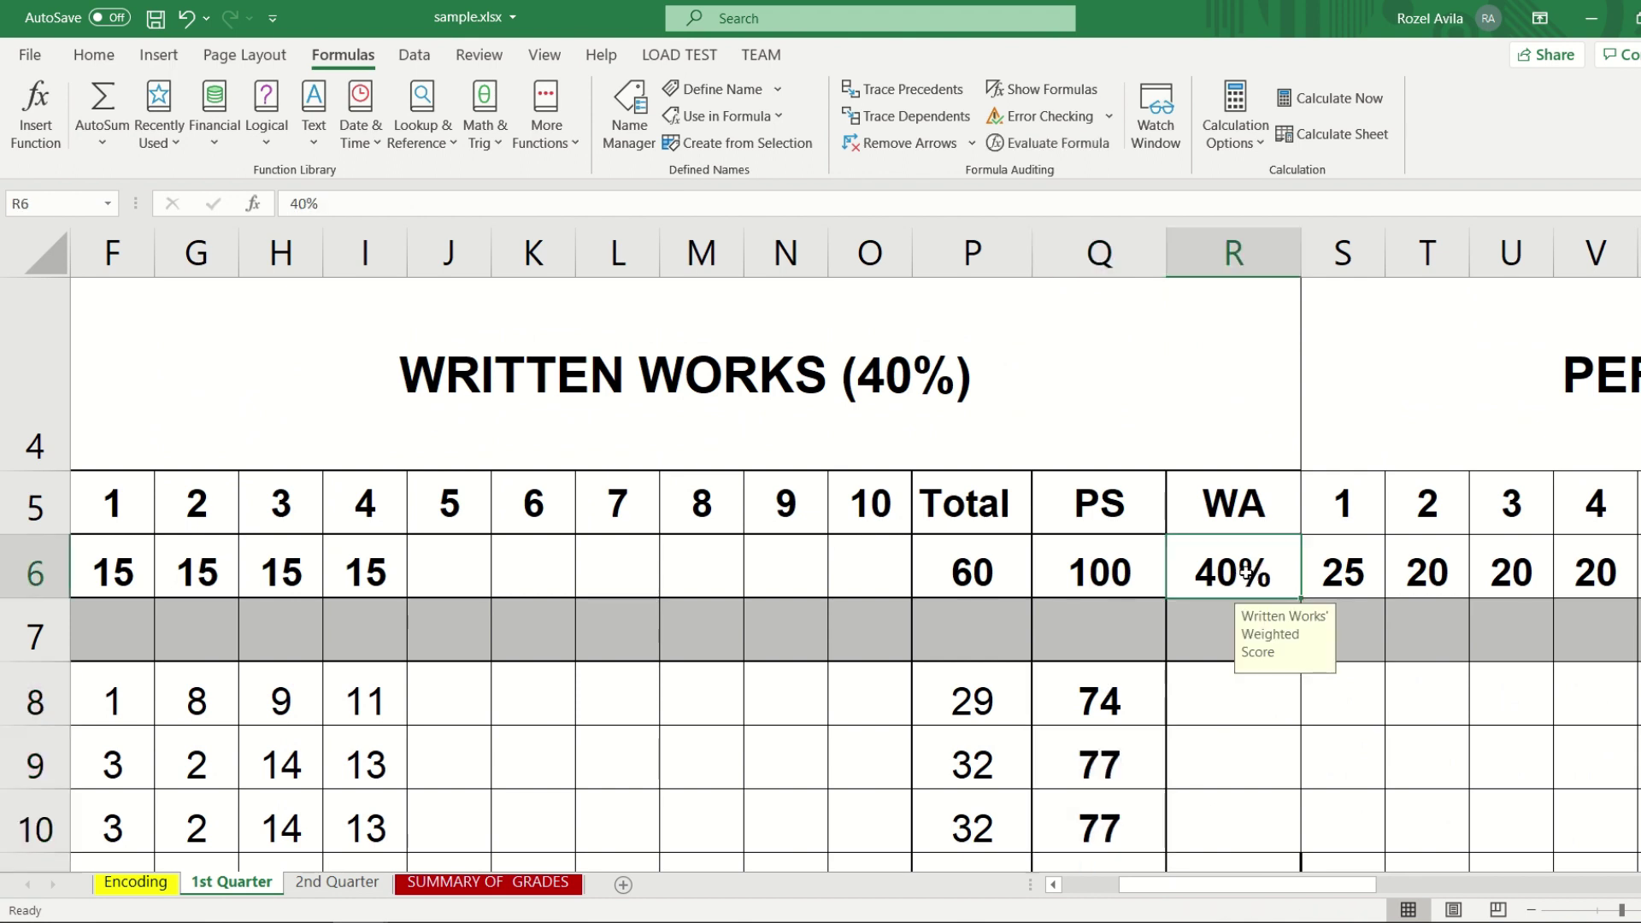
left_click(1122, 707)
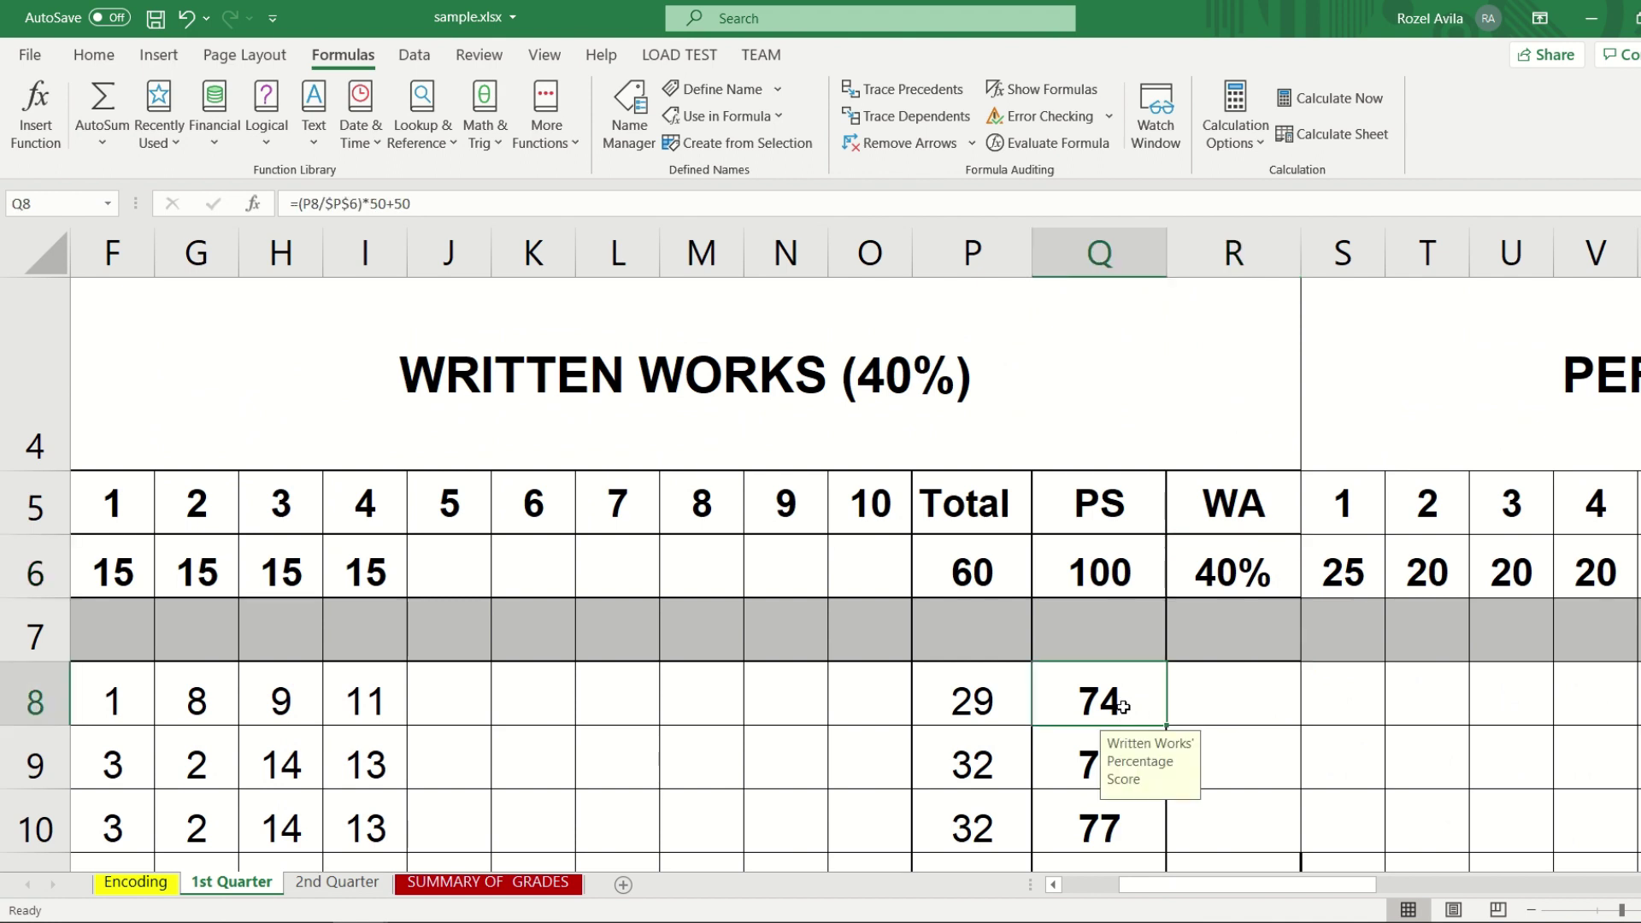
left_click(1223, 702)
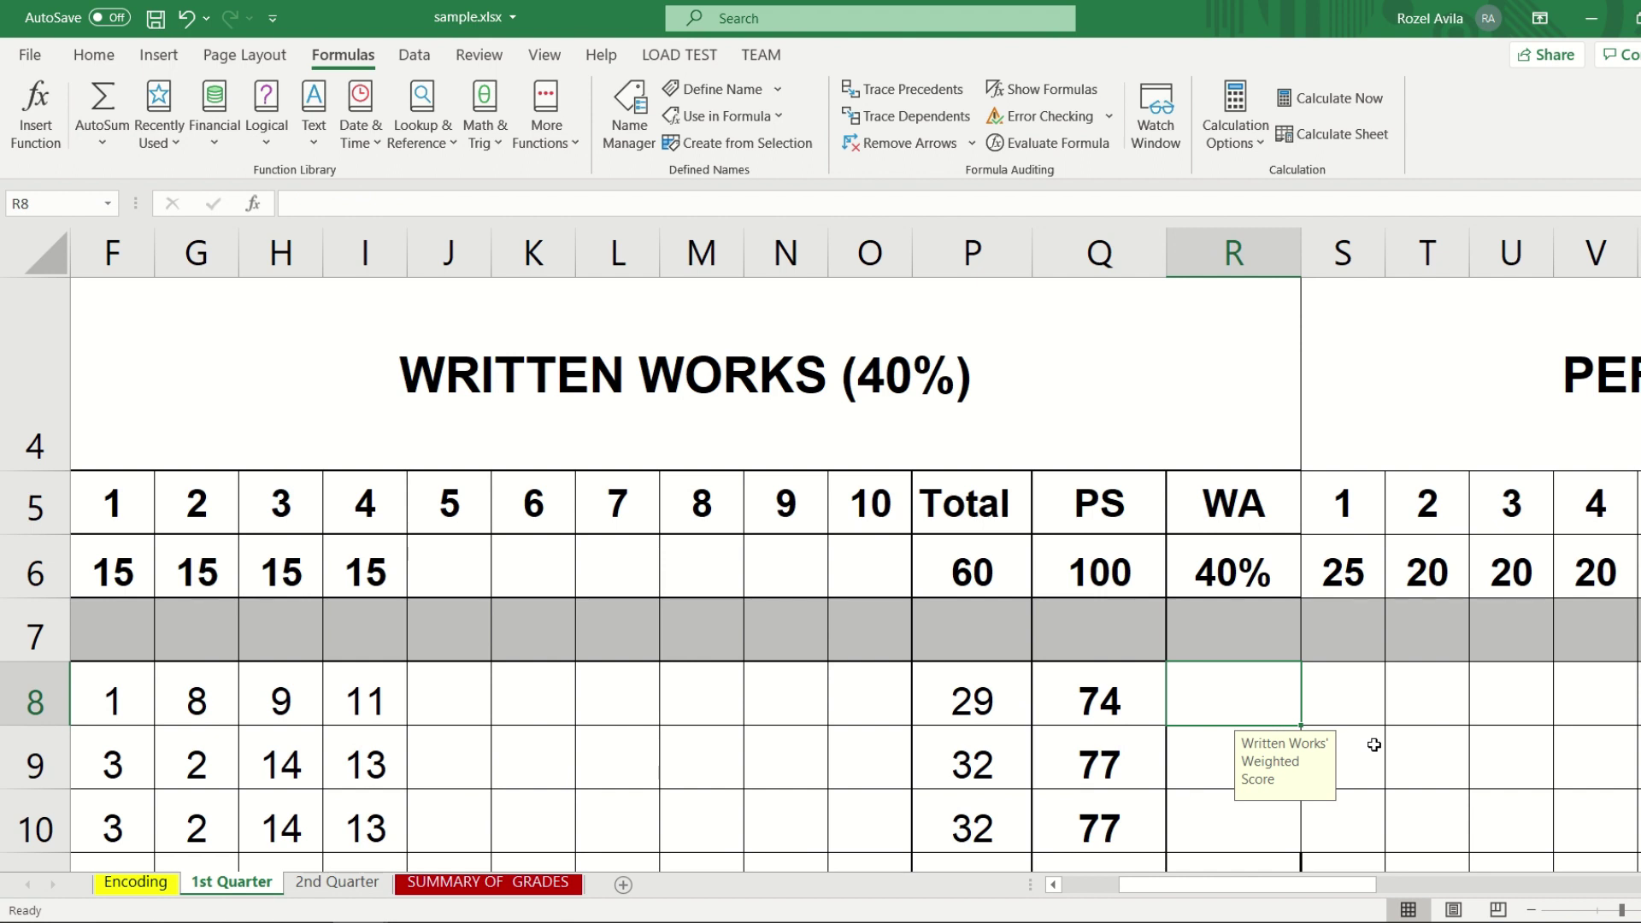
type("=")
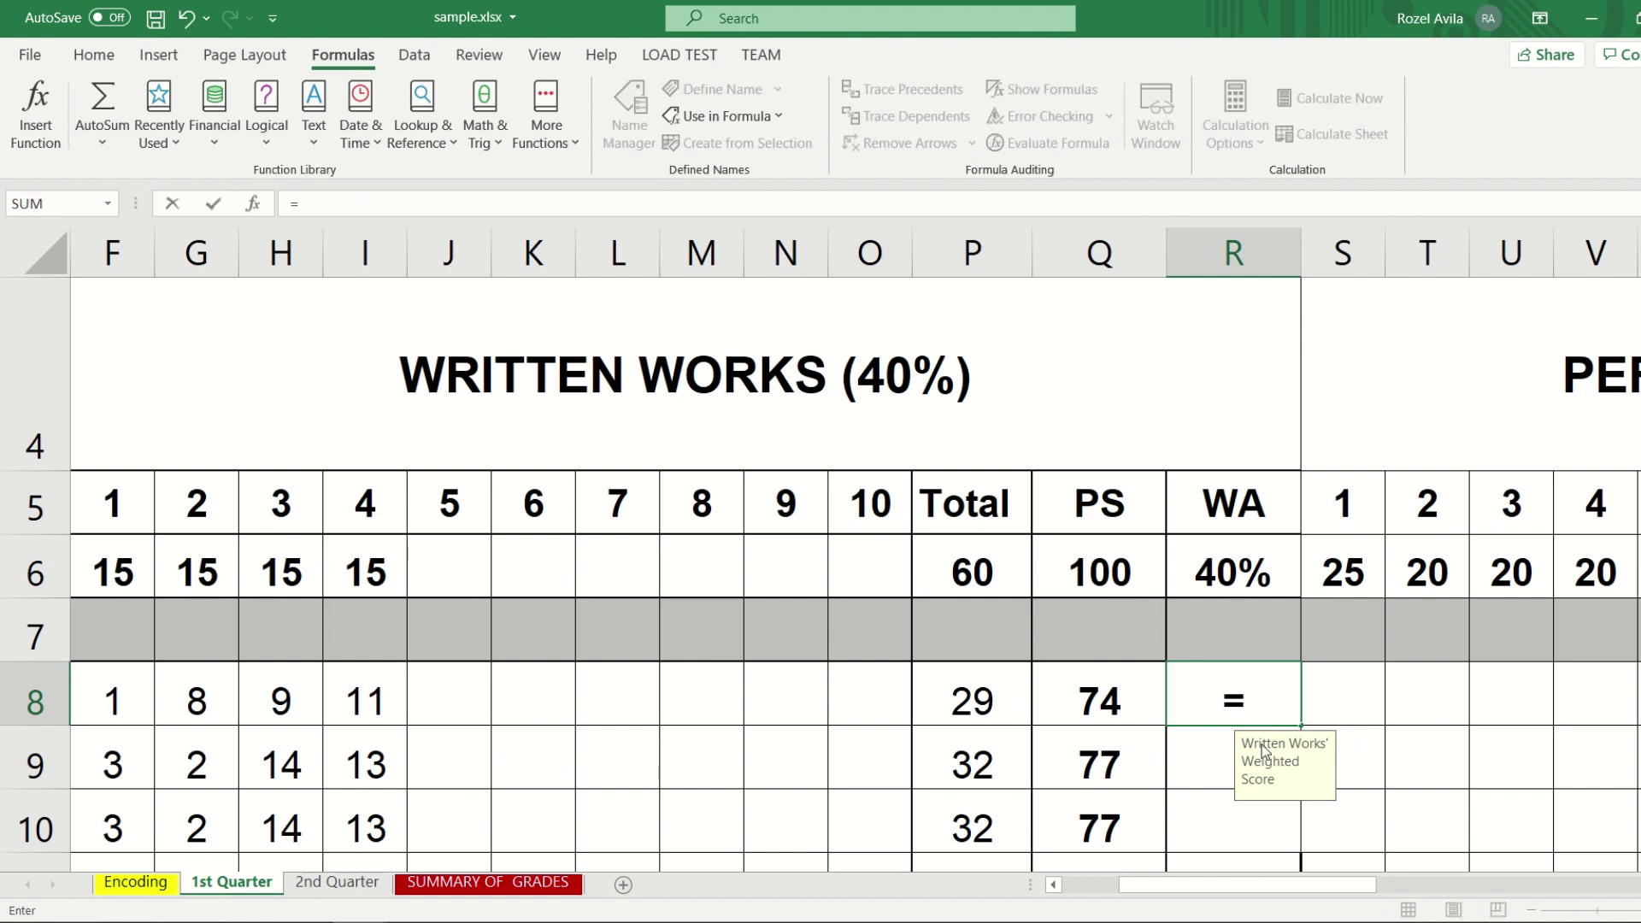
left_click(1090, 696)
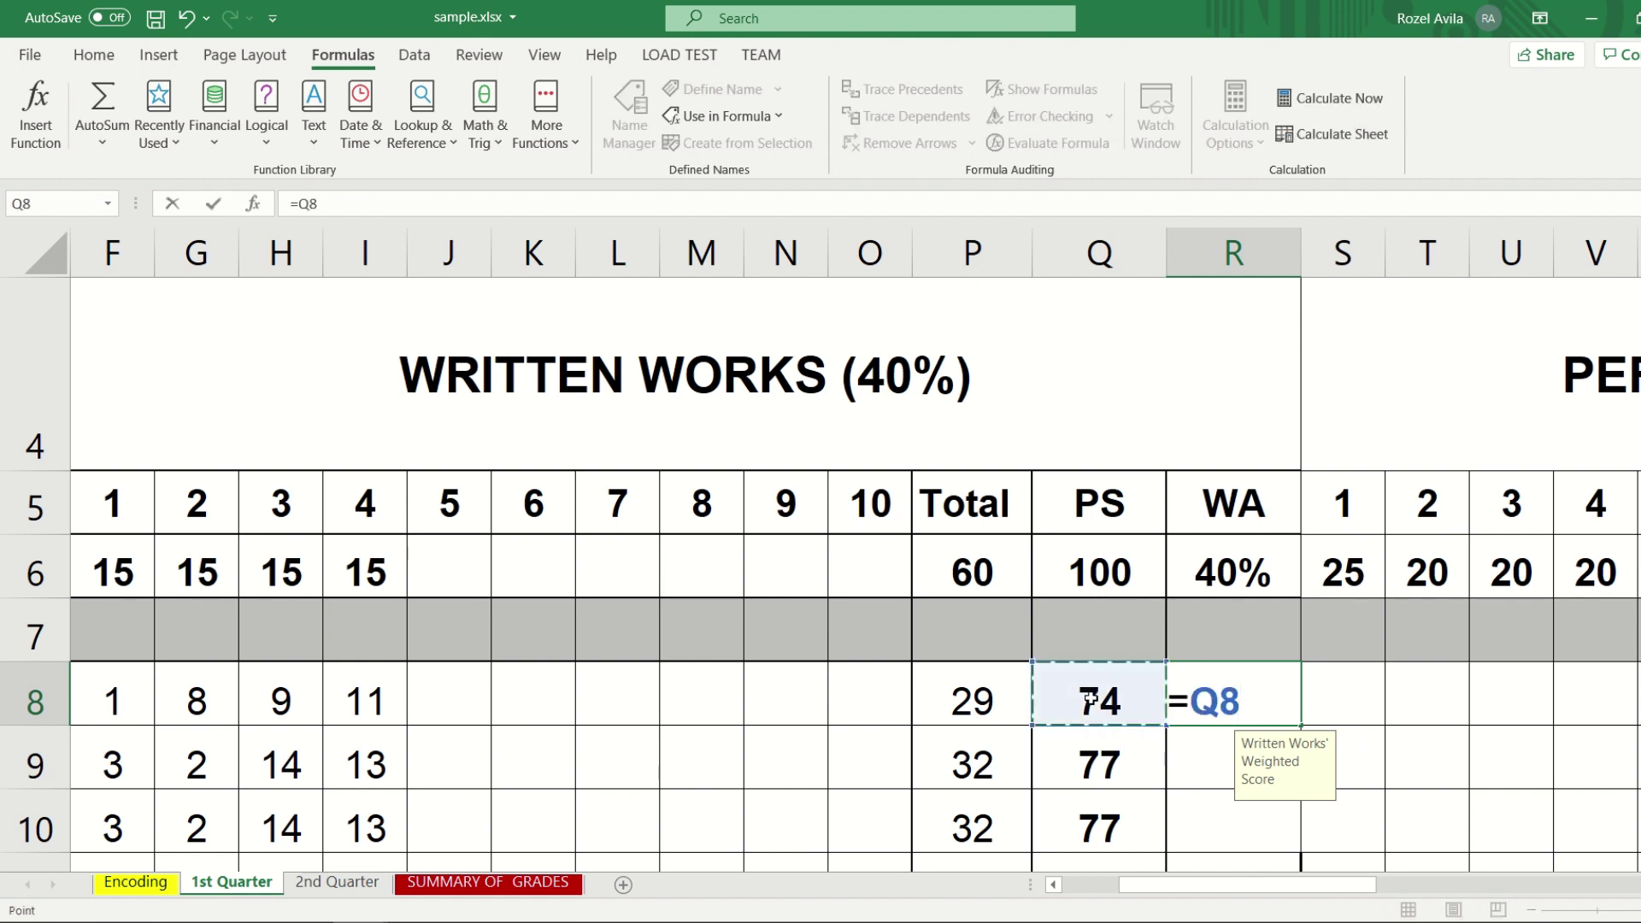
type("*4")
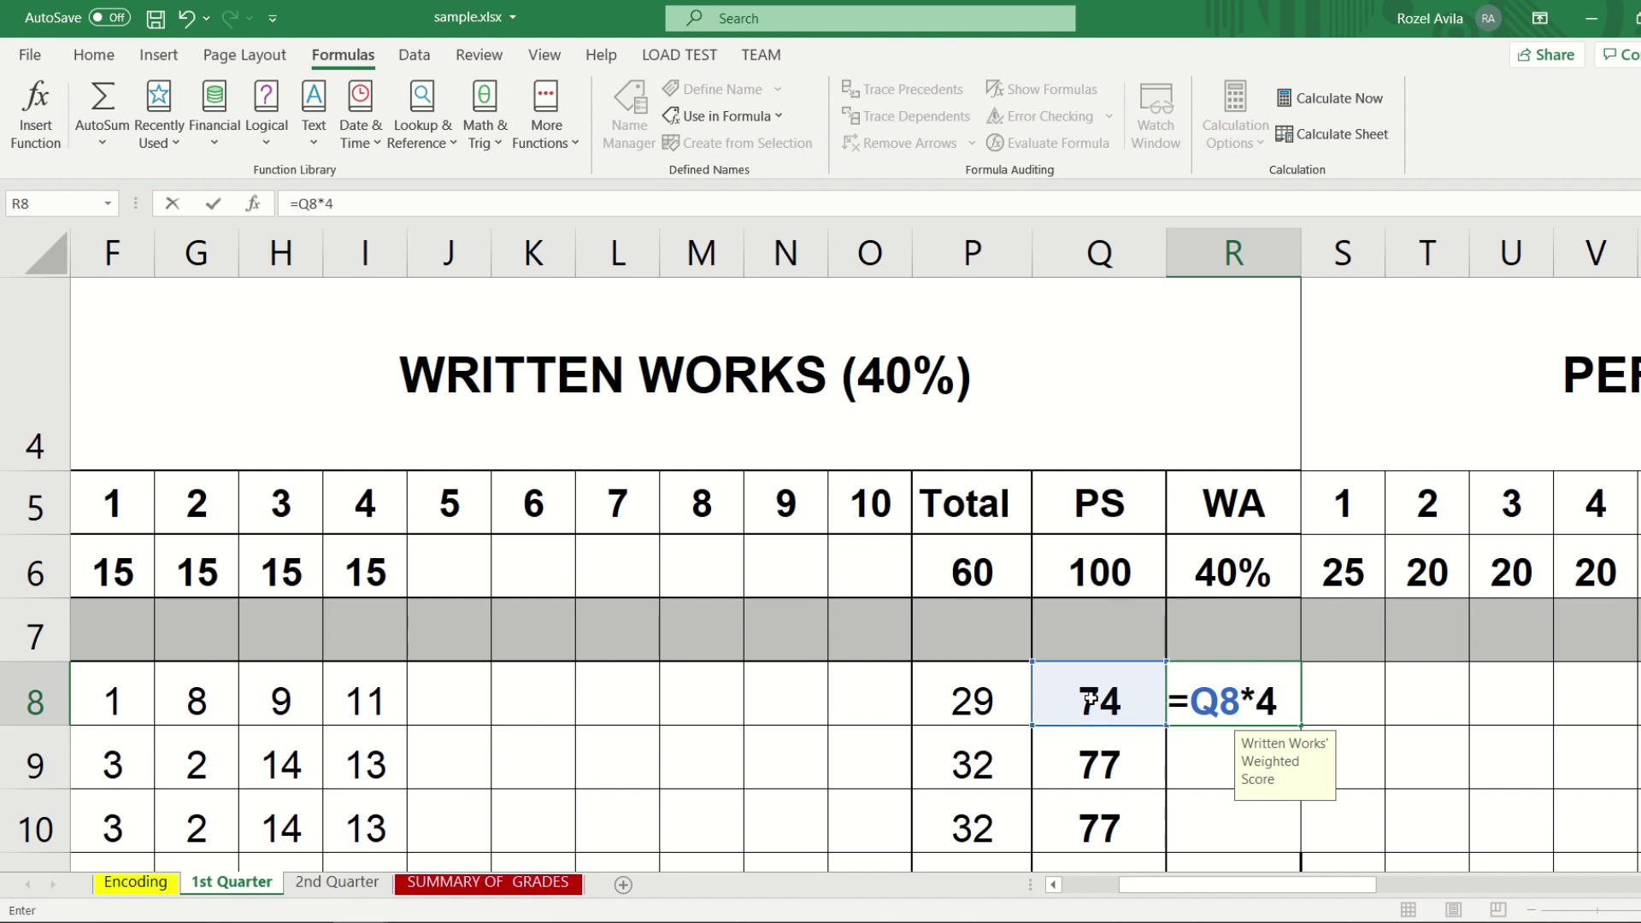
type("0%")
key("Return")
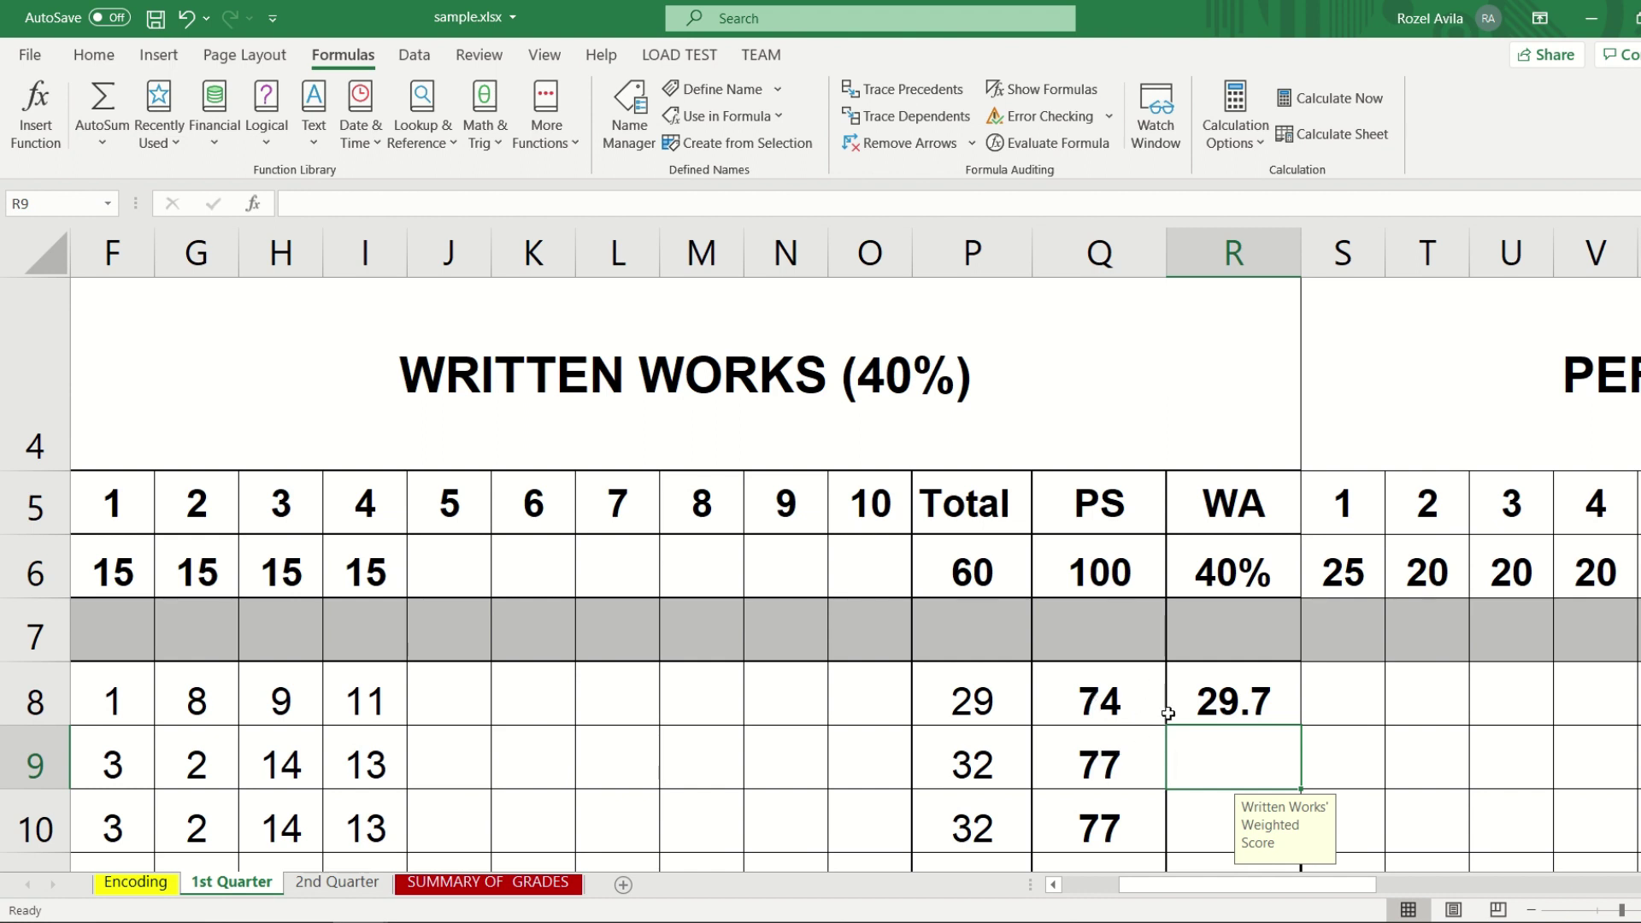
Fill the weighted score formula from R8 down the written works WA column through row 20.
scroll(1282, 650, "down", 2)
scroll(1304, 568, "up", 2)
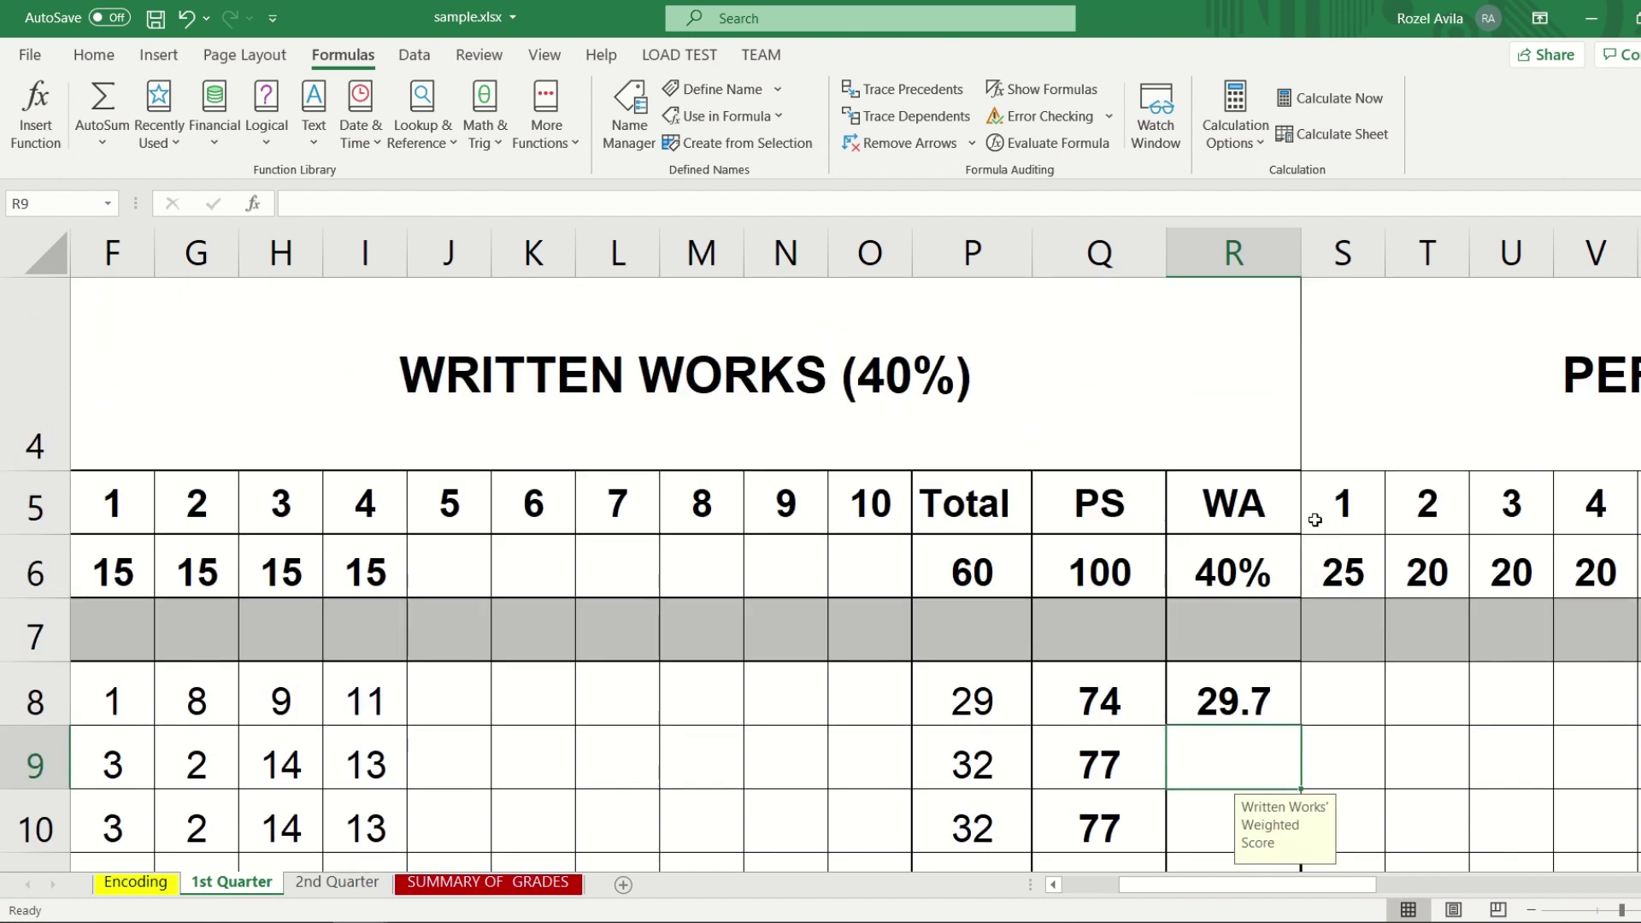
left_click(1257, 696)
scroll(1329, 684, "down", 1)
left_click_drag(1301, 404, 1281, 843)
Review the completed Written Works section, including the formulas in Q8 and R8.
scroll(1468, 780, "up", 4)
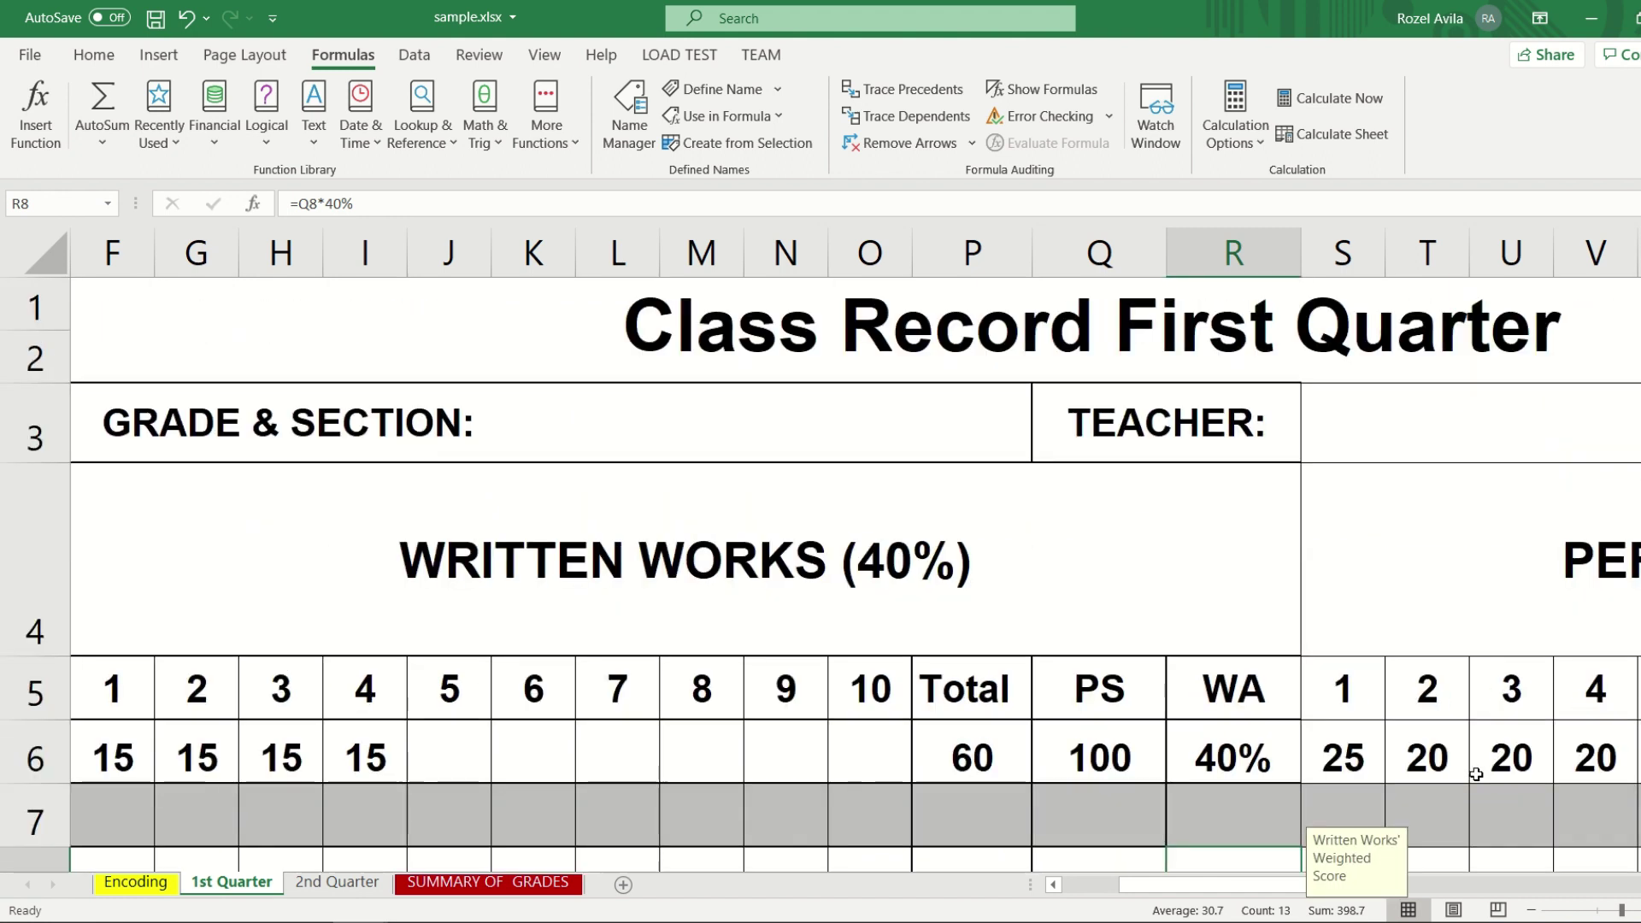
scroll(1476, 774, "down", 2)
left_click(483, 621)
scroll(867, 644, "down", 1)
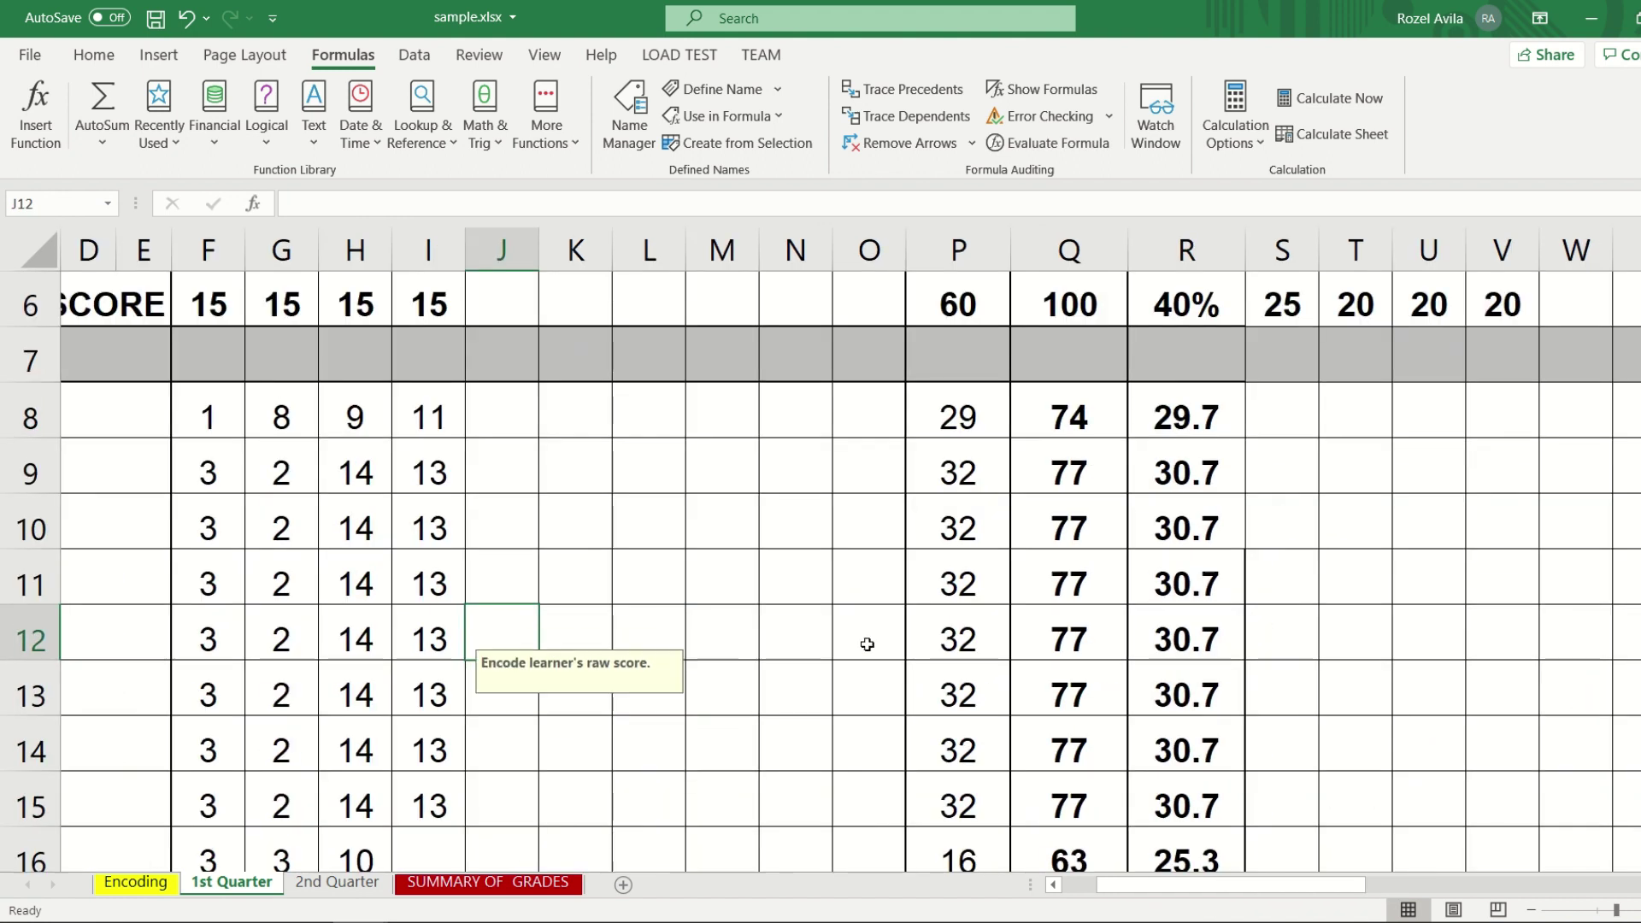
scroll(1471, 711, "down", 1)
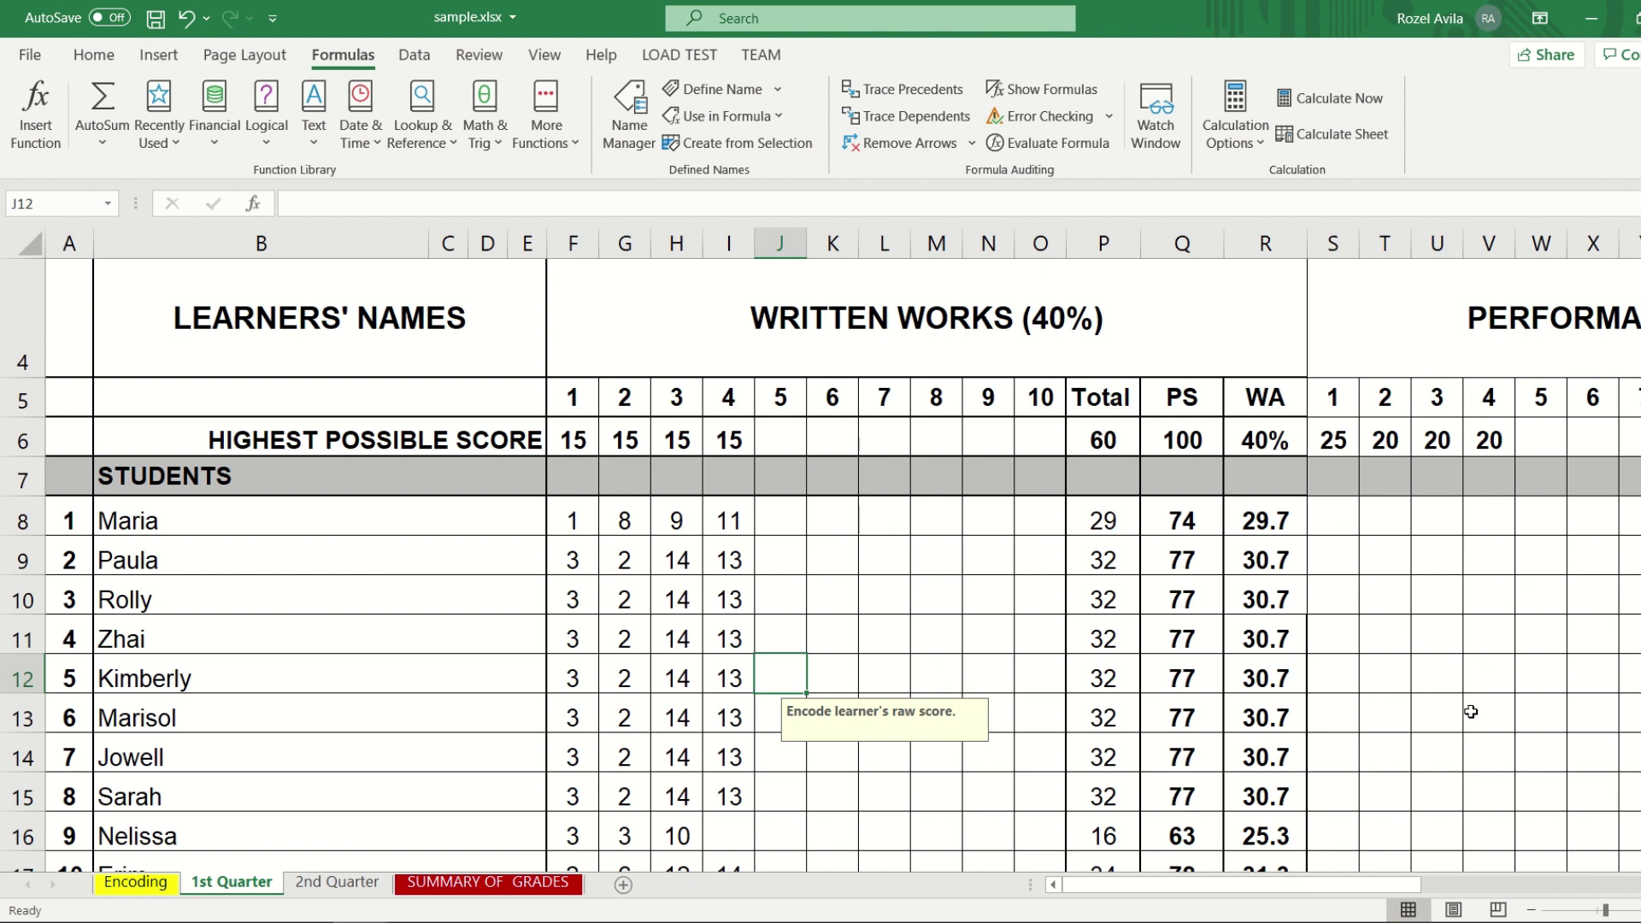
left_click(1193, 530)
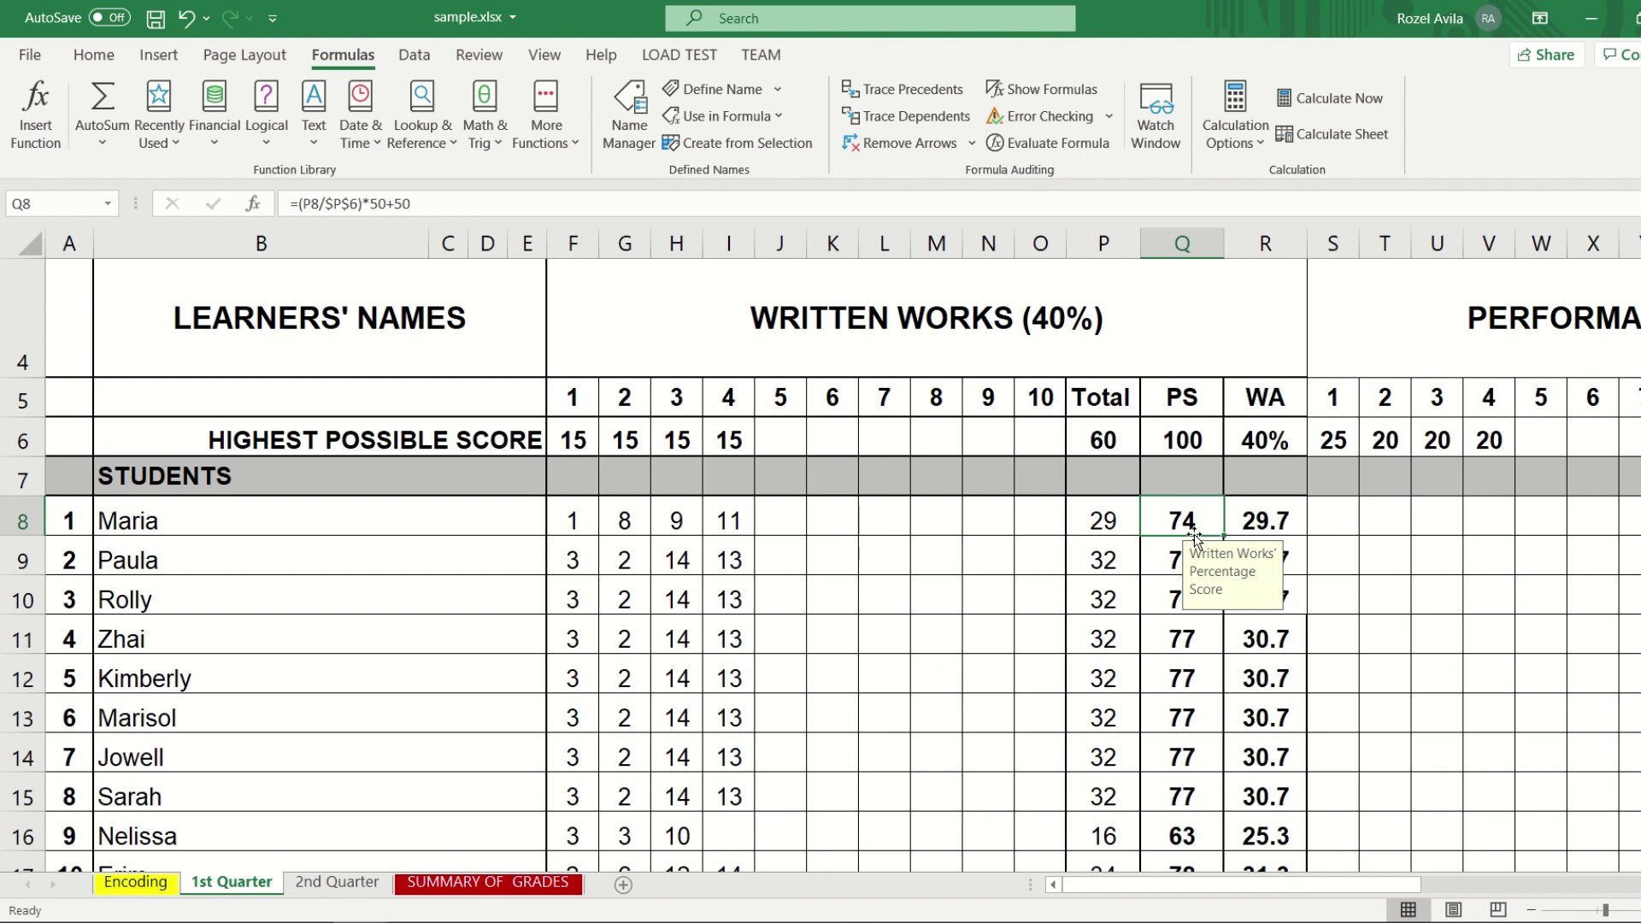
left_click(1246, 518)
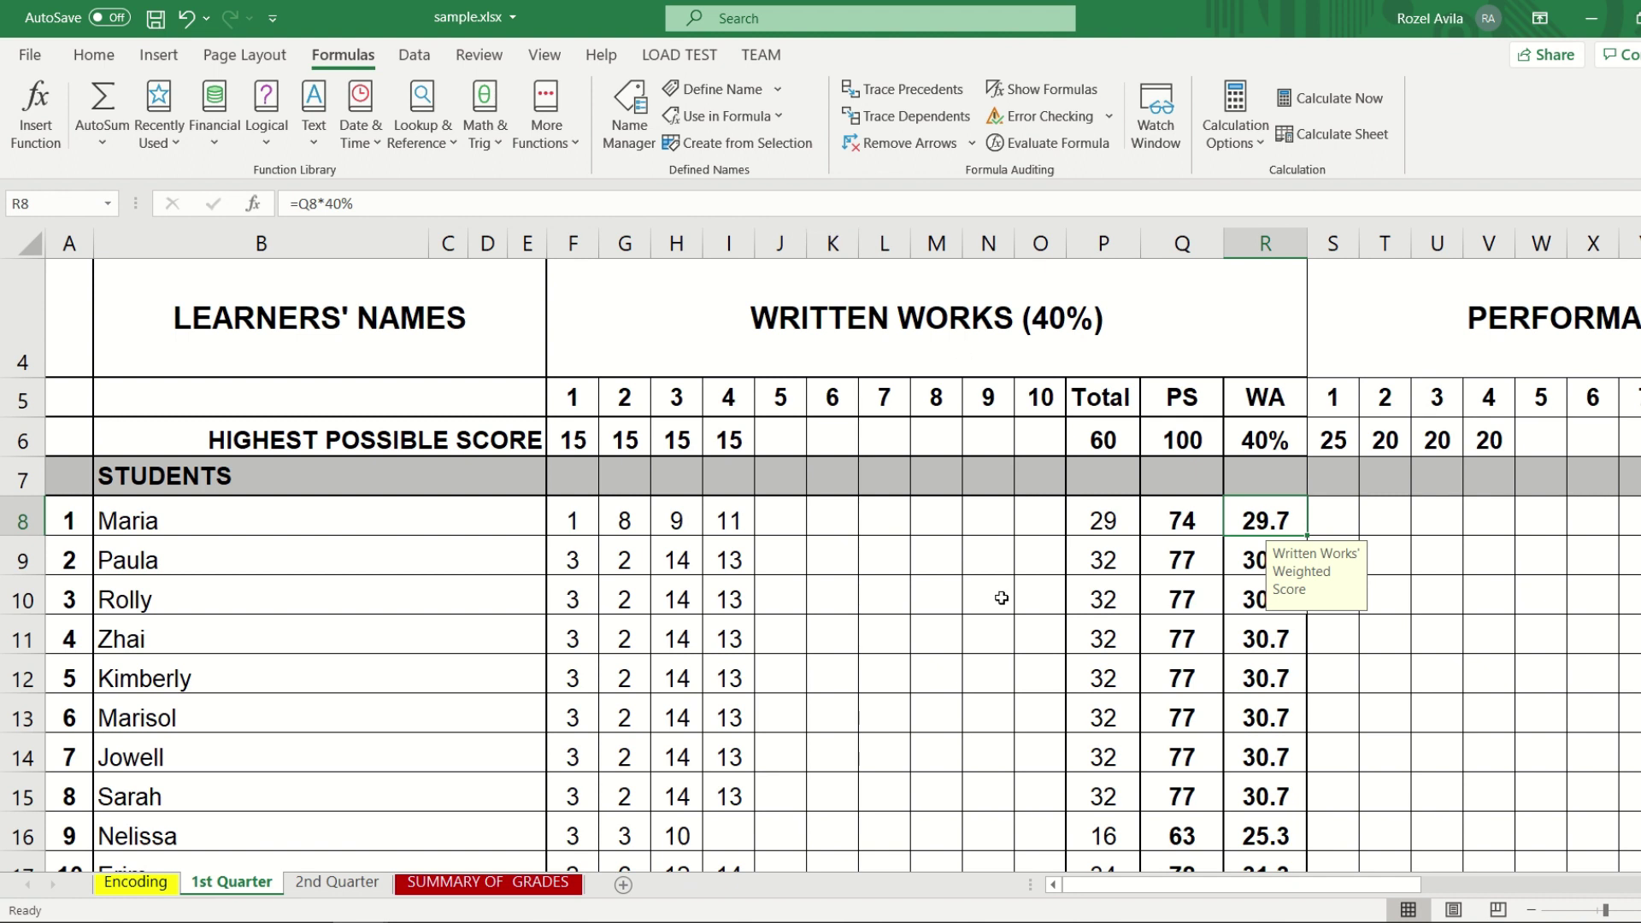
left_click(1149, 334)
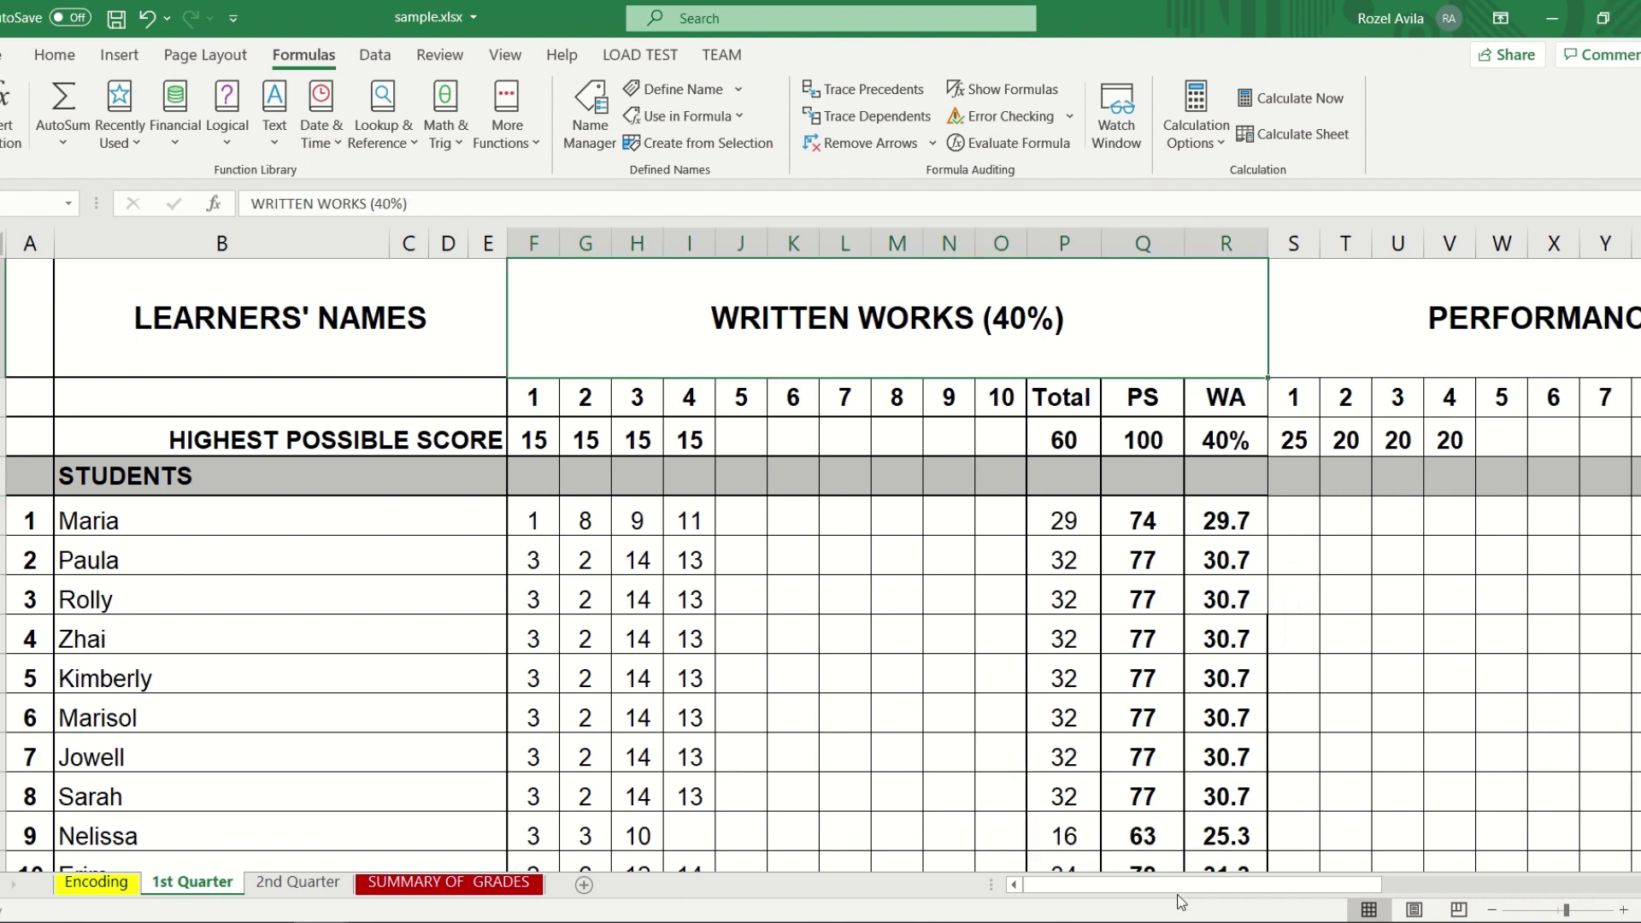
Examine the Performance Tasks section, checking its Total and PS cells in the highest possible score row.
left_click_drag(1239, 886, 1358, 889)
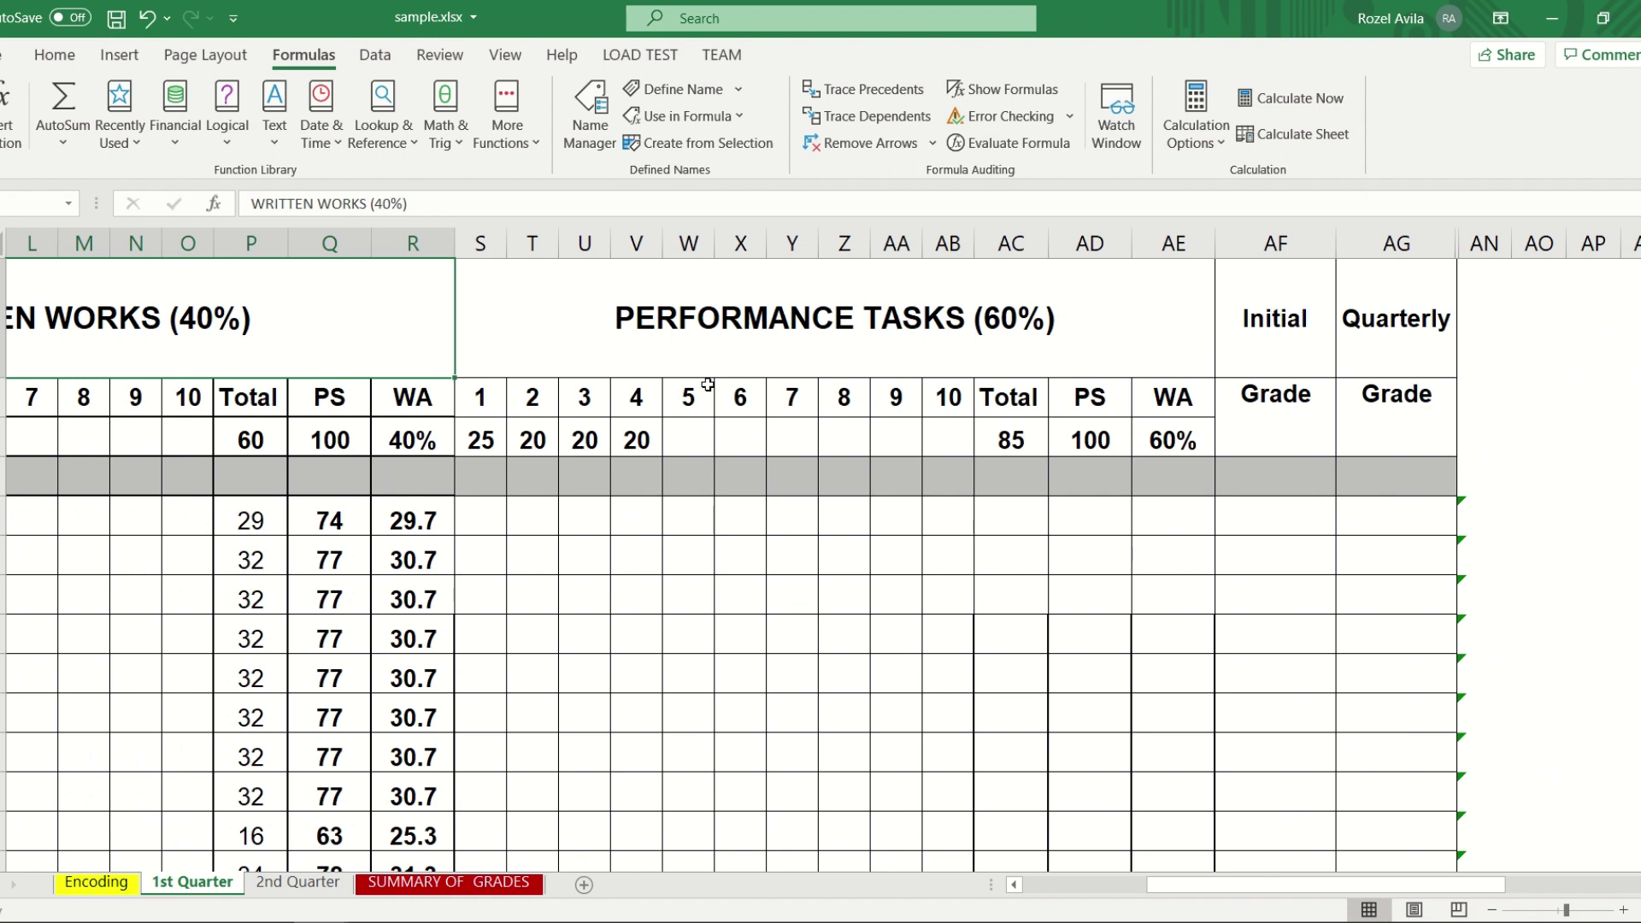
left_click_drag(1172, 905, 1069, 908)
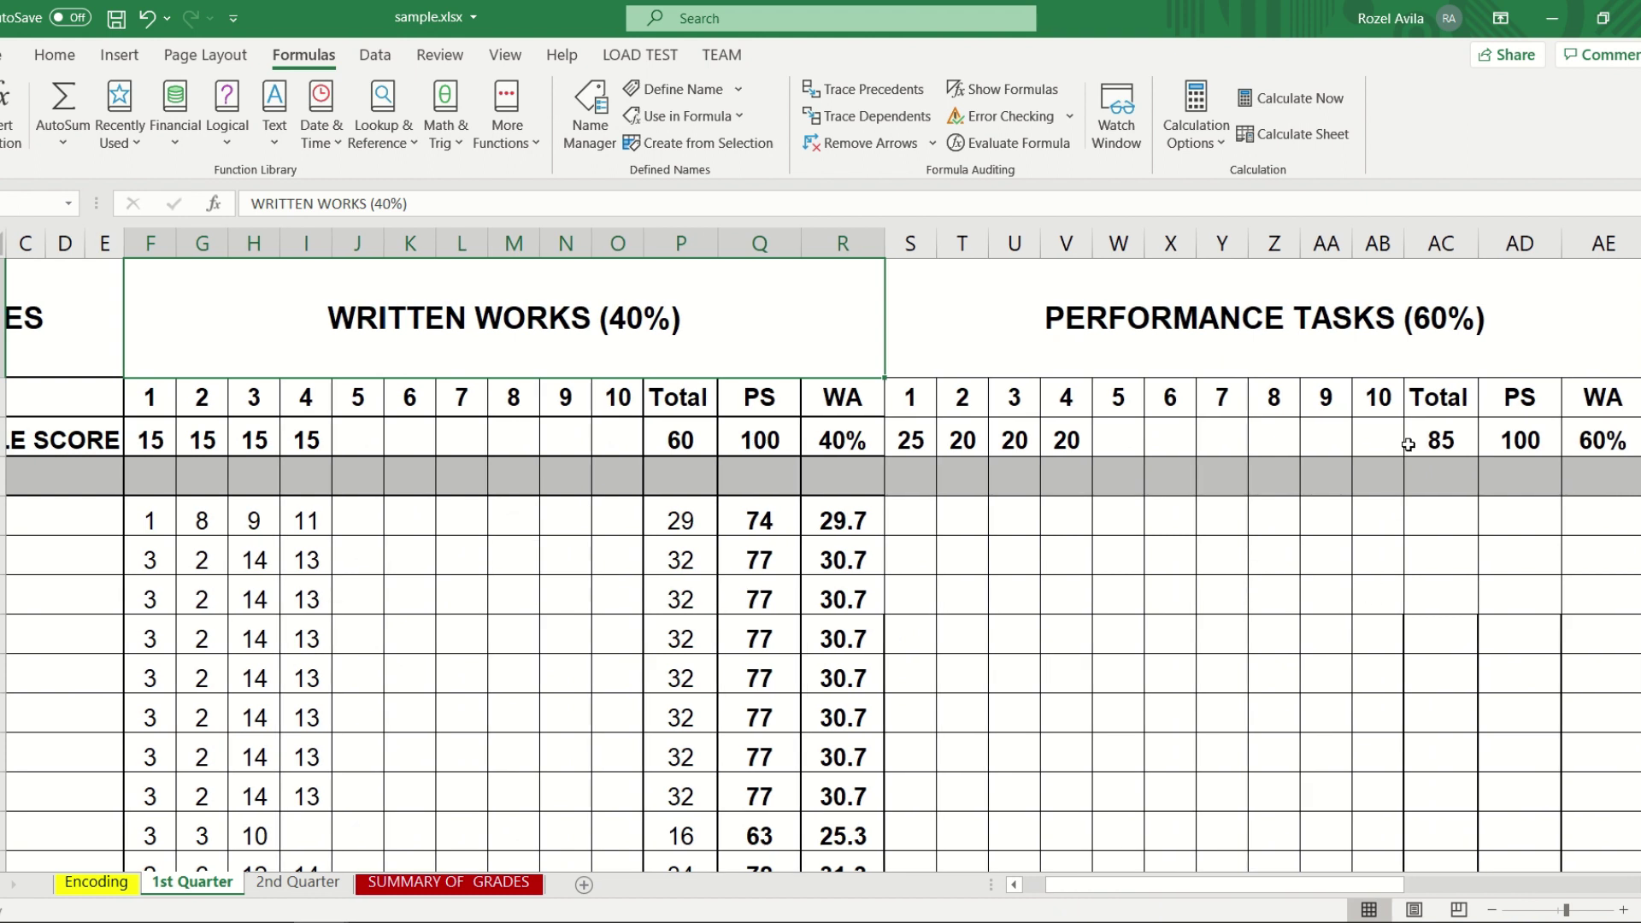
left_click(1437, 438)
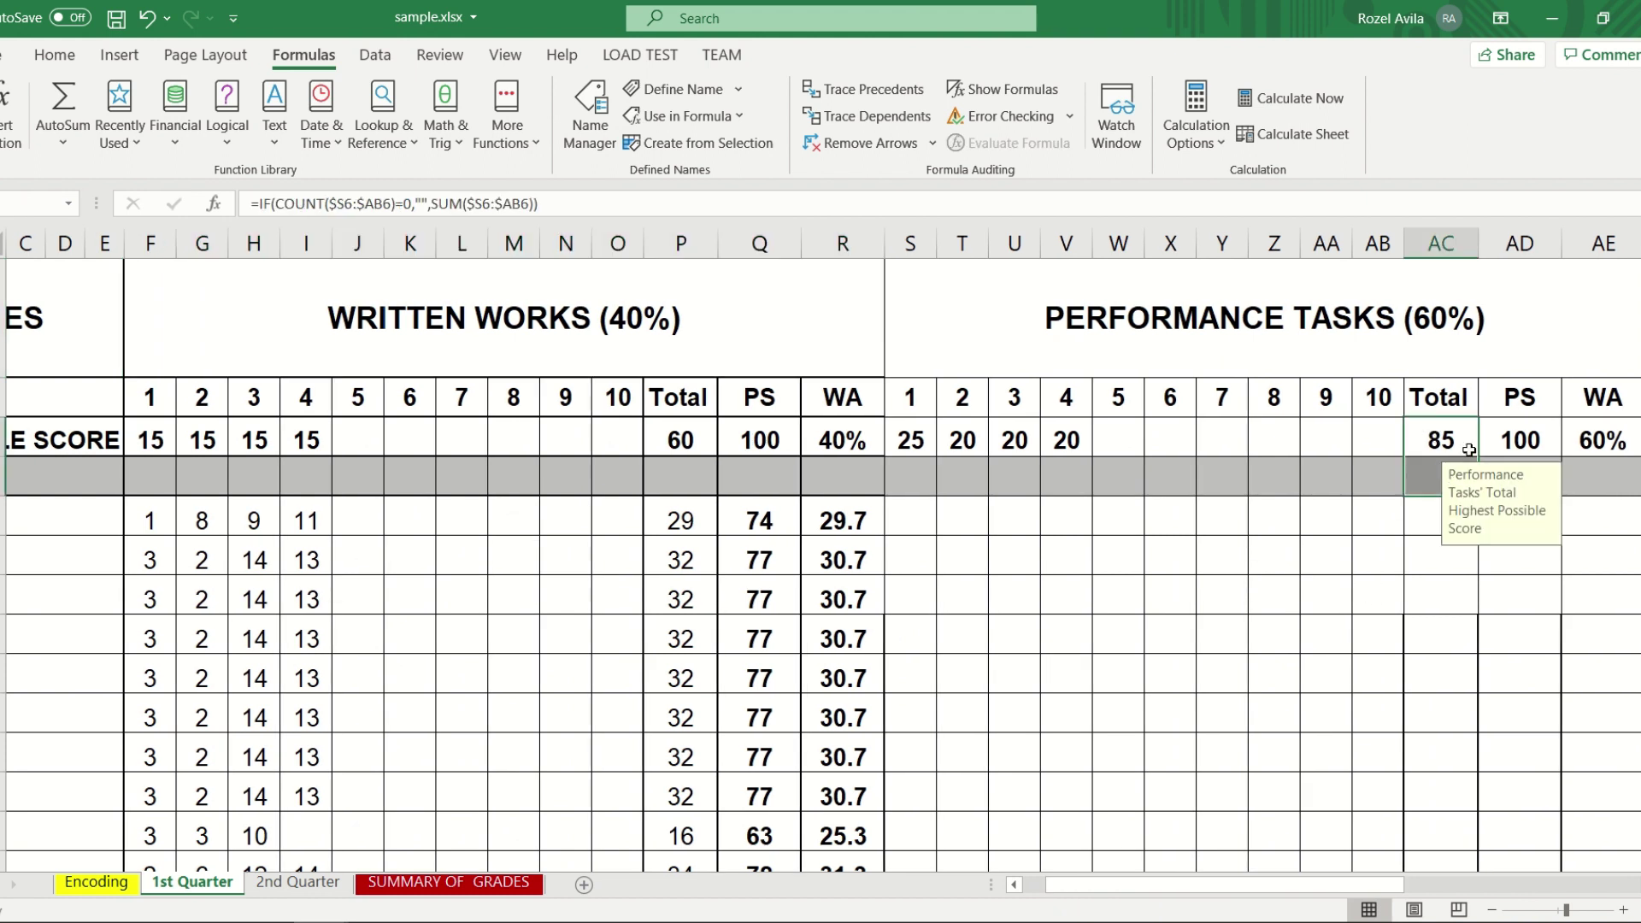
left_click_drag(1519, 438, 1532, 516)
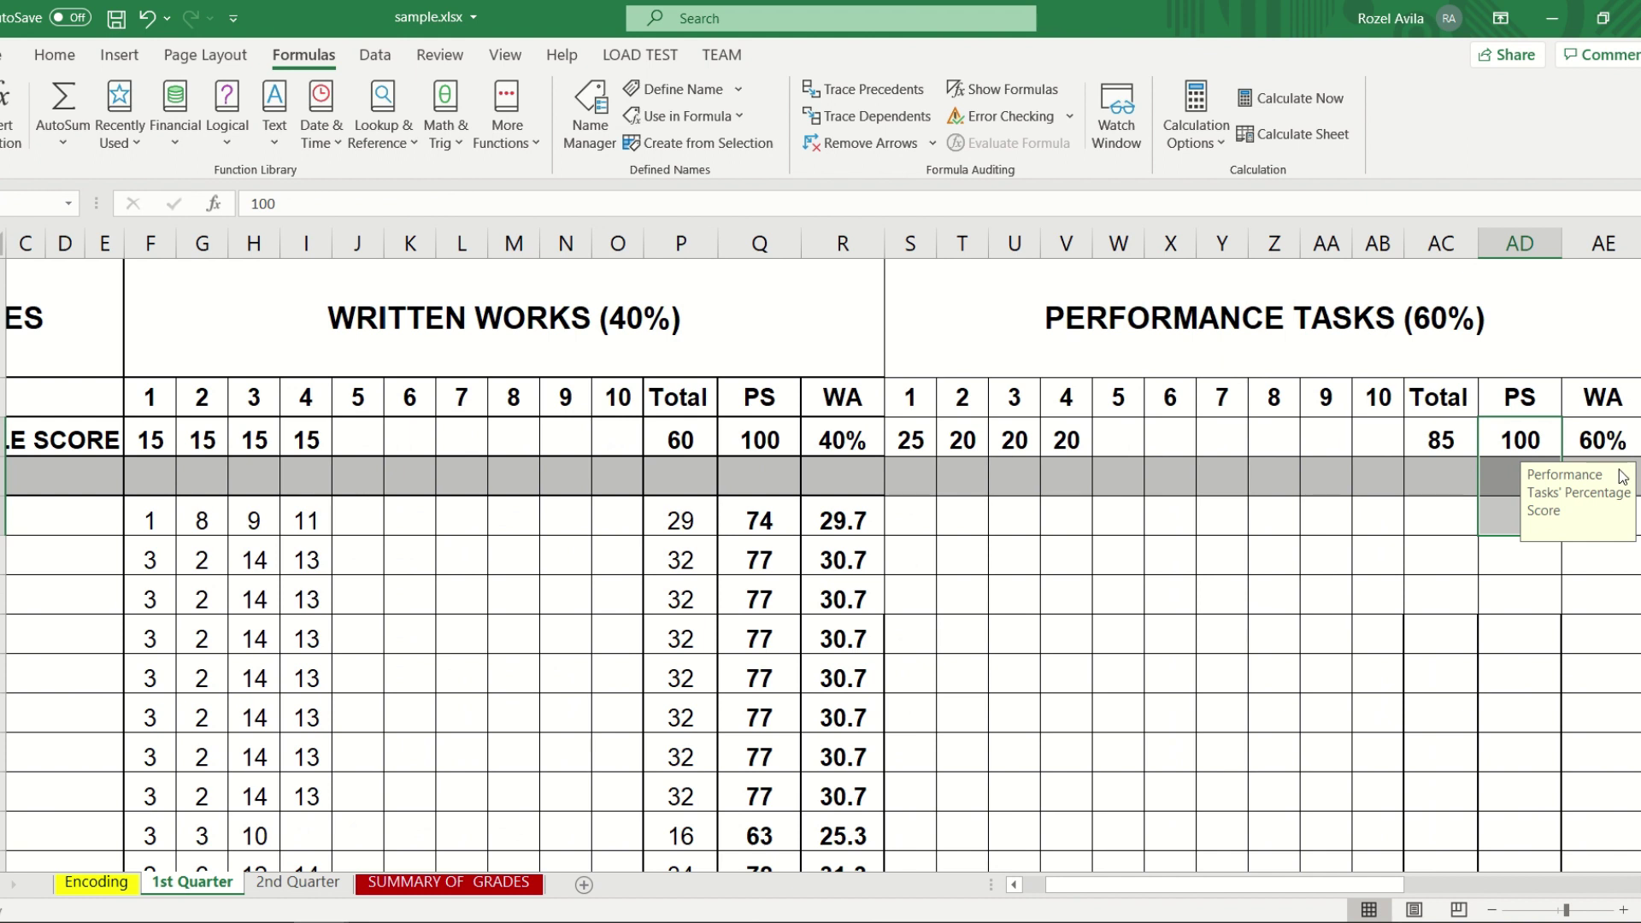